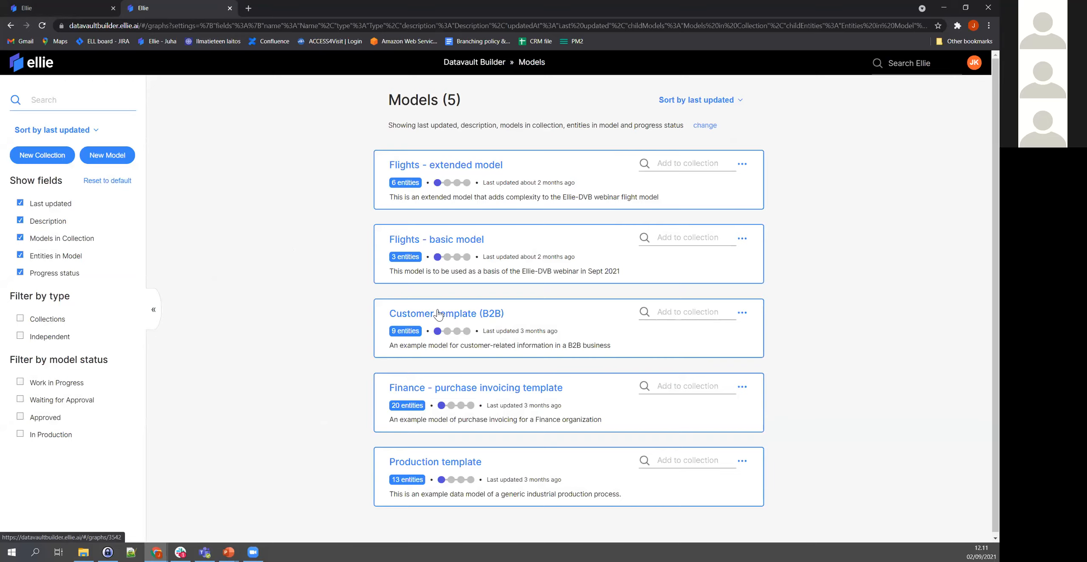
Open the Customer template (B2B) model and go to the glossary page of its Customer entity.
left_click(439, 314)
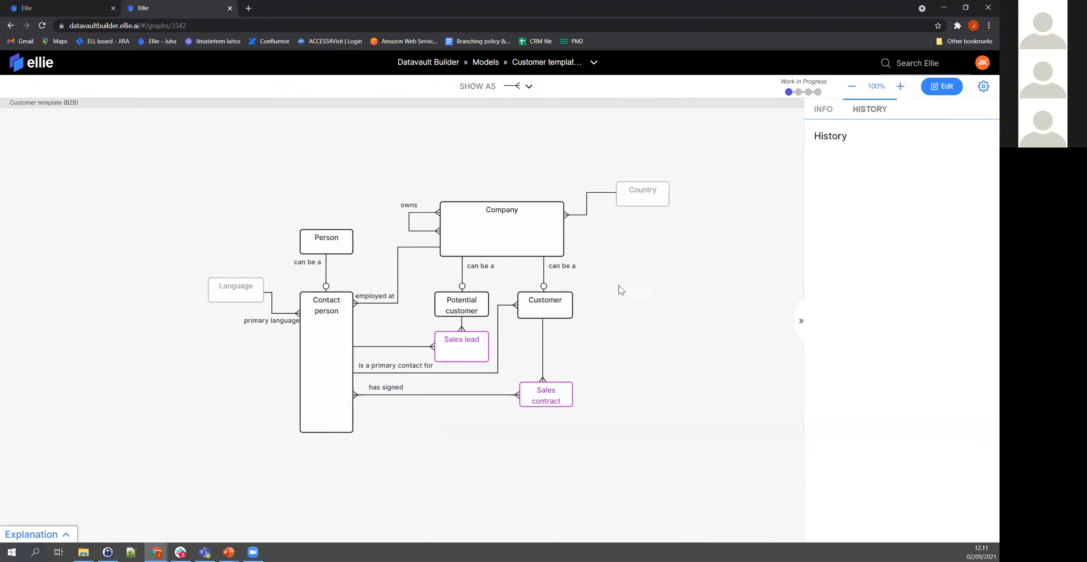
left_click(898, 89)
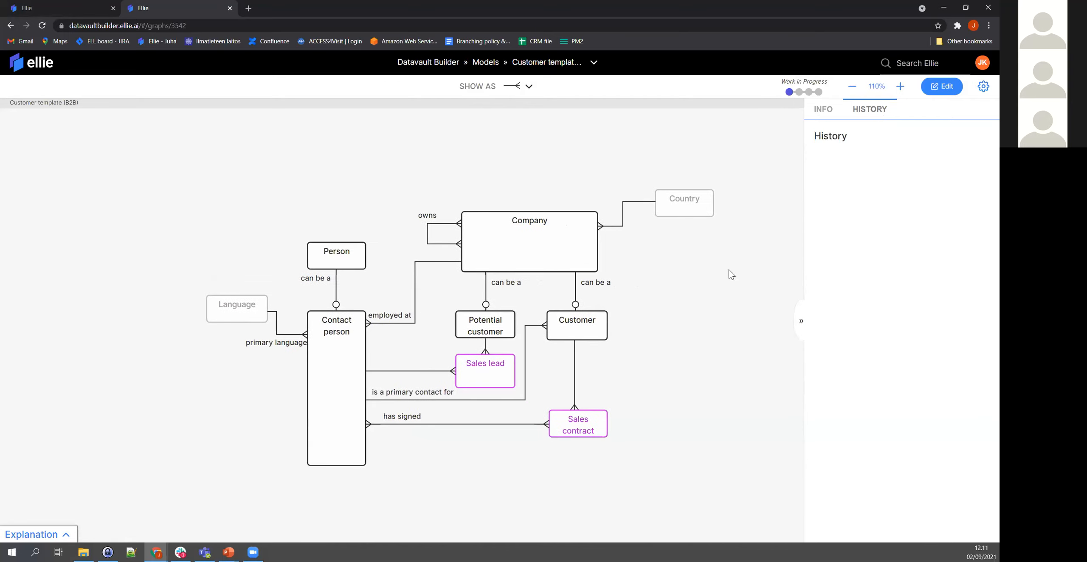
left_click(577, 330)
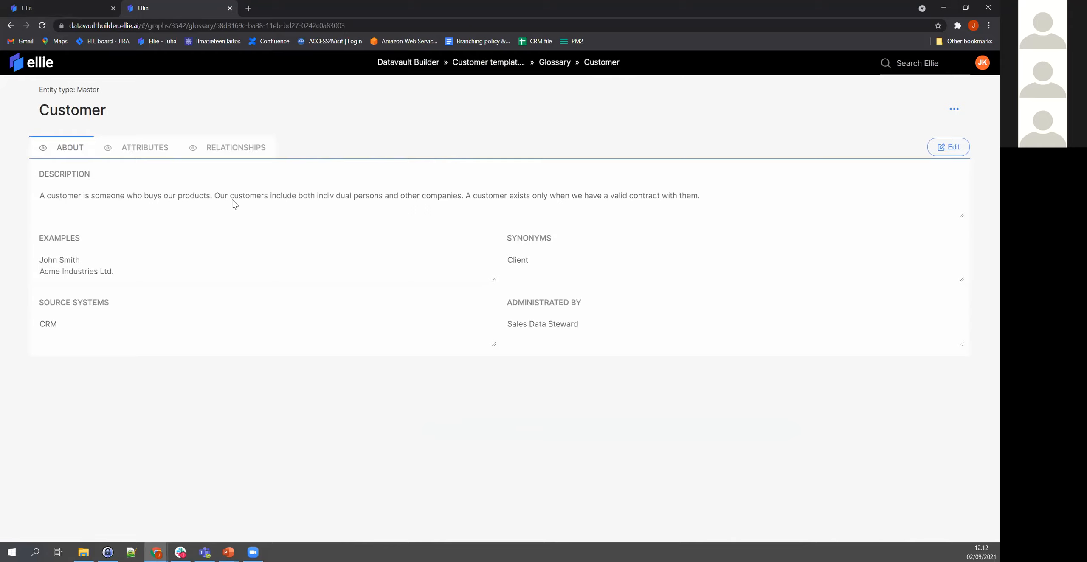
Review the Customer entity's attributes and its relationships.
left_click(140, 149)
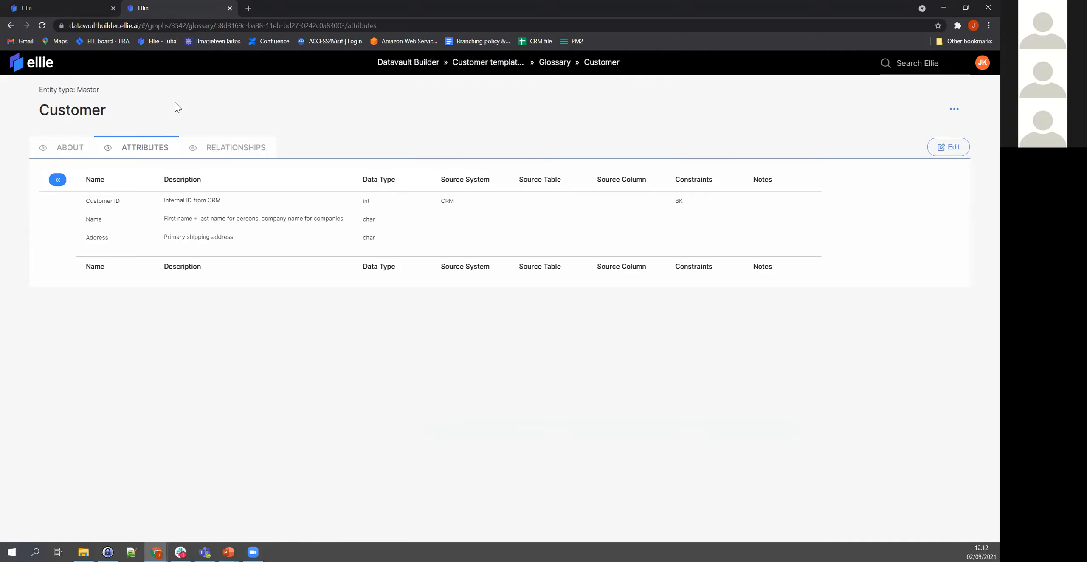
left_click_drag(108, 118, 51, 116)
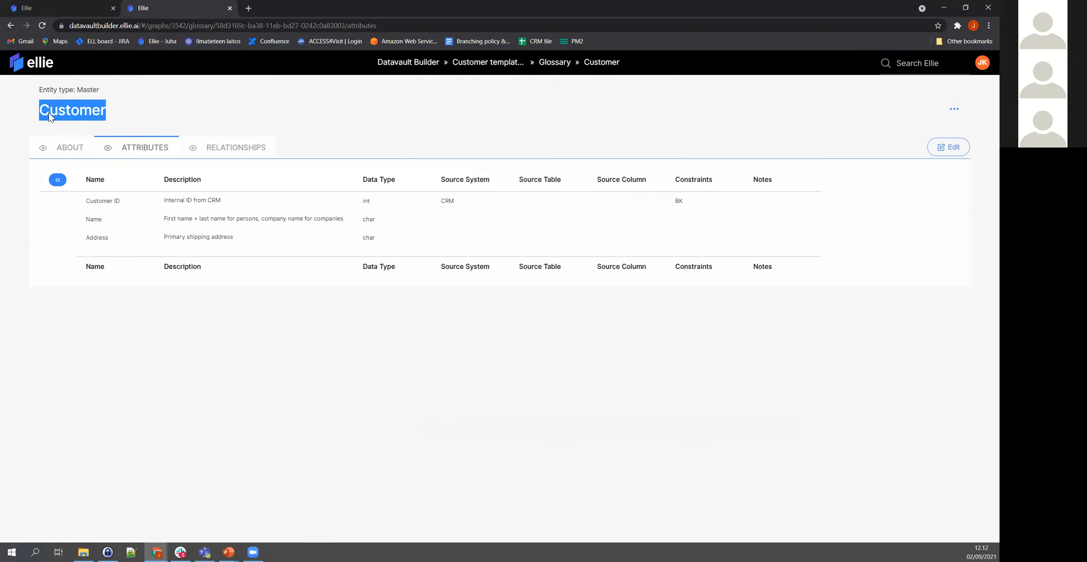
left_click(93, 116)
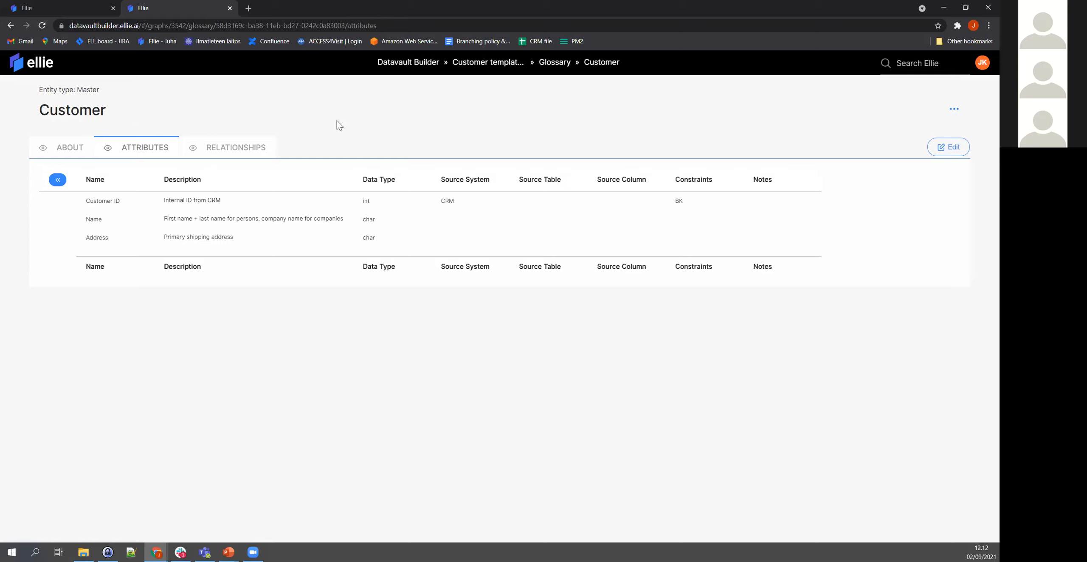
left_click(240, 151)
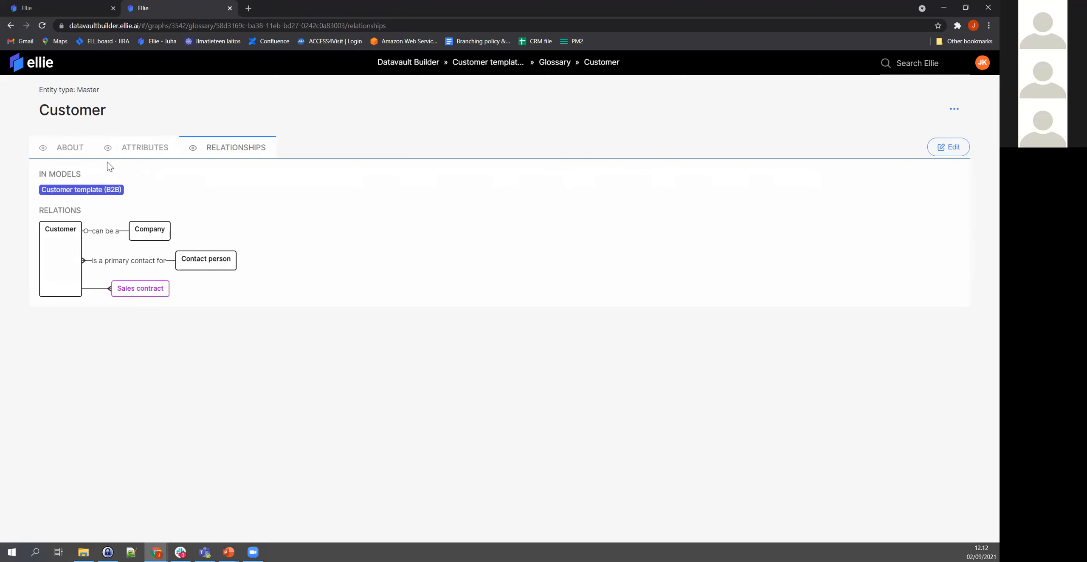
In the other open Ellie workspace, search for "custom", open the Customer glossary entity and review its full list of relationships.
left_click(74, 6)
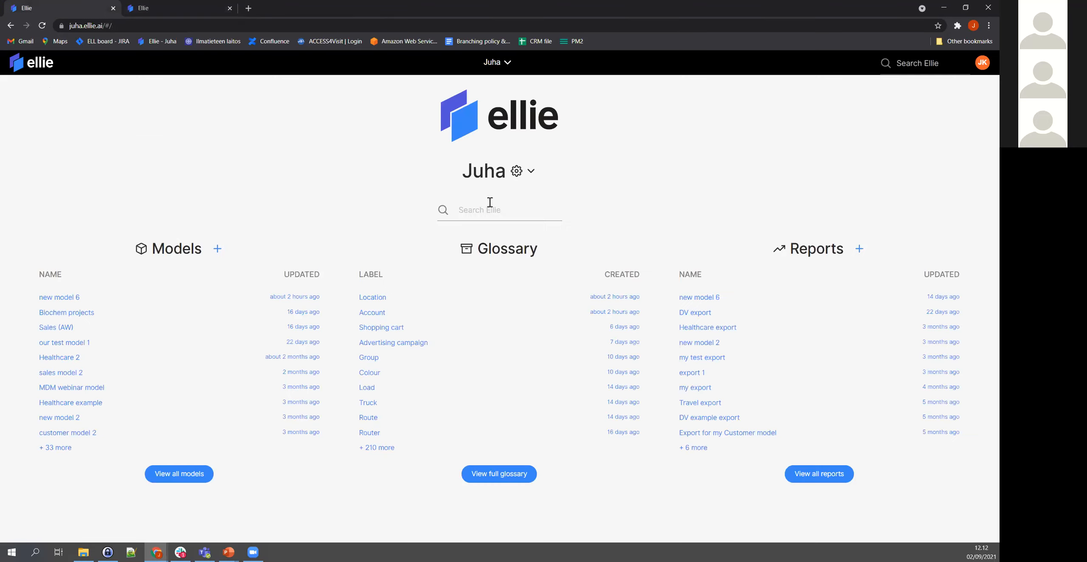
type("custom")
left_click(492, 255)
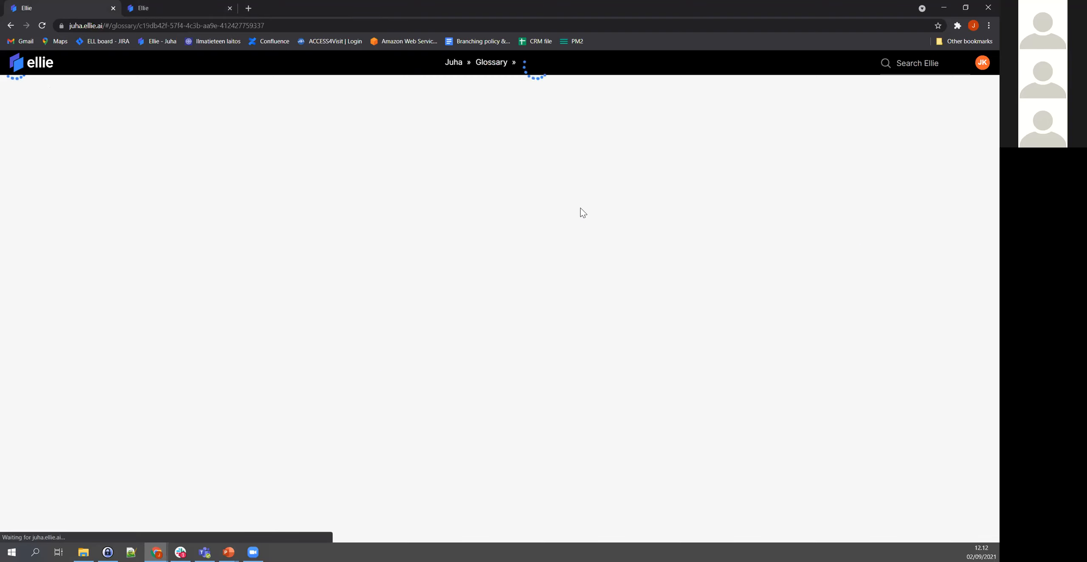
left_click(238, 148)
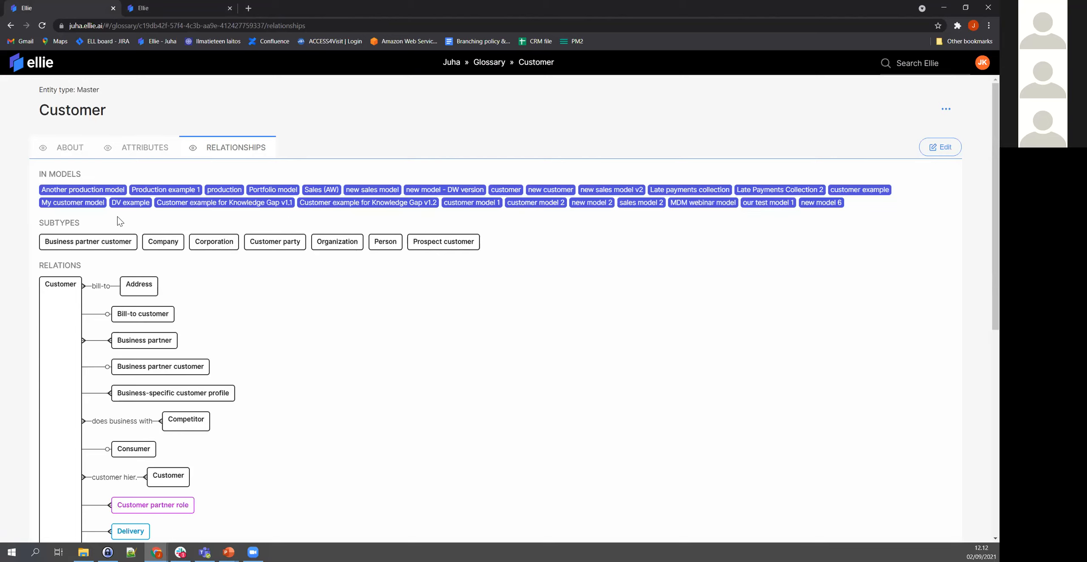
scroll(140, 306, "down", 3)
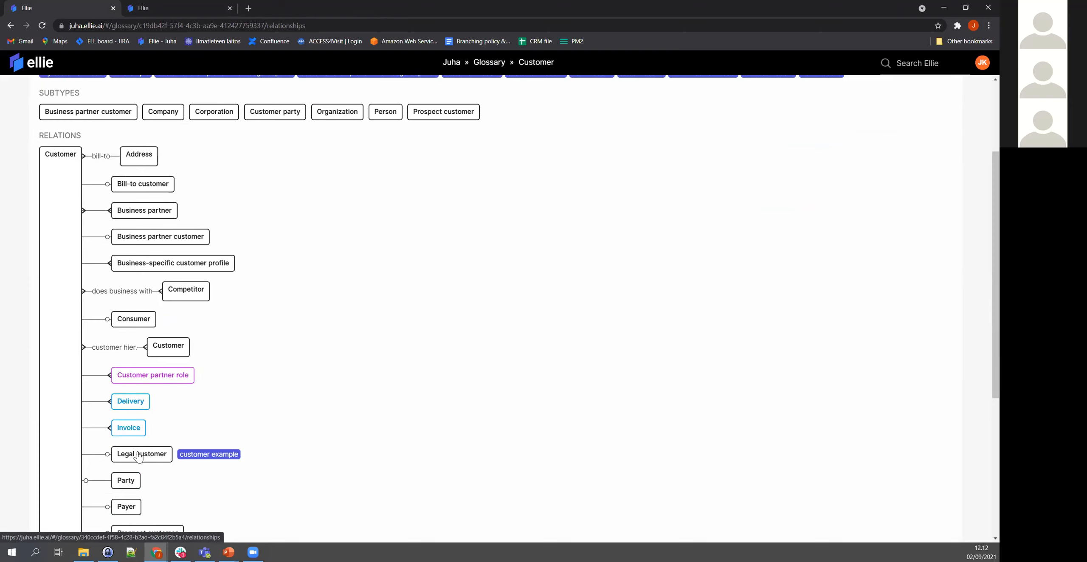
scroll(140, 488, "down", 5)
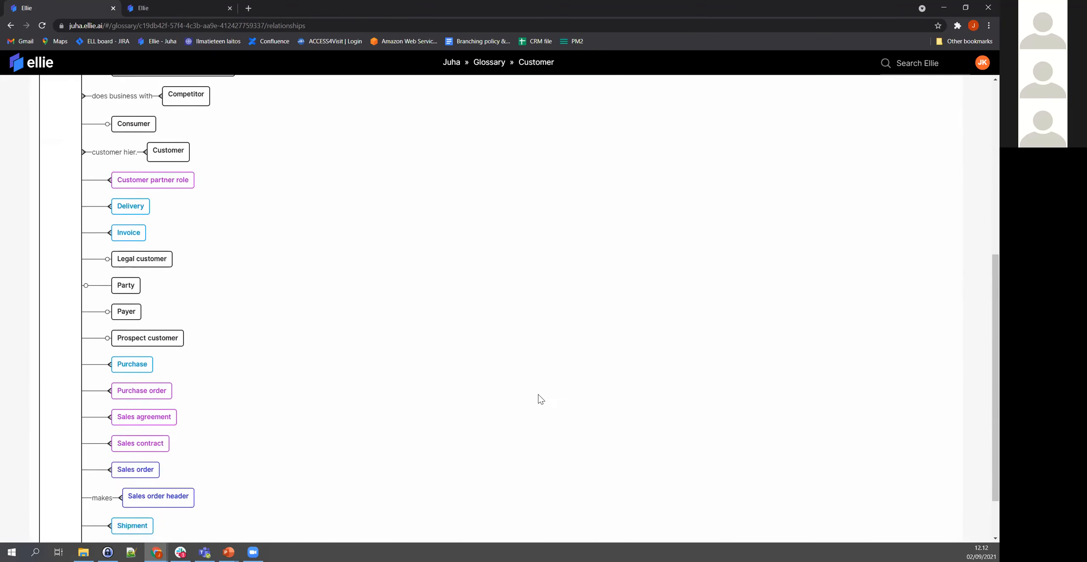
scroll(541, 399, "up", 8)
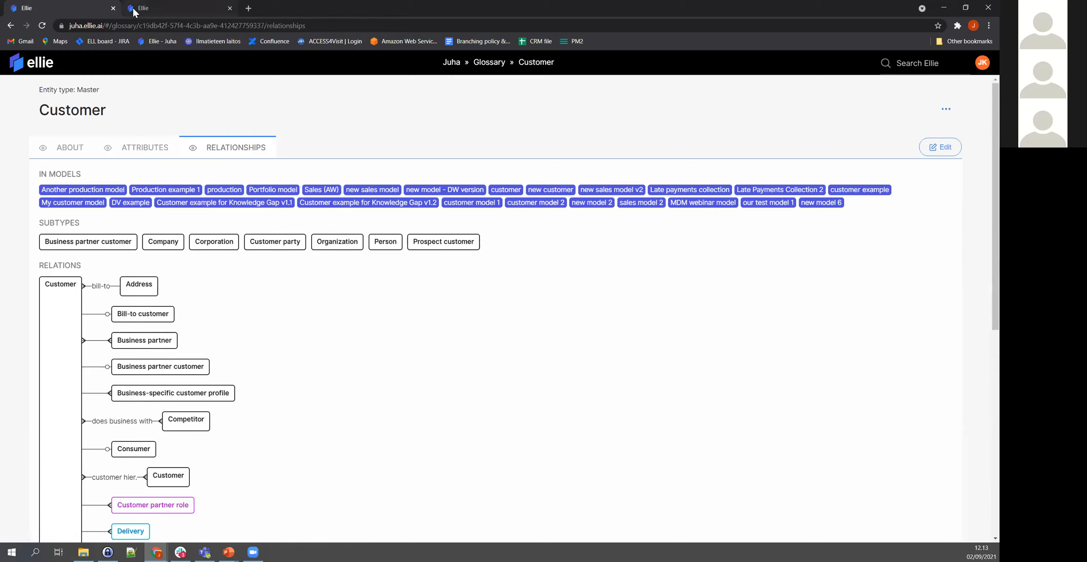
Return to the Datavault Builder workspace and open its home page.
left_click(172, 9)
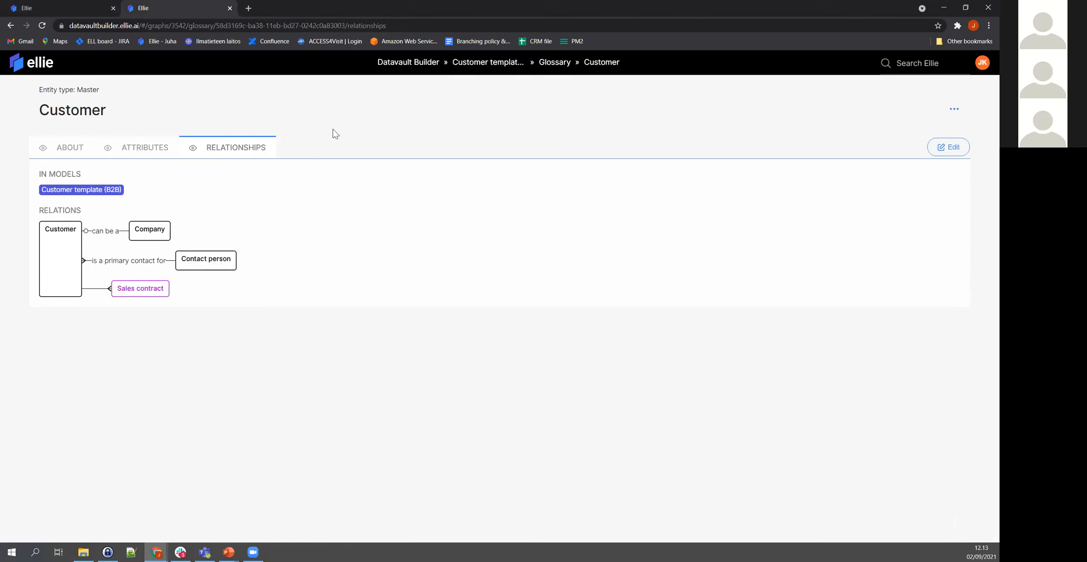
left_click(407, 68)
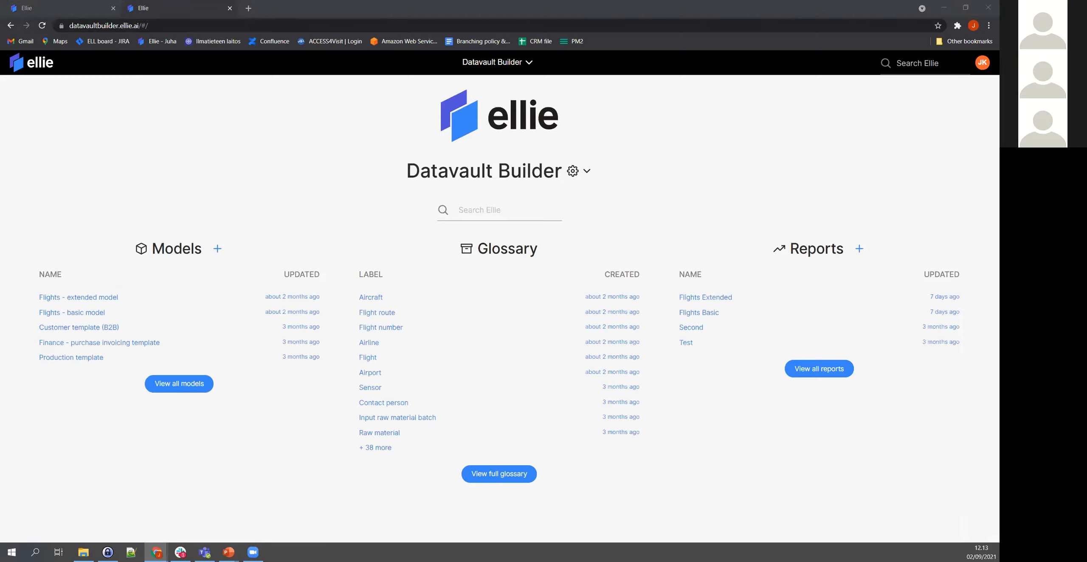
Go to the home page of the other Ellie workspace and create a new model named "Flight model".
left_click(70, 8)
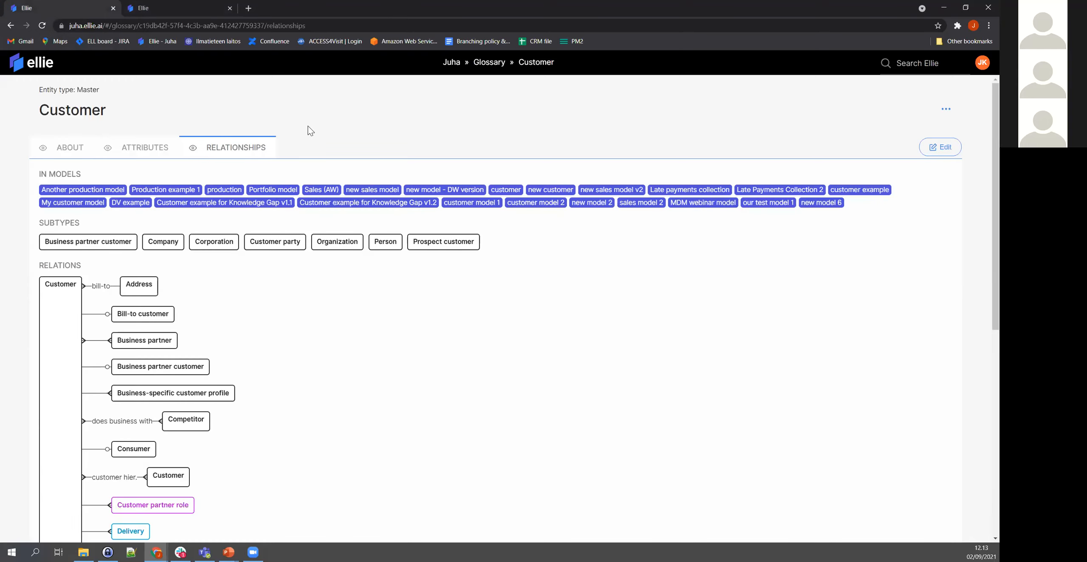
left_click(448, 65)
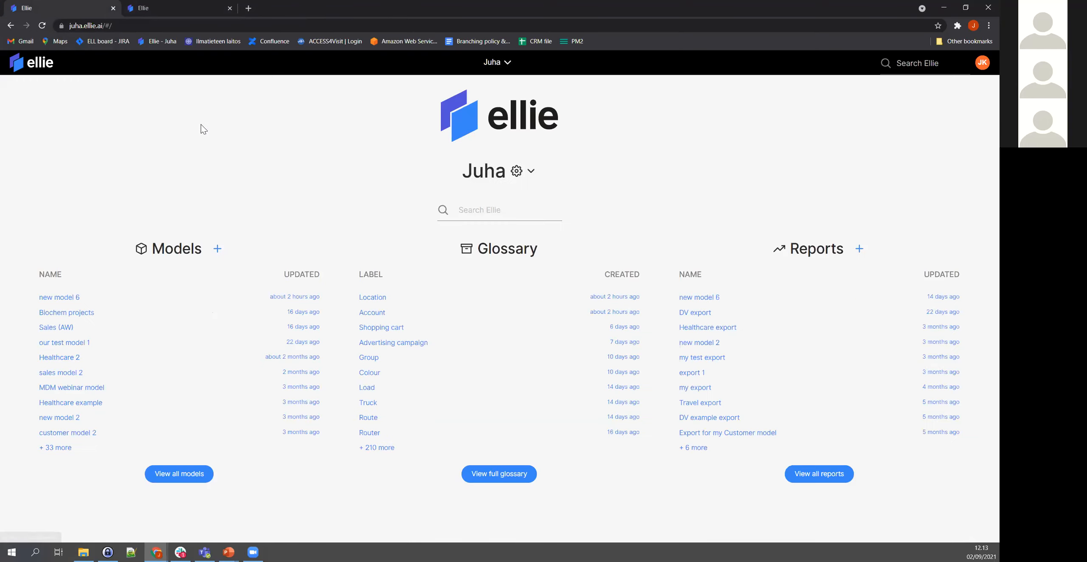
left_click(217, 249)
type("Flight model")
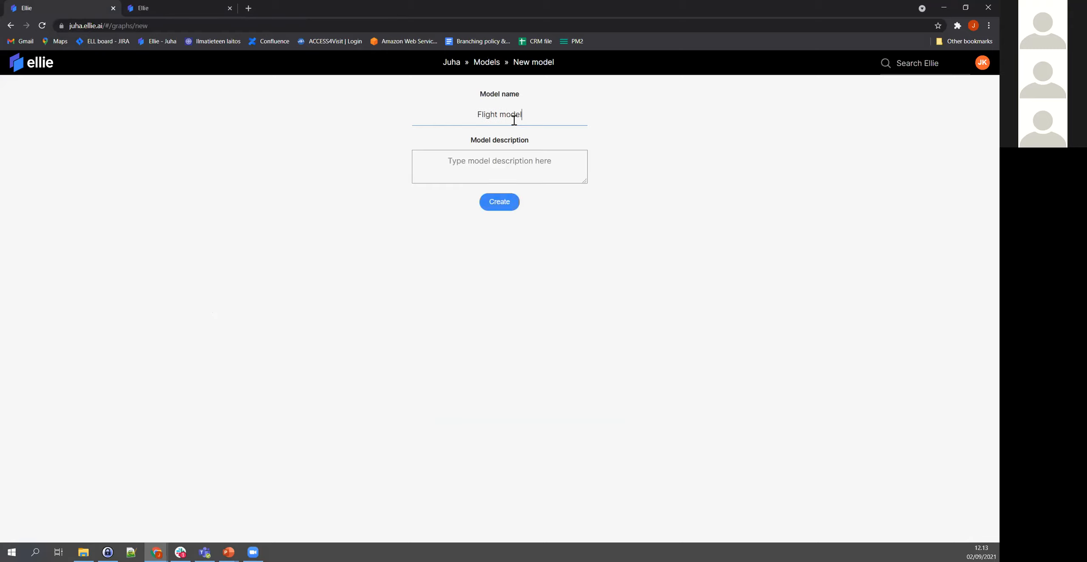
left_click(504, 202)
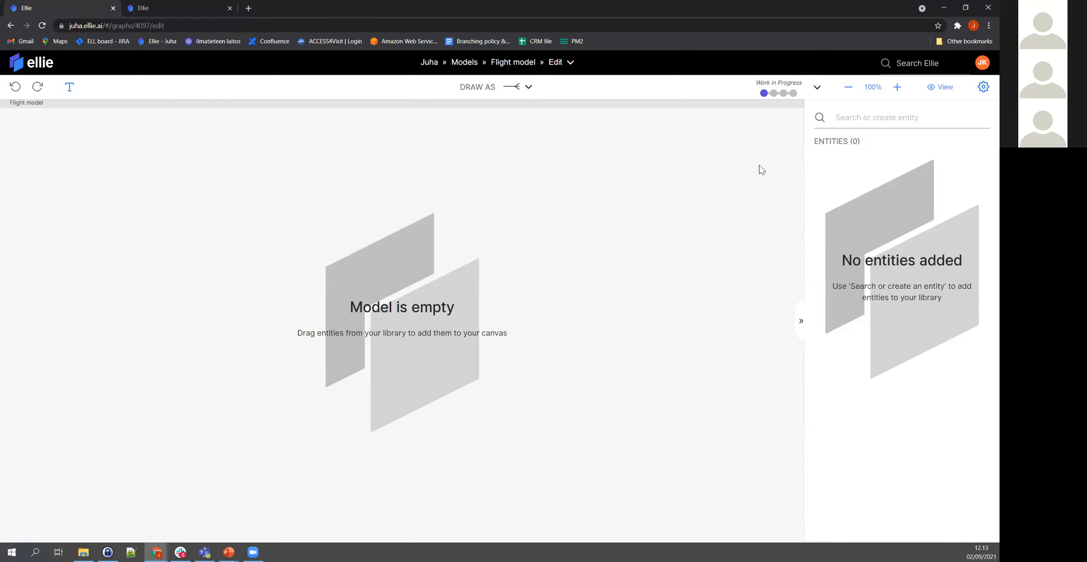
Look up existing glossary entities matching "Custom" for the new model.
left_click(857, 129)
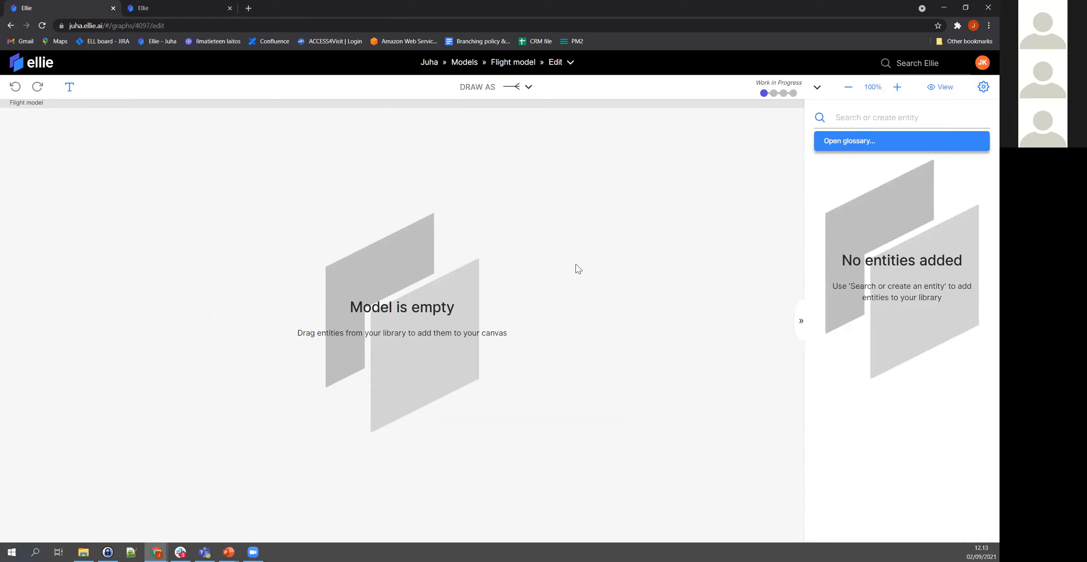
type("Custom")
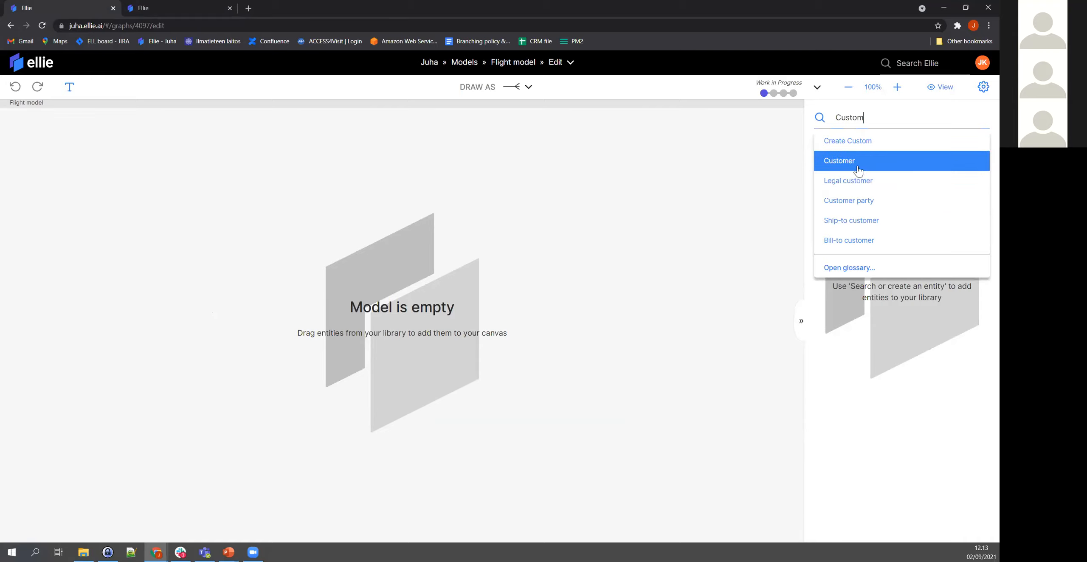
Add the Flight entity to the model's entity library and place it on the canvas.
double_click(842, 119)
type("Flight2")
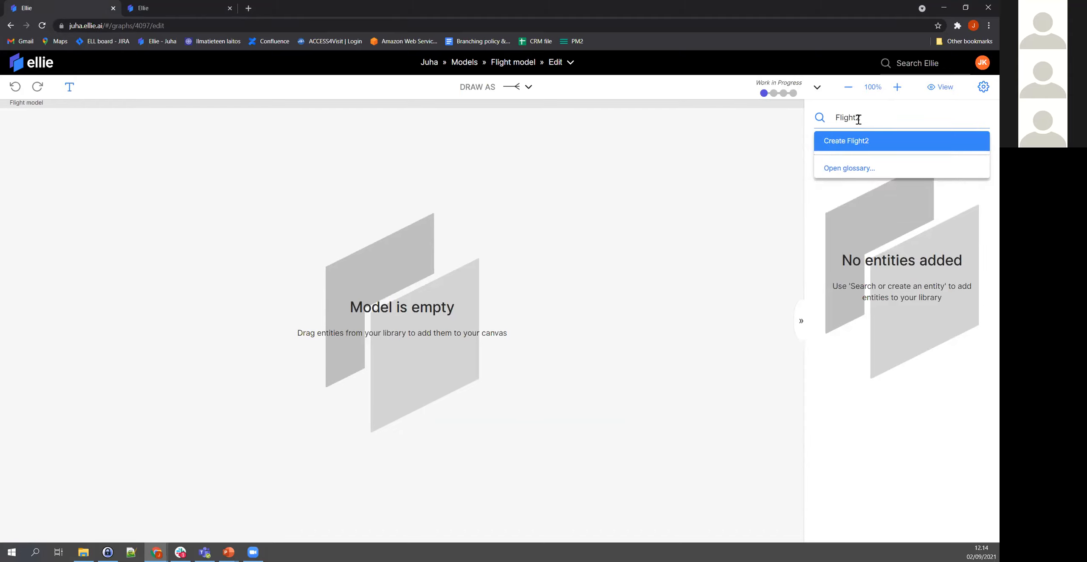
key("BackSpace")
left_click(857, 140)
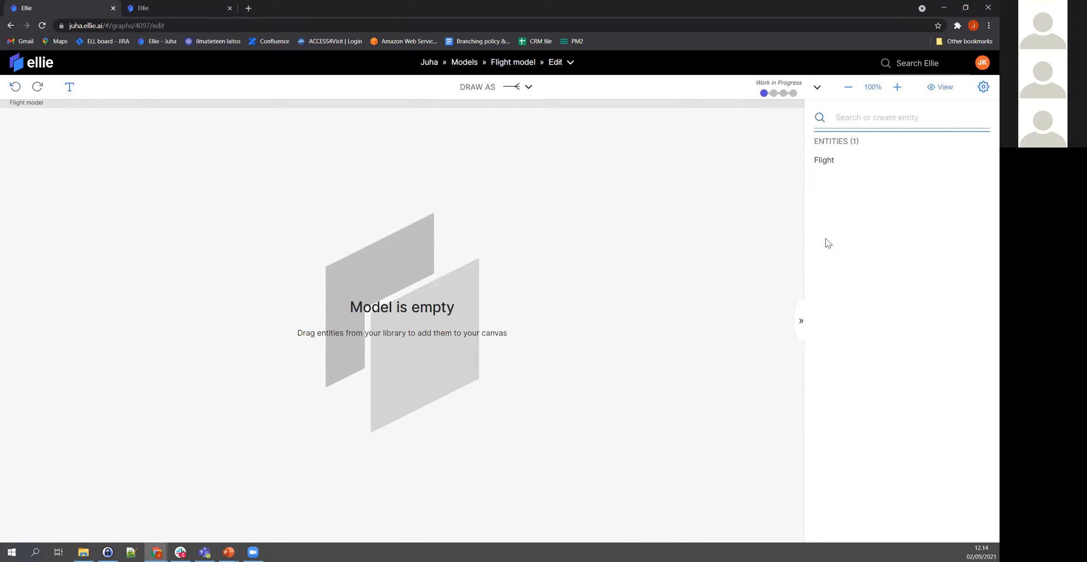
left_click_drag(829, 159, 451, 206)
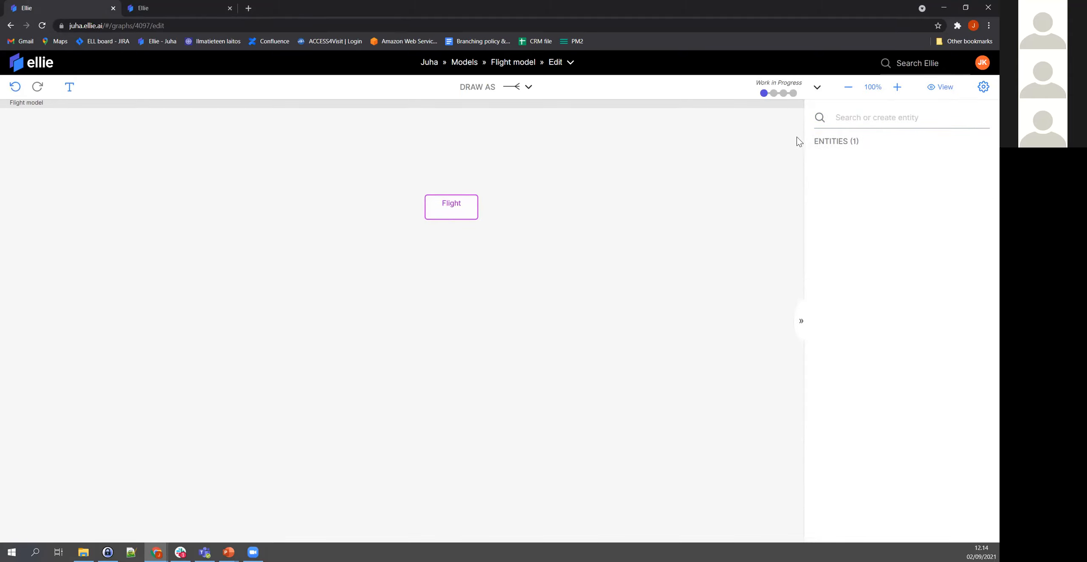
Create a new Airport entity and place it above and to the right of Flight on the canvas.
left_click(866, 118)
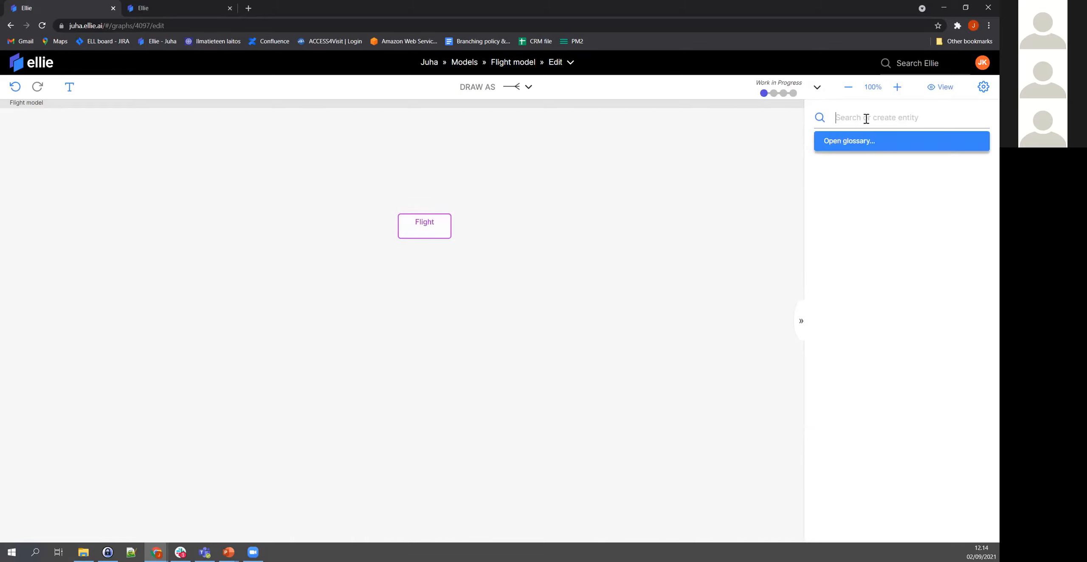
type("Airport")
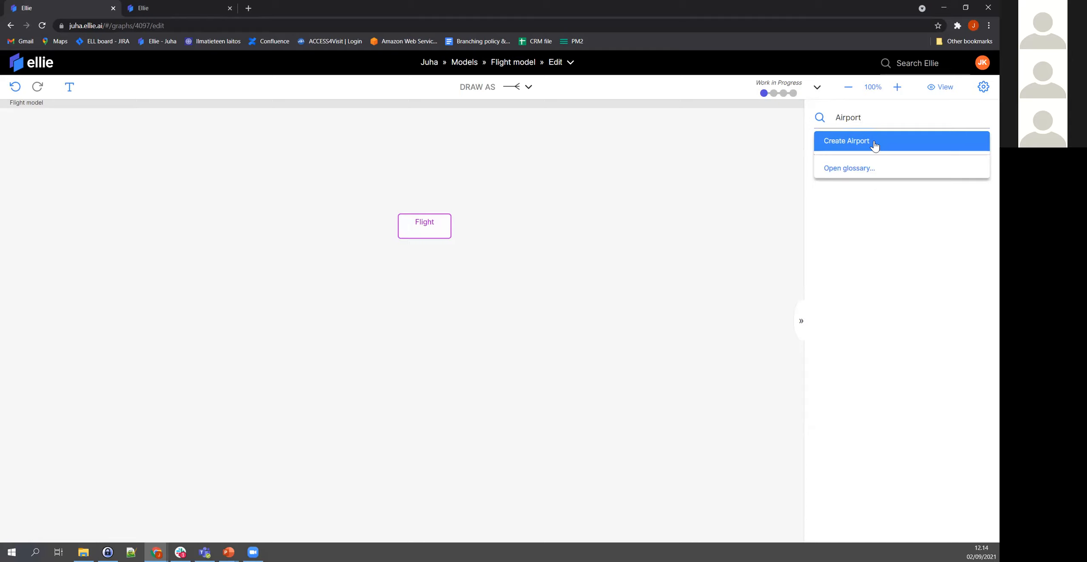
left_click(873, 142)
left_click_drag(843, 160, 498, 183)
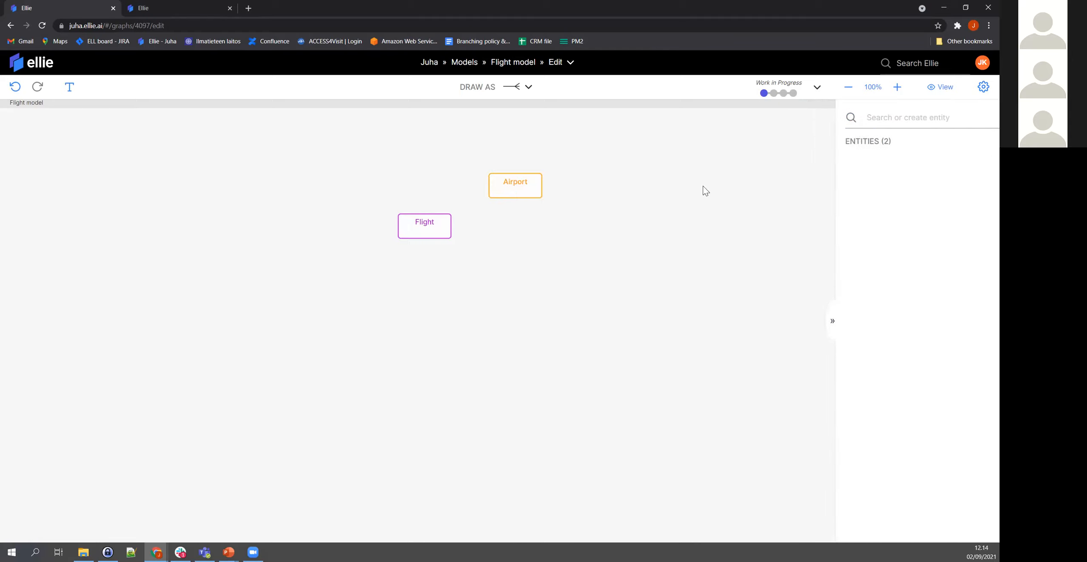
Create a new Airline entity and place it above and to the left of Flight on the canvas.
left_click(869, 119)
type("Airline")
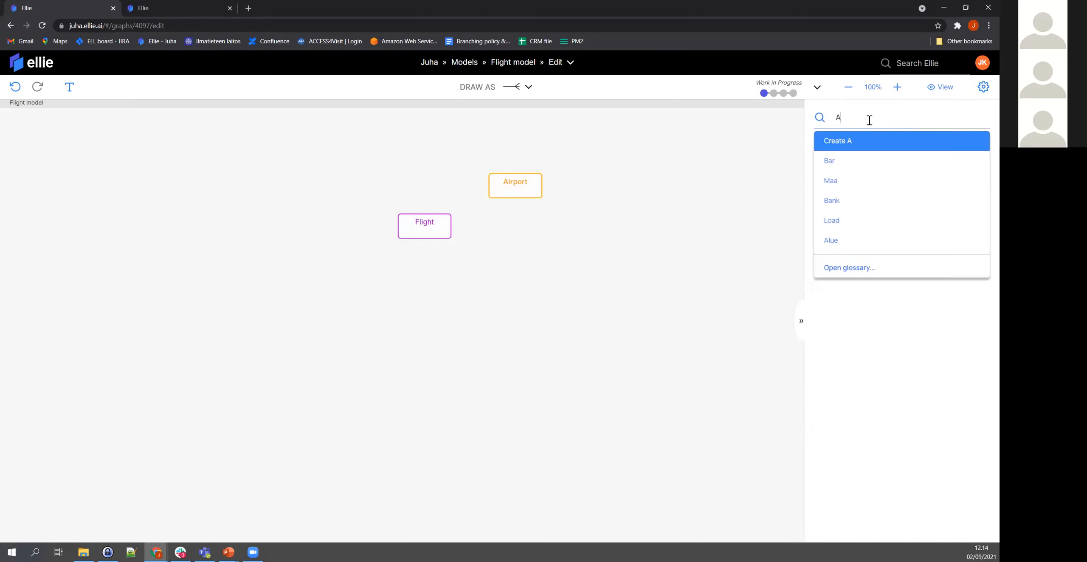
left_click(871, 147)
left_click_drag(843, 165, 348, 173)
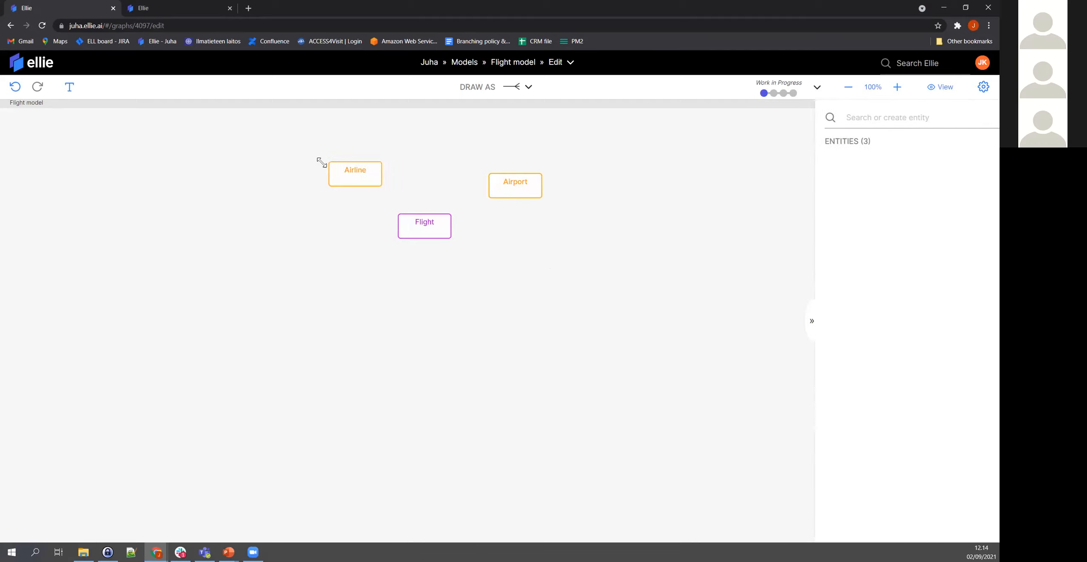
Arrange the canvas by moving Flight below the other two entities and enlarging the Airline, Airport and Flight boxes.
left_click_drag(413, 228, 437, 258)
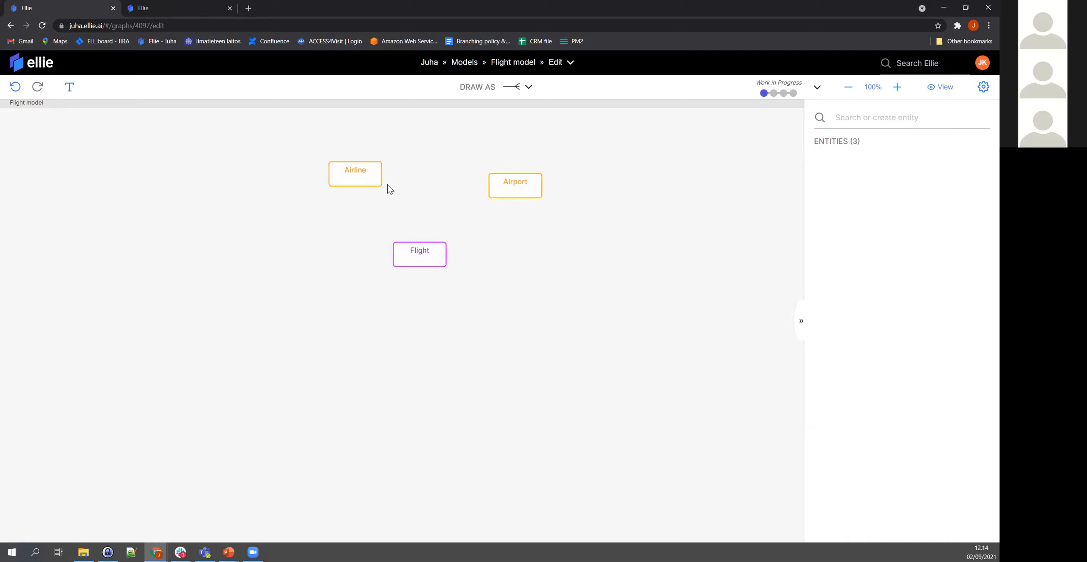
left_click_drag(375, 181, 401, 191)
left_click_drag(541, 198, 560, 205)
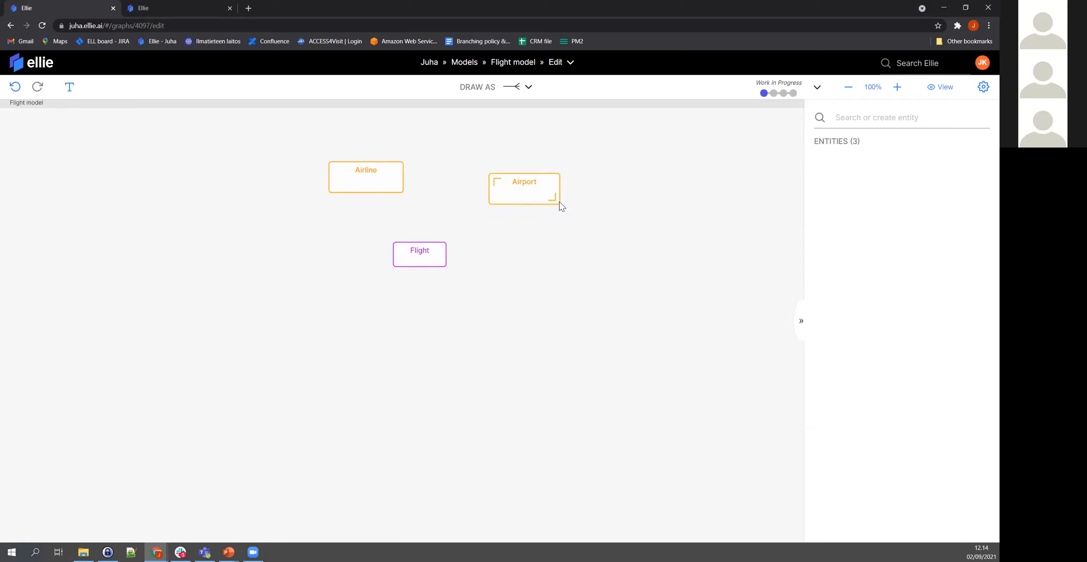
left_click_drag(498, 175, 501, 175)
left_click_drag(439, 260, 468, 284)
Switch the model to view mode and check the explanation of the entity colours.
left_click(940, 87)
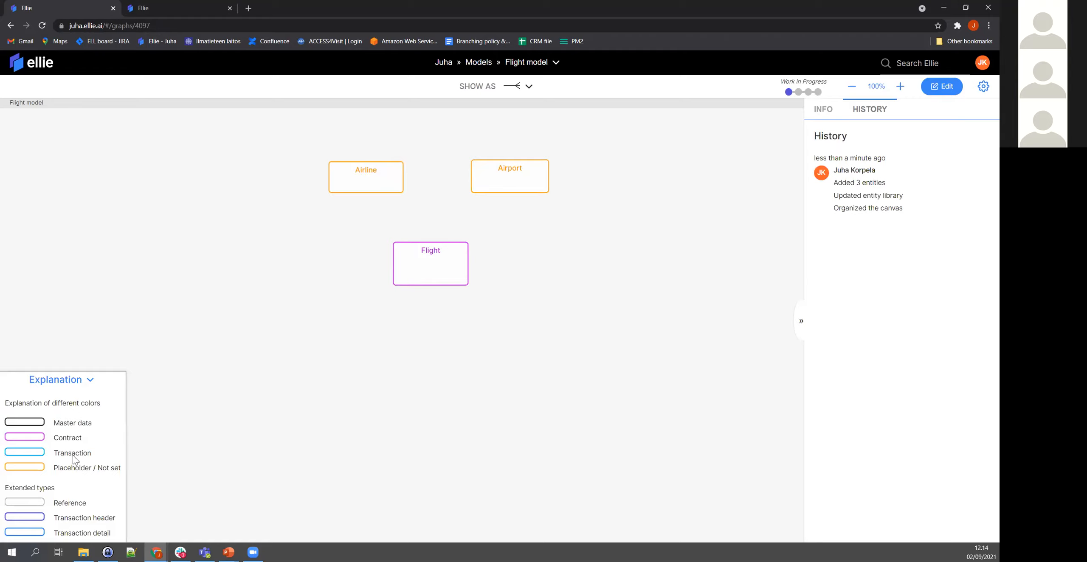
left_click(91, 380)
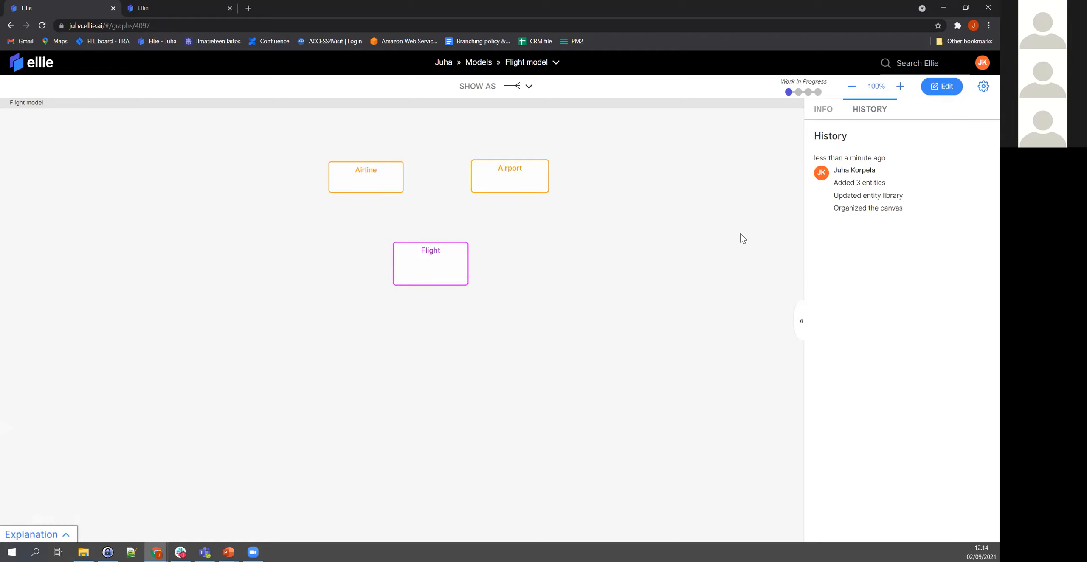
Return to editing the model and set the Airline entity's type to Master.
left_click(927, 90)
right_click(370, 172)
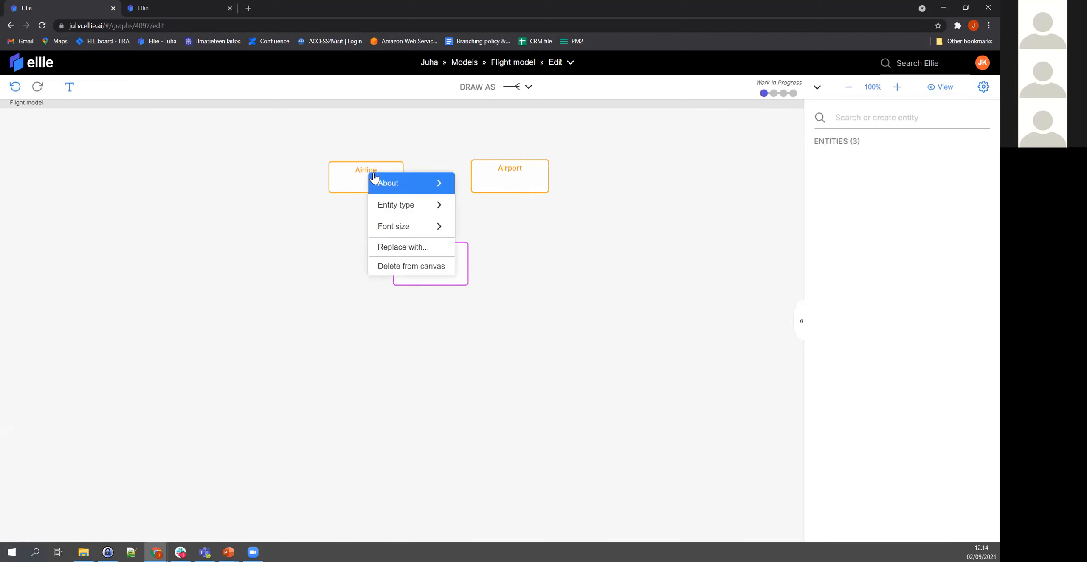
left_click(403, 204)
left_click(500, 234)
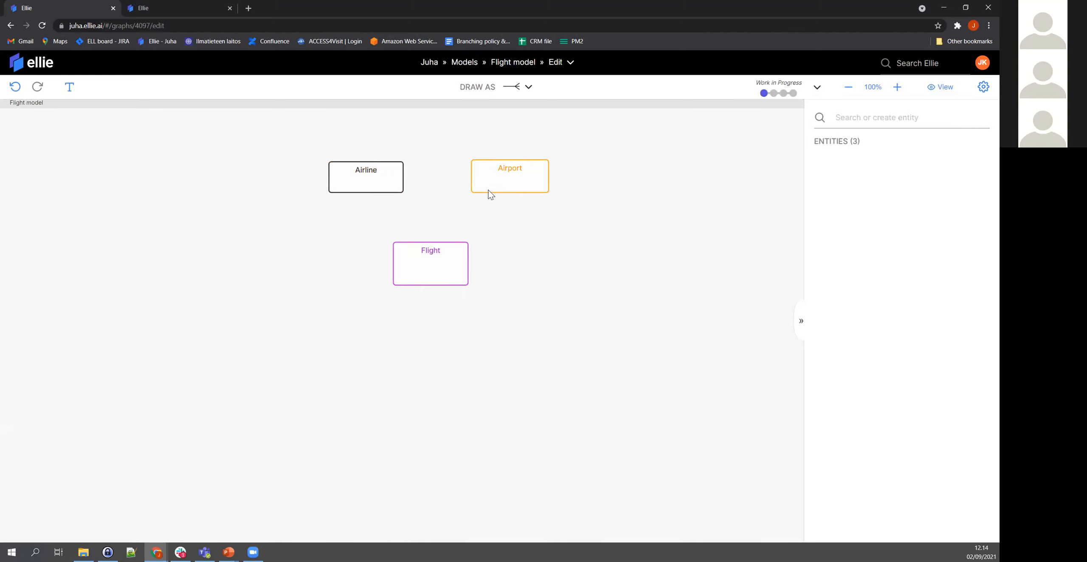
Set the Airport entity's type to Master.
right_click(506, 173)
left_click(514, 206)
left_click(619, 225)
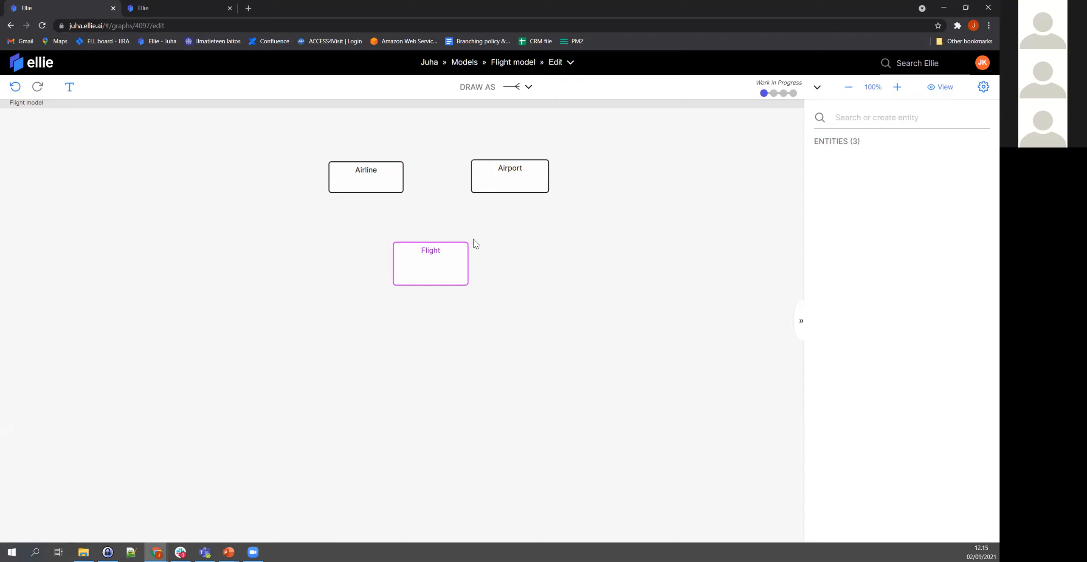
Widen the Flight box and draw two separate one-to-many relationships with elbows from Airport to Flight.
left_click_drag(463, 277, 504, 276)
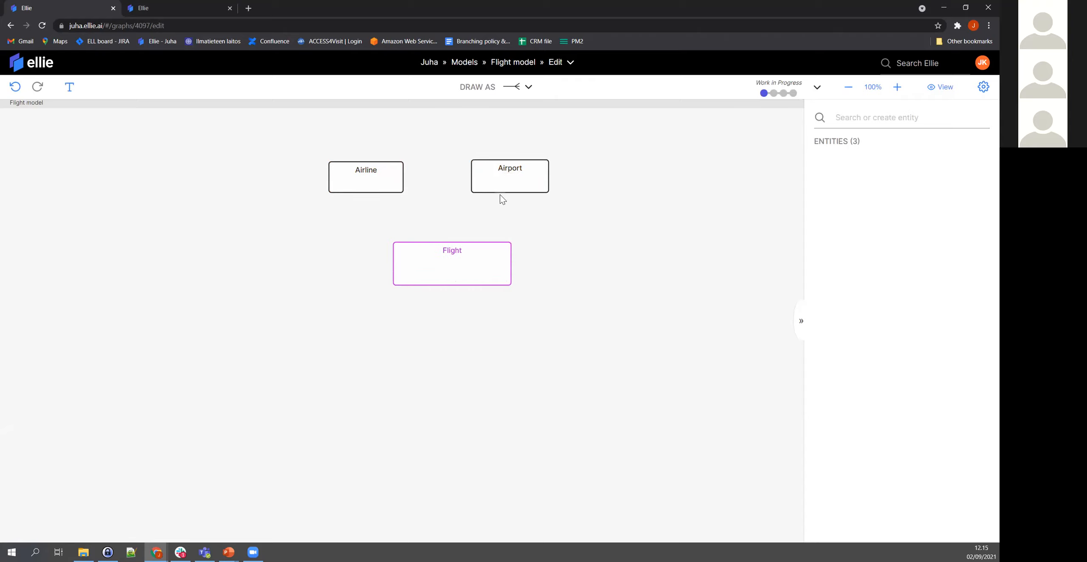
left_click_drag(485, 194, 467, 240)
left_click_drag(520, 195, 500, 231)
mouse_move(492, 224)
left_mouse_down()
mouse_move(521, 229)
mouse_move(452, 220)
mouse_move(483, 215)
left_mouse_up()
Label the left Airport-to-Flight relationship "origin" above its elbow.
right_click(452, 216)
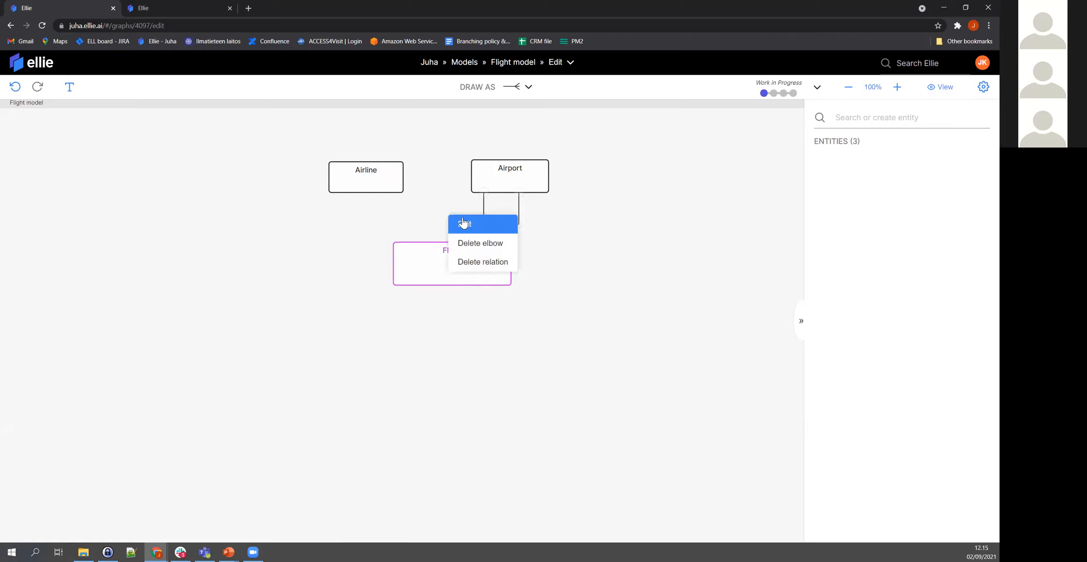
left_click(469, 224)
type("origin")
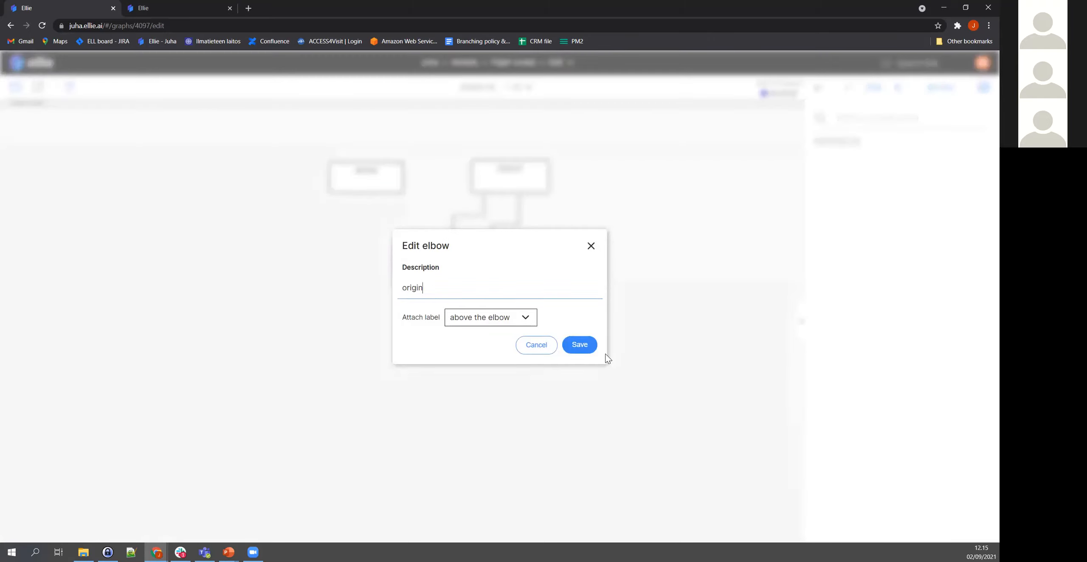
left_click(579, 345)
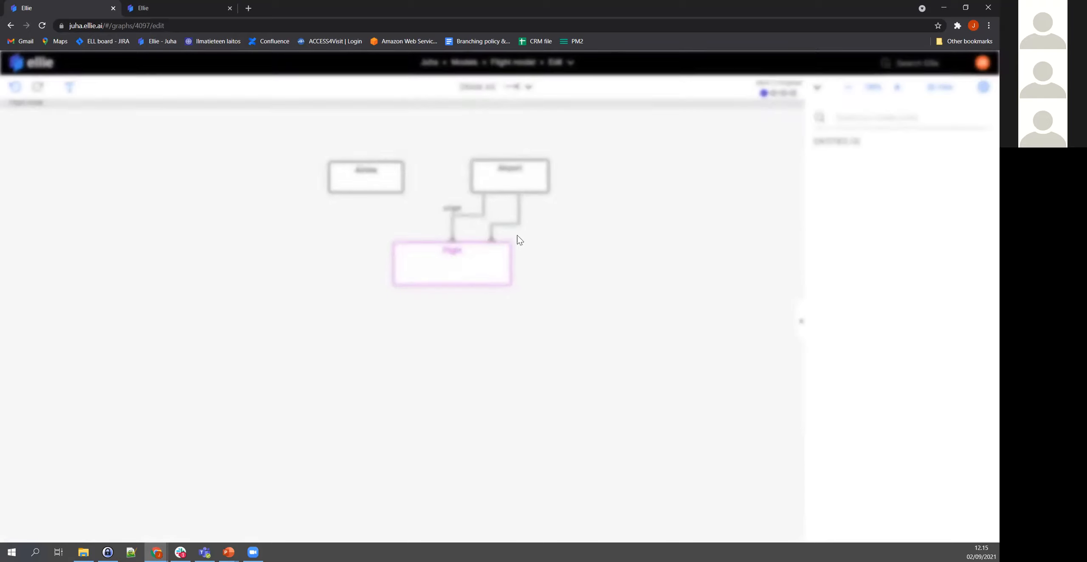
Label the right Airport-to-Flight relationship "destination" above its elbow.
right_click(492, 225)
left_click(509, 226)
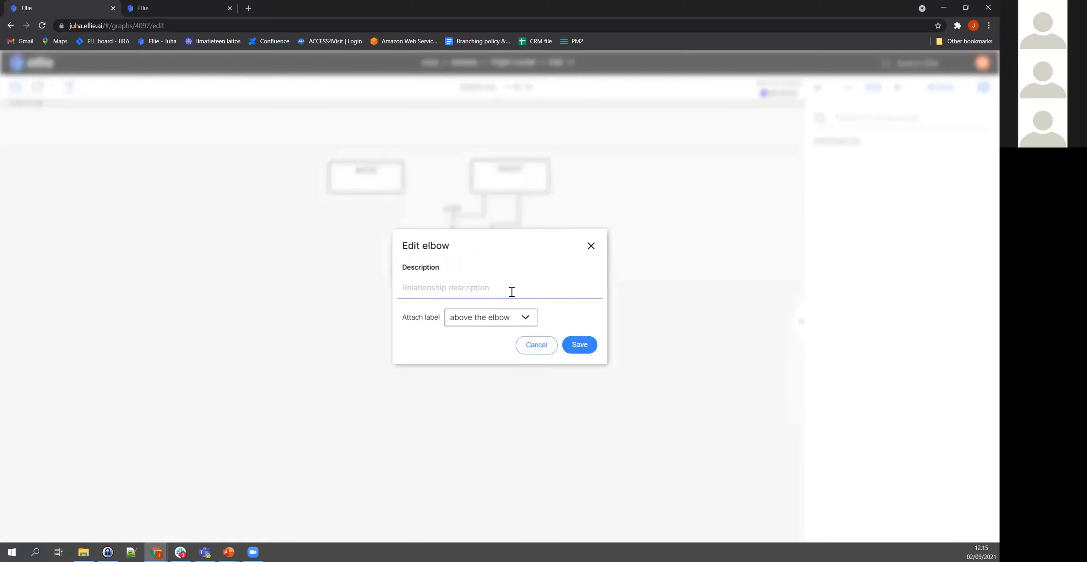
type("destinari")
type("ion")
left_click(579, 345)
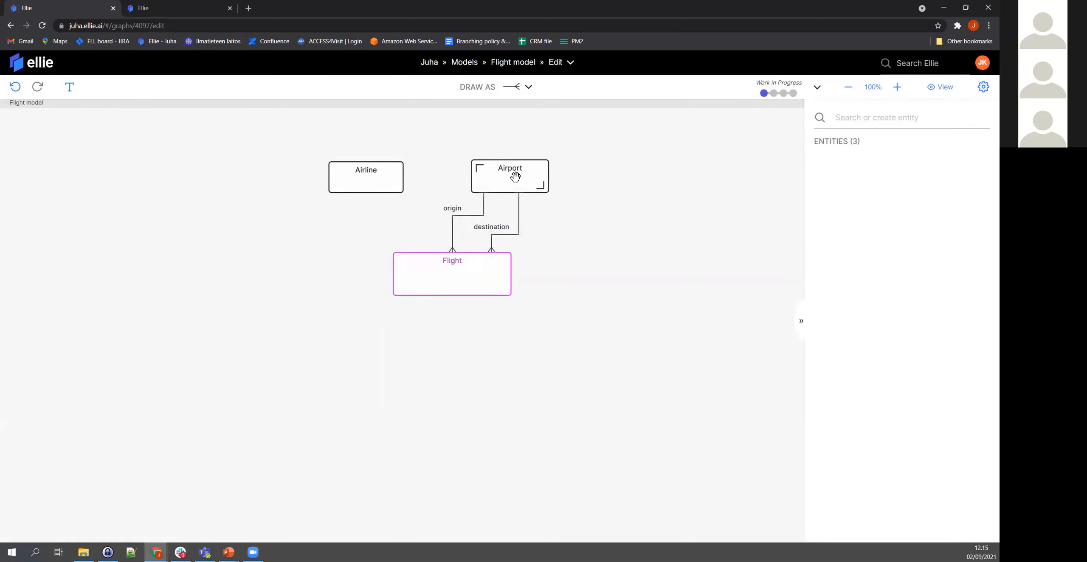
Check the relationships listed in Airport's glossary entry and return to editing the Flight model.
double_click(542, 178)
left_click(238, 147)
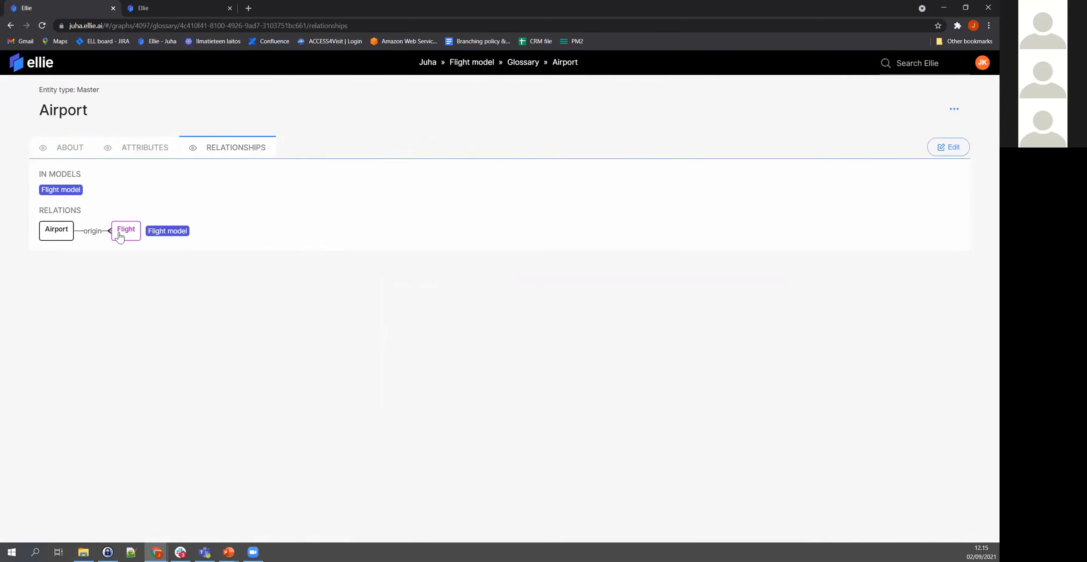
left_click(471, 63)
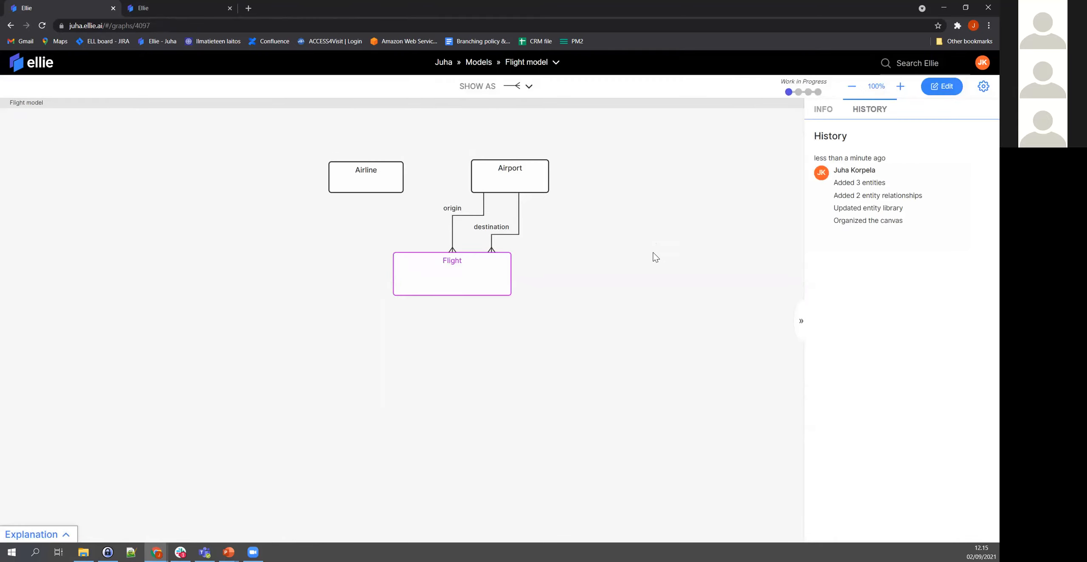
left_click(939, 87)
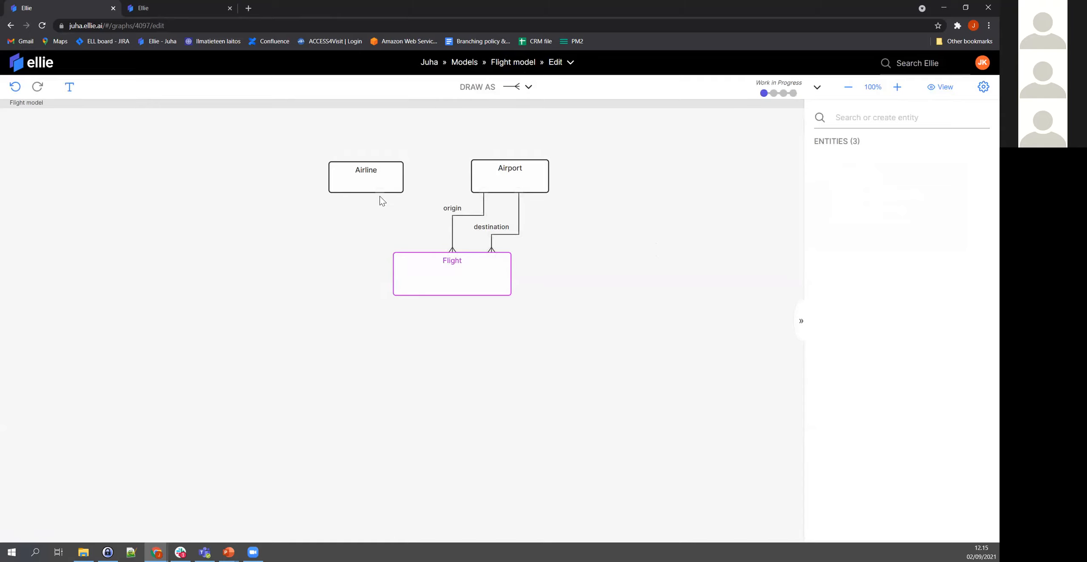
Enter a description for the Flight entity defining it as a single-aircraft journey from origin to destination airport, enlarge the field, and return to the model.
double_click(446, 284)
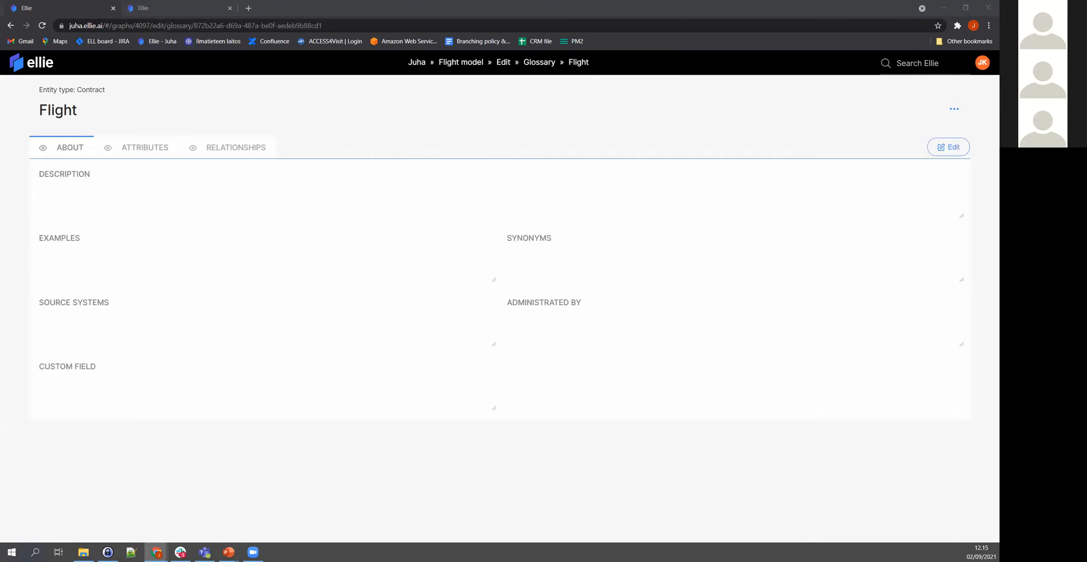
left_click(941, 147)
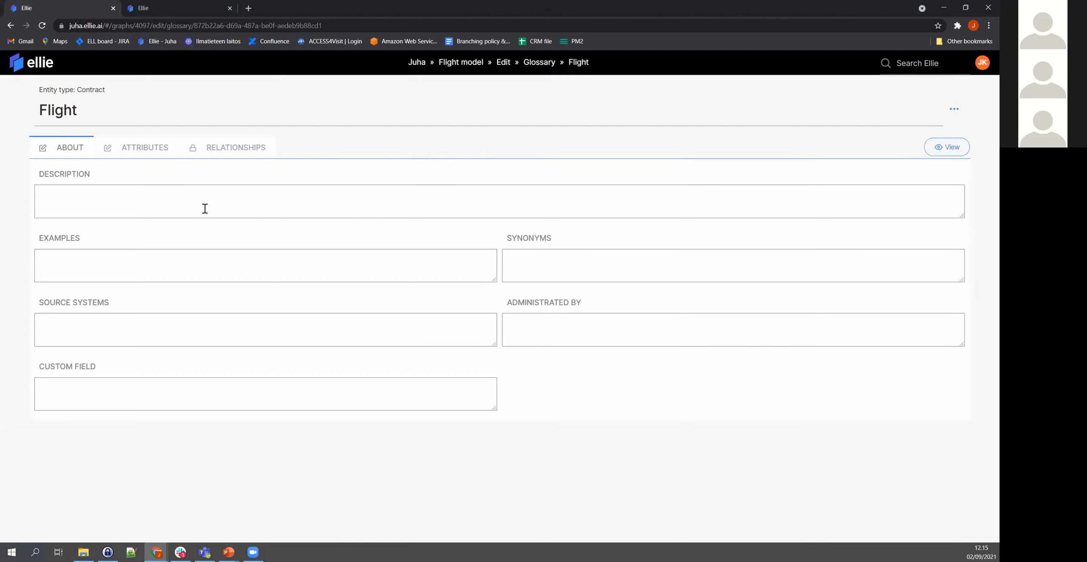
type("A Flight is a journey taken by a single aircraft from an origin airport to a destination airport at a given time and day with no intermediary stops. If a journey includes a stop, it's interpreted as two separate flights. Note that a certain flight can be sold by multiple different airlines at the same time, resulting in a single flight having multiple flight codes (so-called \"codeshare\" flight). A flight is, however, always operated by a single airline.")
left_click_drag(960, 243, 953, 274)
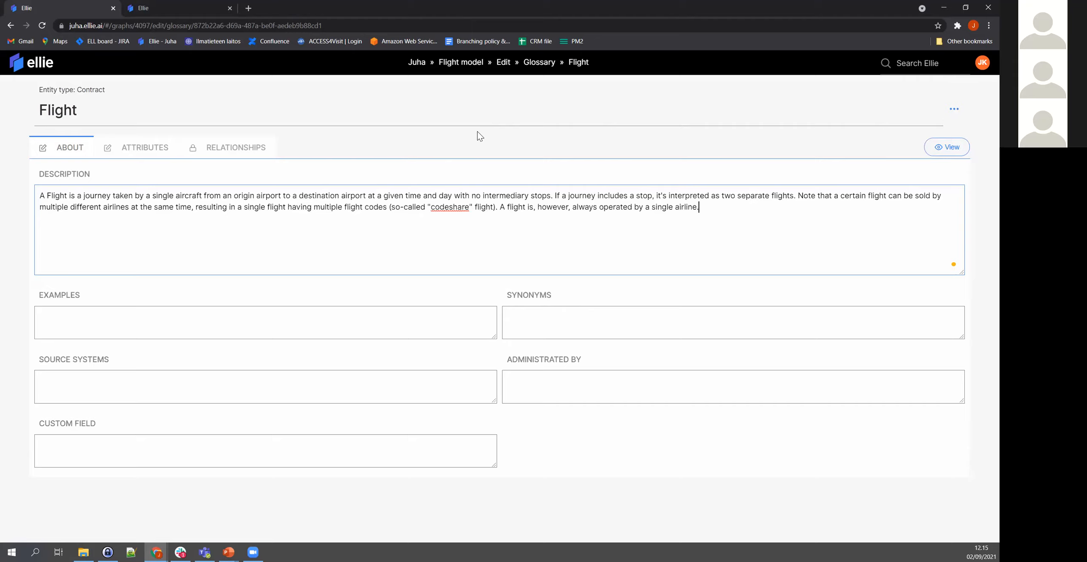
left_click(939, 147)
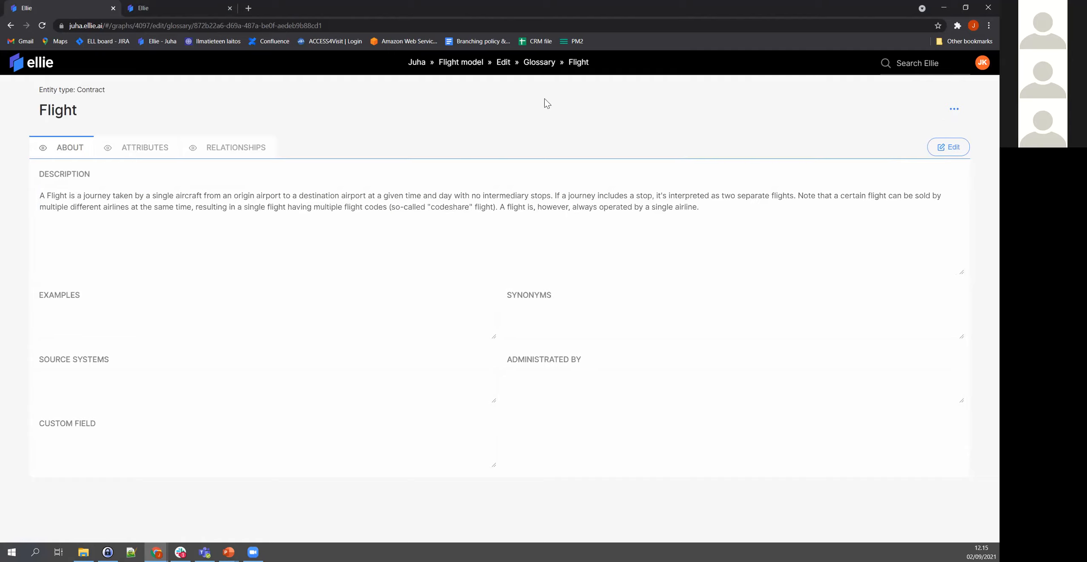
left_click(507, 64)
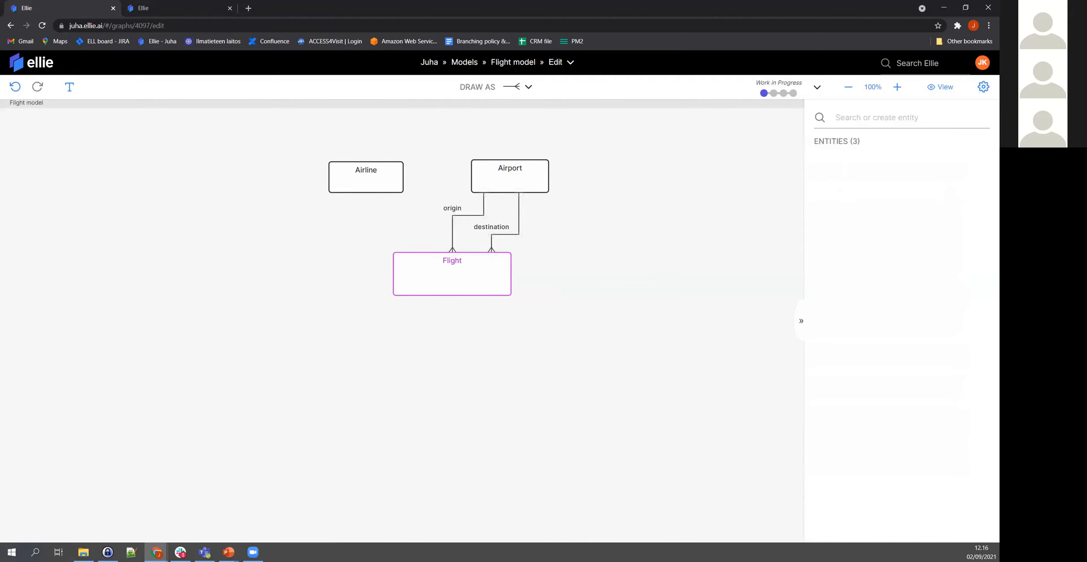
Draw a one-to-many relationship from Airline to Flight and label it "operated by" above the elbow.
left_click(403, 222)
left_click_drag(382, 193, 421, 256)
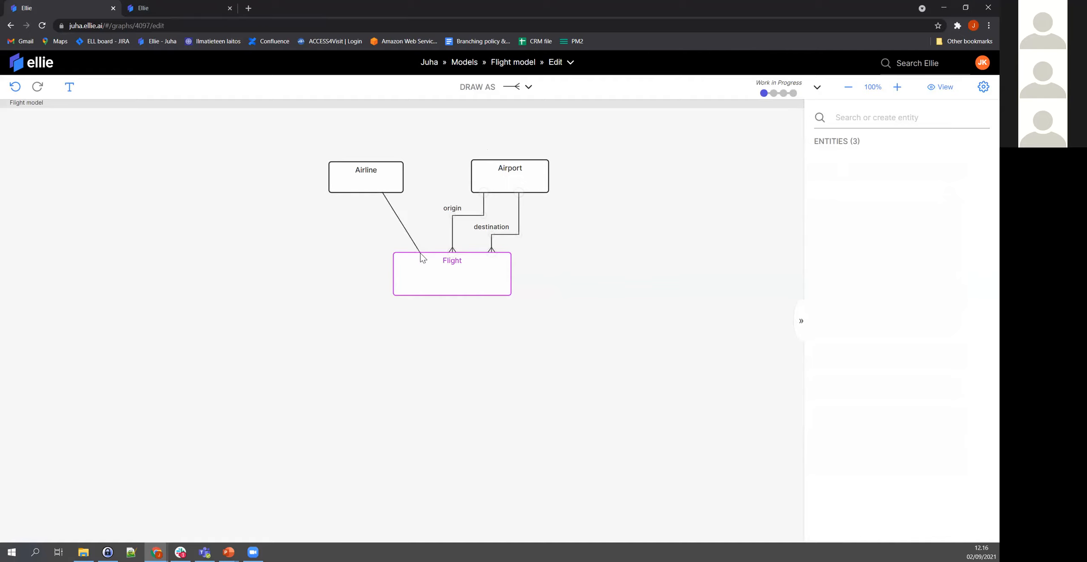
right_click(415, 227)
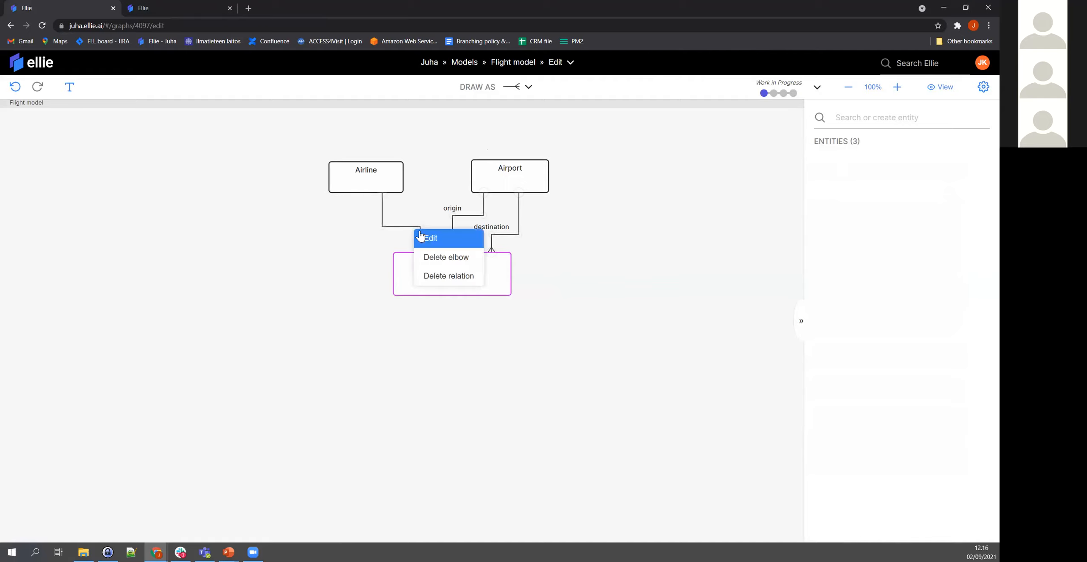
left_click(429, 235)
type("operated by")
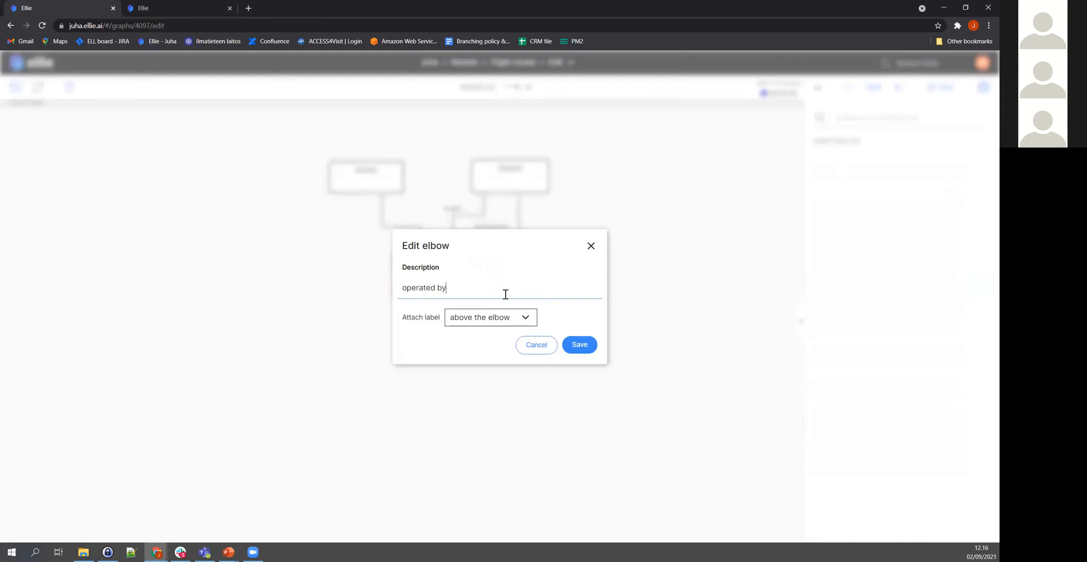
left_click(578, 345)
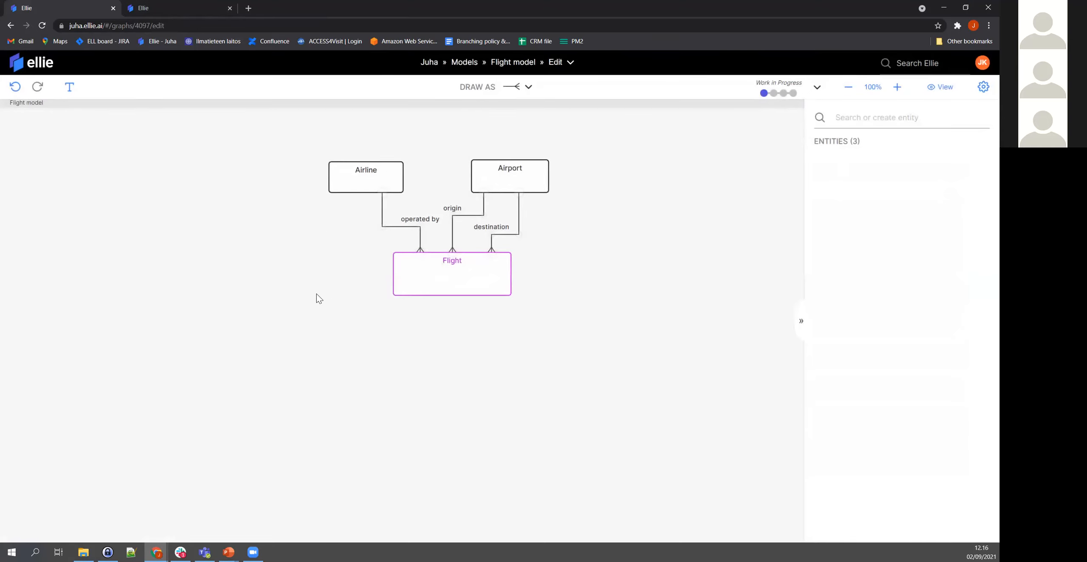
Shift the "operated by" connection right on Flight and add a second Airline-to-Flight relationship with many cardinality at both ends.
left_click_drag(395, 255, 428, 251)
left_click_drag(352, 195, 405, 256)
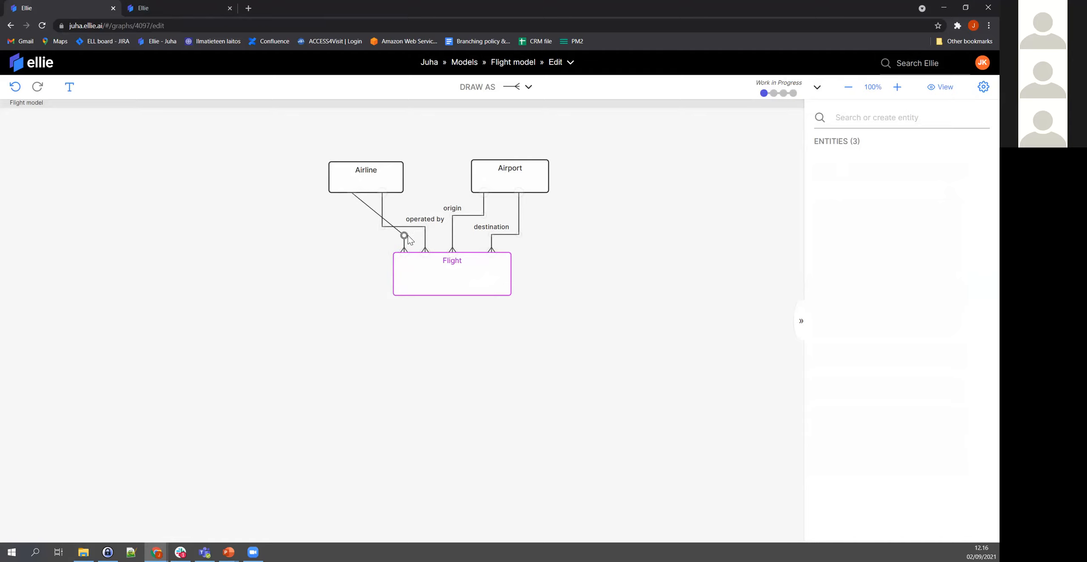
left_click_drag(380, 219, 352, 236)
right_click(351, 198)
mouse_move(357, 205)
left_click(525, 230)
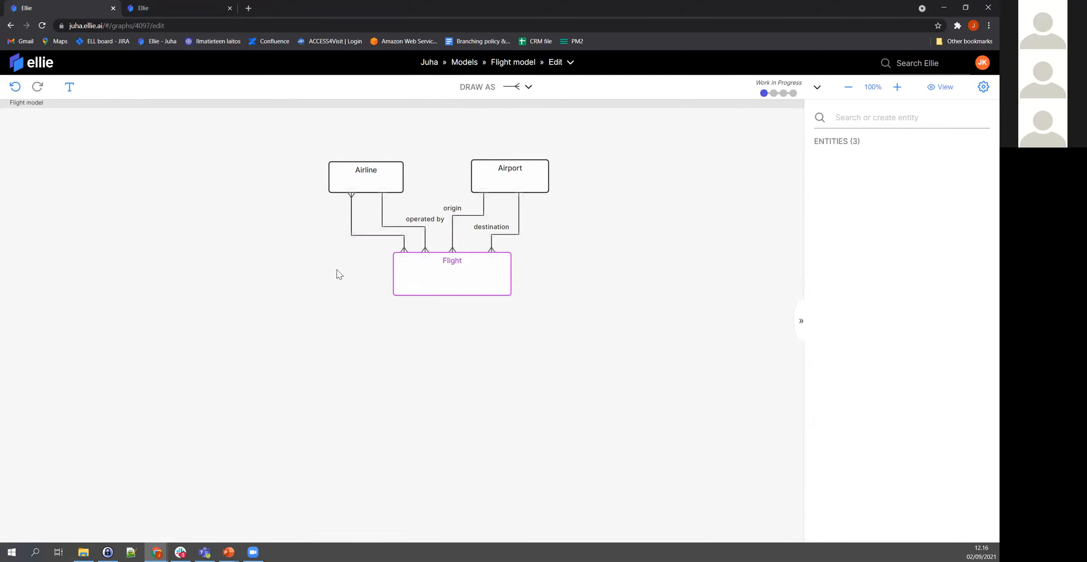
Label the many-to-many Airline-to-Flight relationship "sold by" below its elbow, and shift the "origin" connection slightly right on Flight.
right_click(352, 236)
left_click(370, 244)
left_click(490, 317)
left_click(484, 347)
left_click(483, 288)
type("sold by")
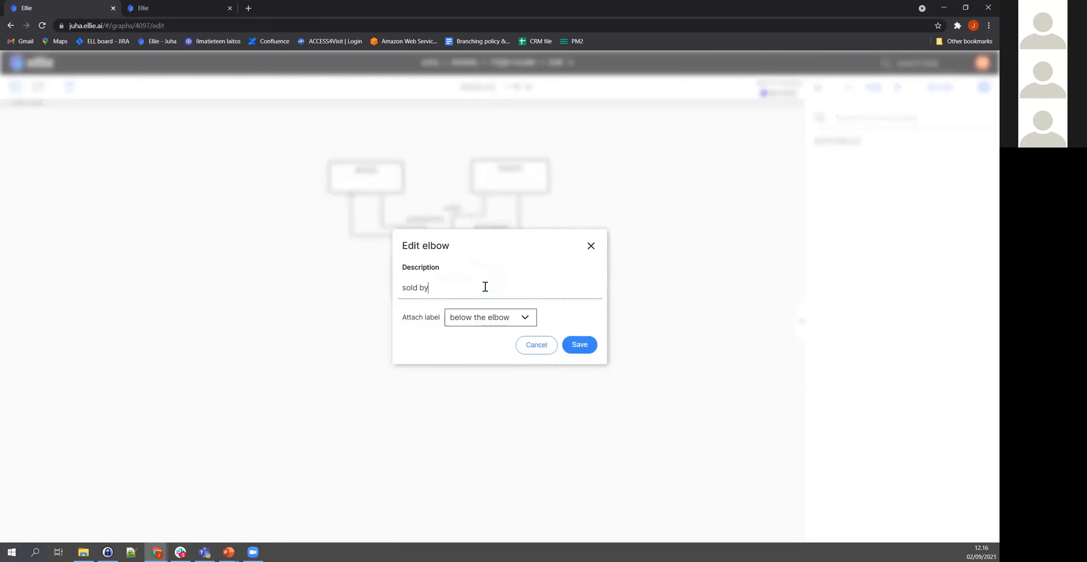
left_click(579, 345)
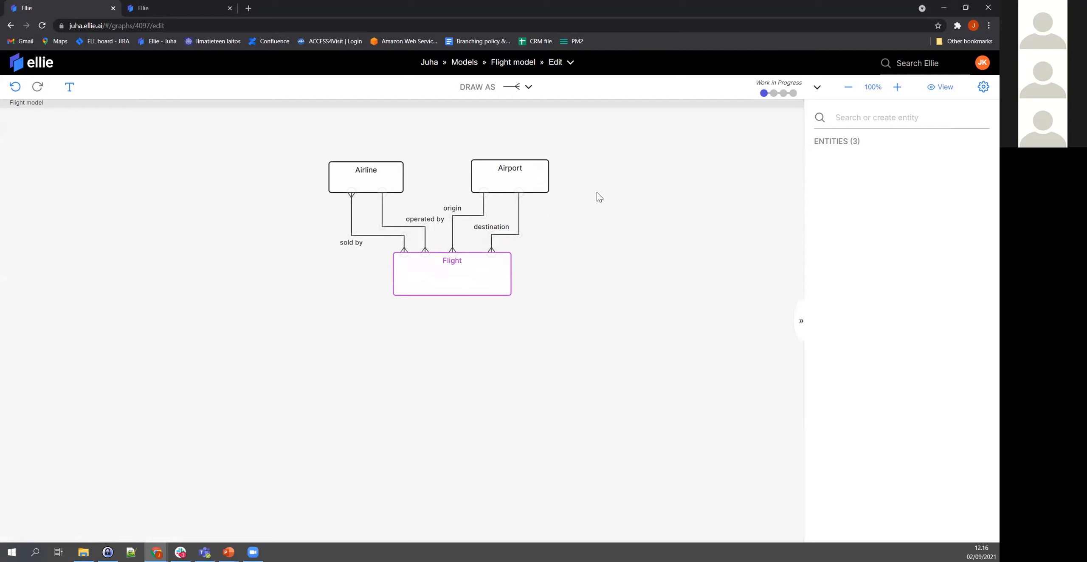
left_click_drag(452, 251, 464, 251)
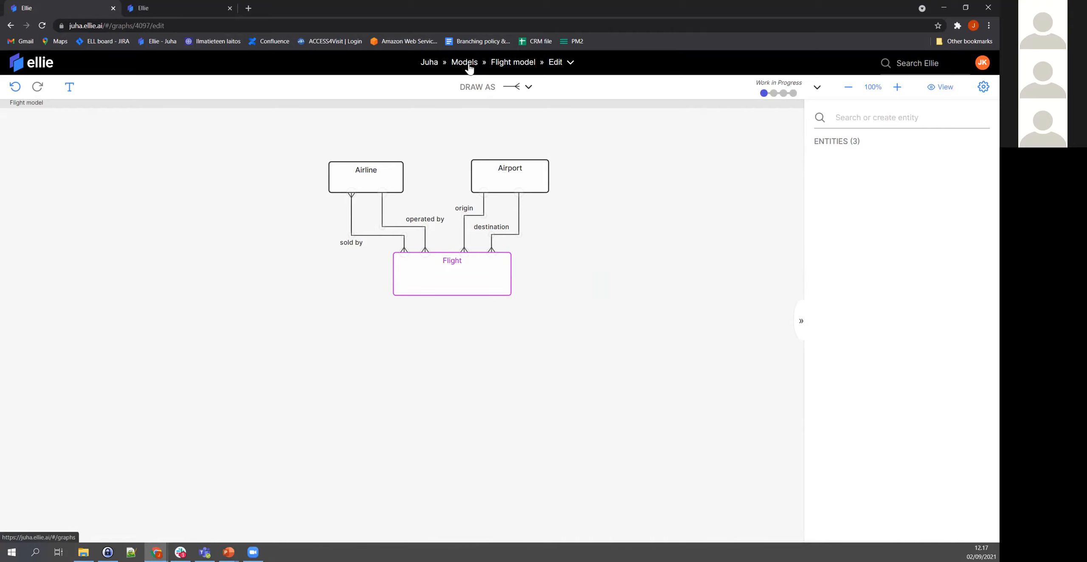
Create a new report named "flights export" that includes the Flight model.
left_click(432, 67)
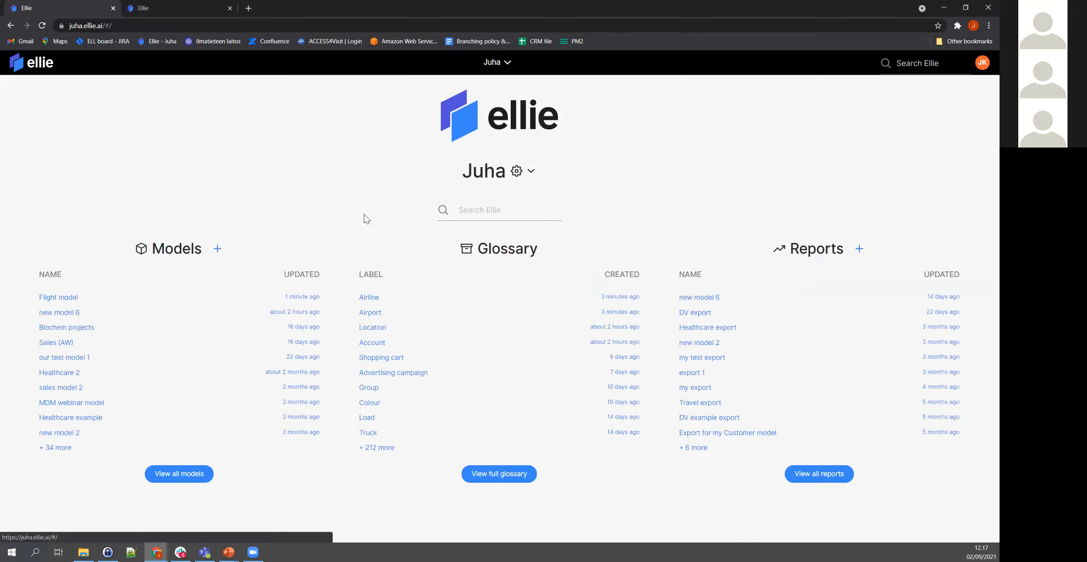
left_click(860, 249)
type("f")
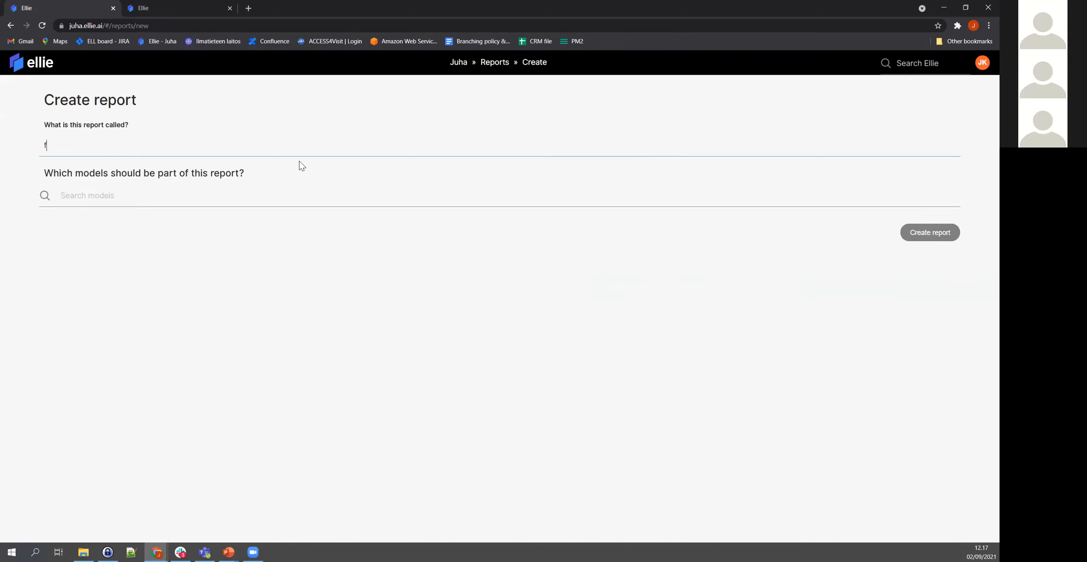
type("lights export")
left_click(267, 190)
type("flig")
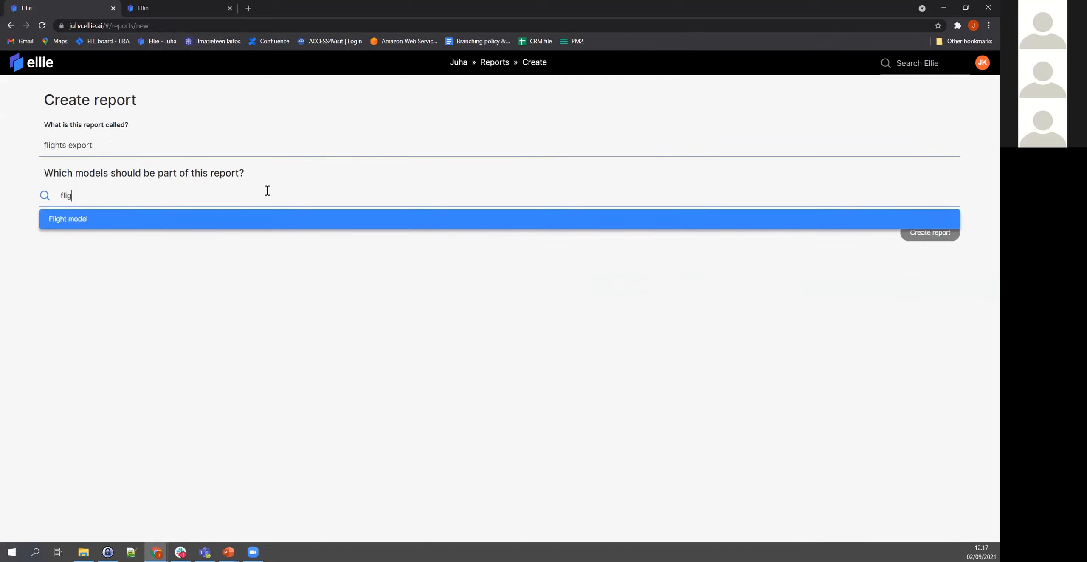
left_click(296, 218)
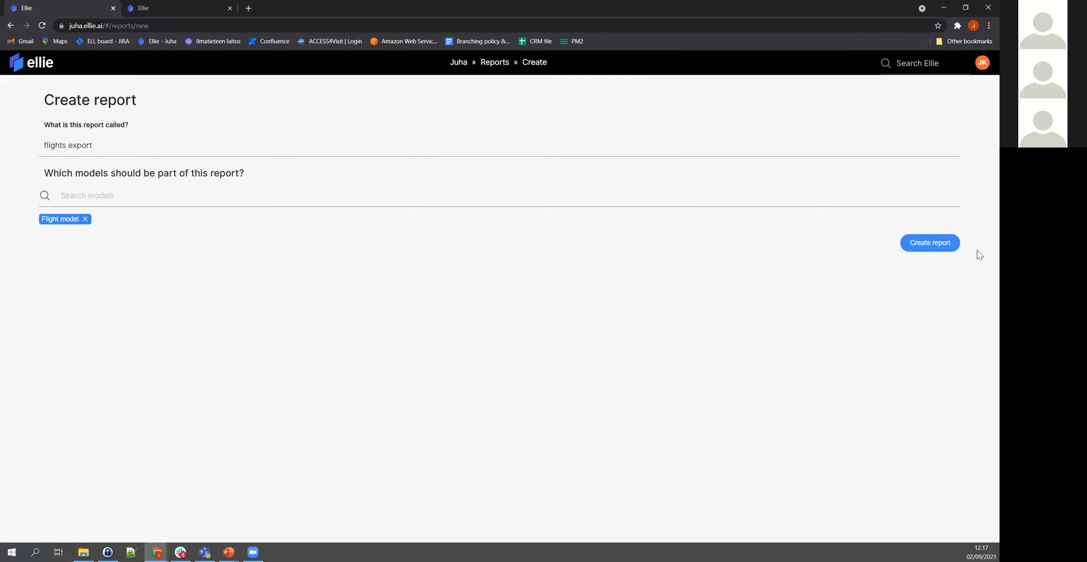
left_click(930, 246)
Export the report's entity metadata and save it as a CSV file under the suggested name.
left_click(856, 95)
left_click(854, 114)
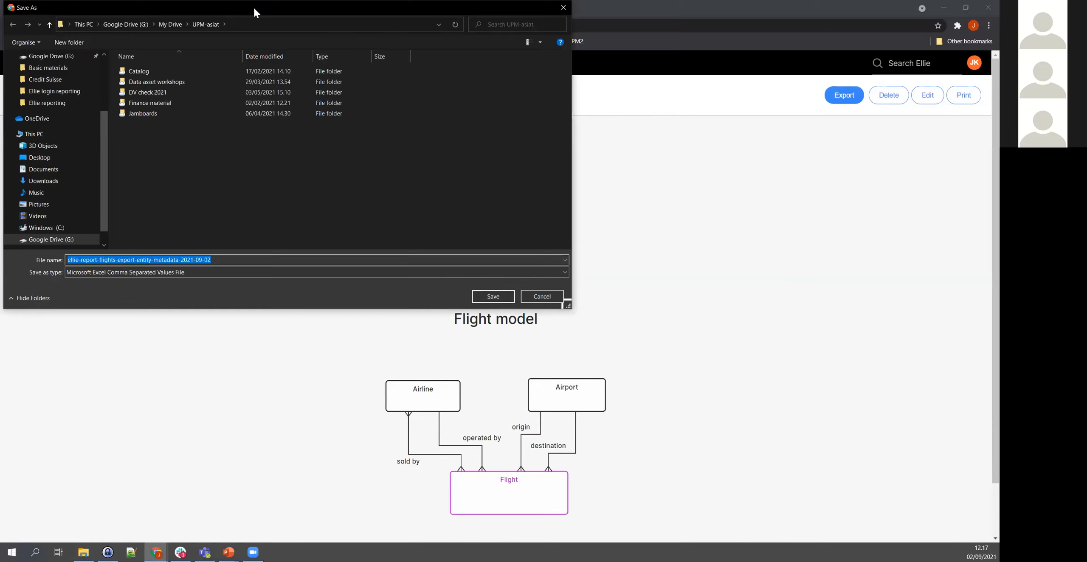
key("Return")
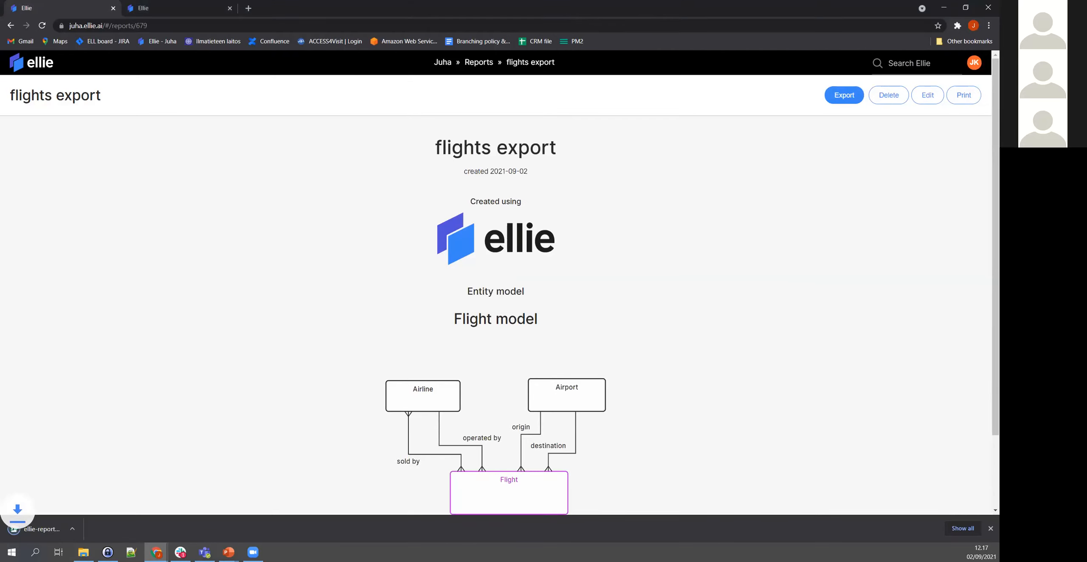
Open the exported CSV in Excel, fit the column widths to their contents and maximize the window.
left_click(68, 531)
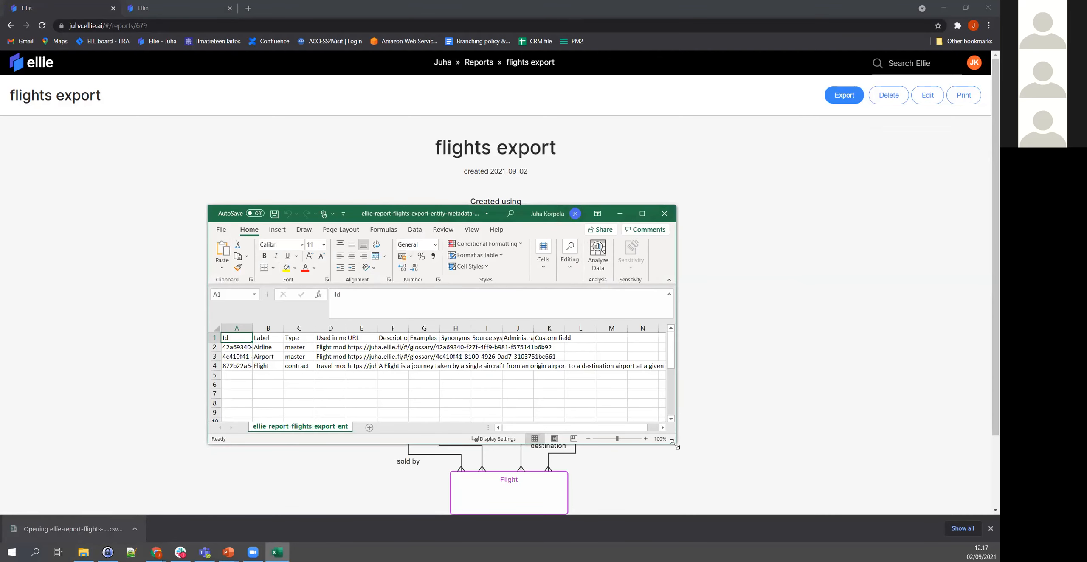
left_click_drag(678, 445, 816, 461)
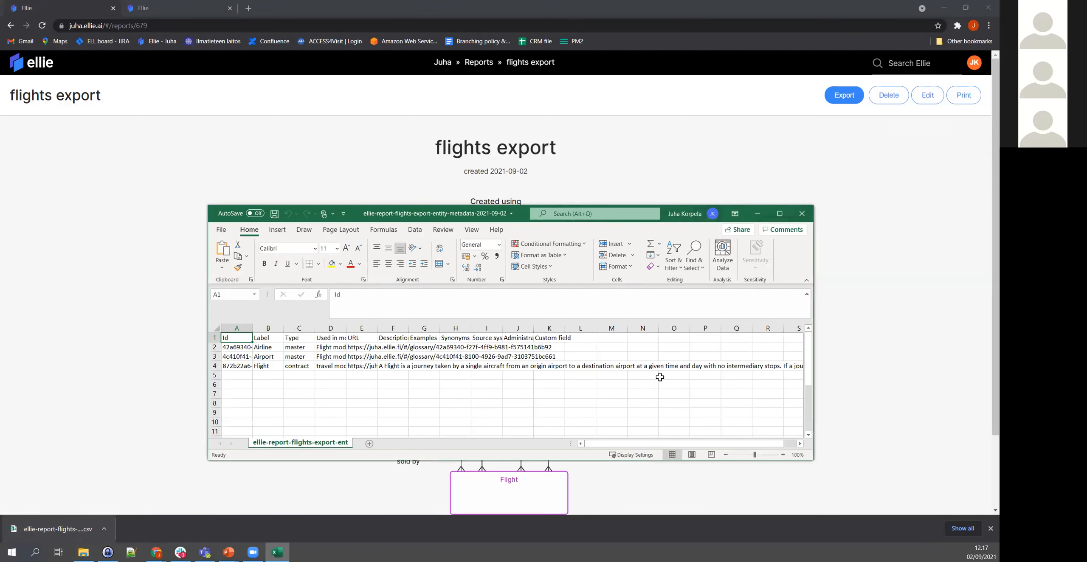
left_click(264, 346)
left_click(217, 328)
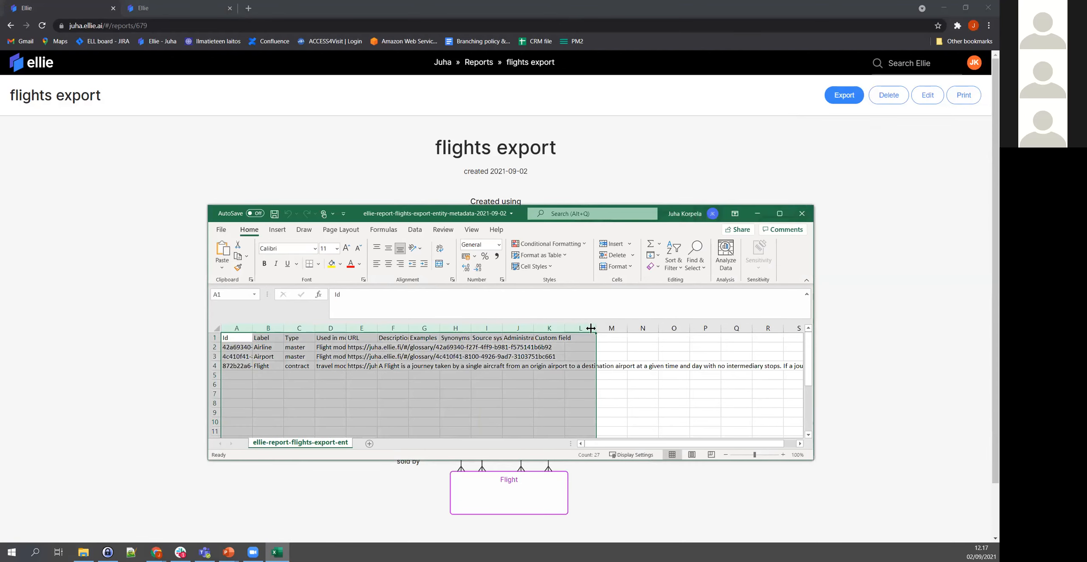
double_click(596, 328)
left_click(781, 214)
Review the exported entities' Id, Label, Type and Used in models values, and move across to the Flight row's Examples cell.
left_click_drag(116, 142, 117, 158)
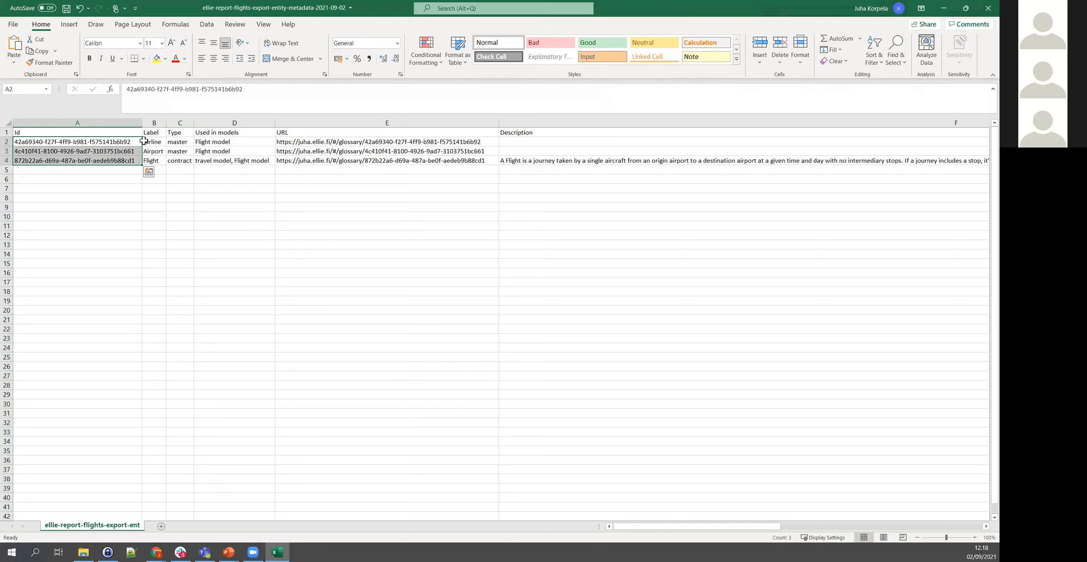
left_click(156, 144)
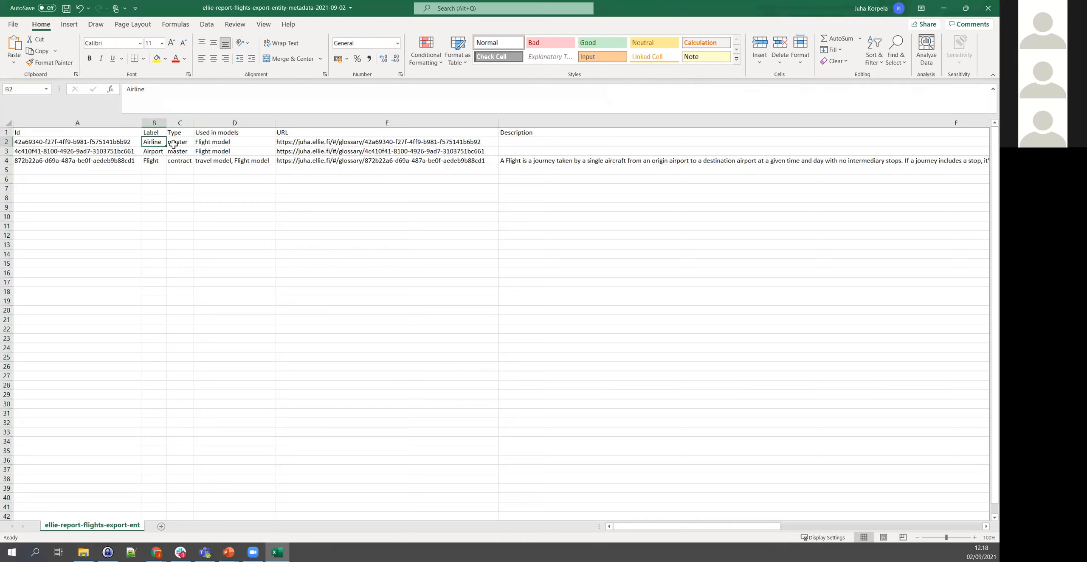
left_click_drag(175, 144, 178, 163)
left_click(232, 143)
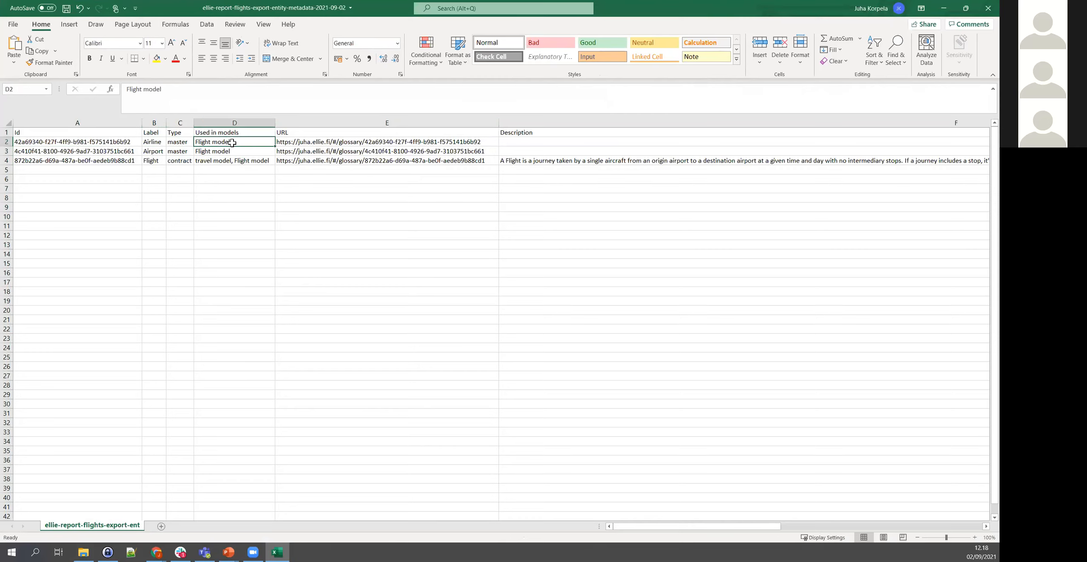
key("Right")
key("Right")
key("Right")
key("Down")
key("Down")
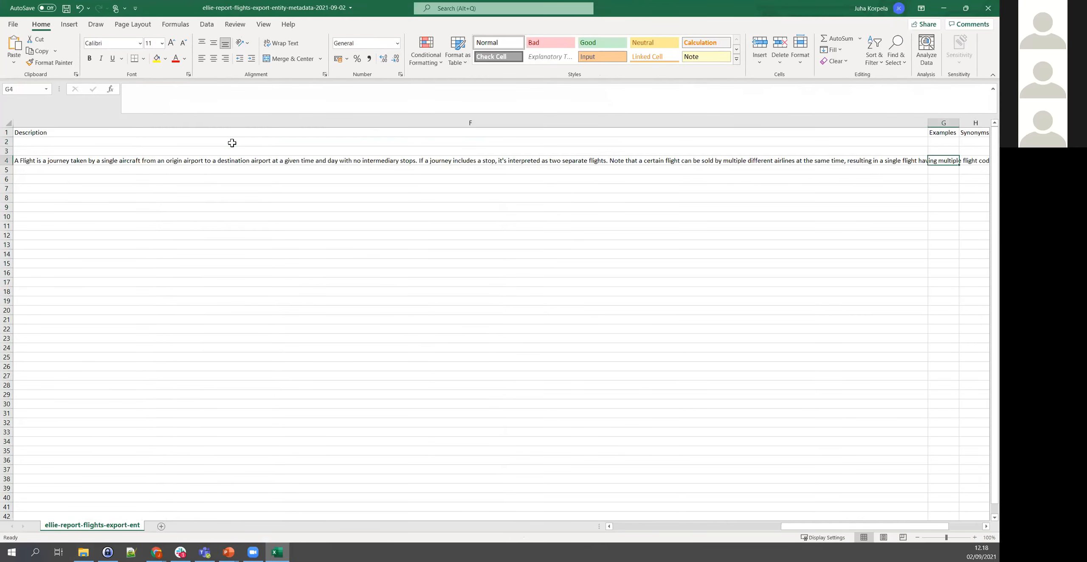
Look over the URL and Description columns, and return to the Id cell of the Airport row.
key("Left")
key("Left")
scroll(232, 144, "left", 2)
scroll(232, 143, "right", 5)
scroll(231, 143, "left", 7)
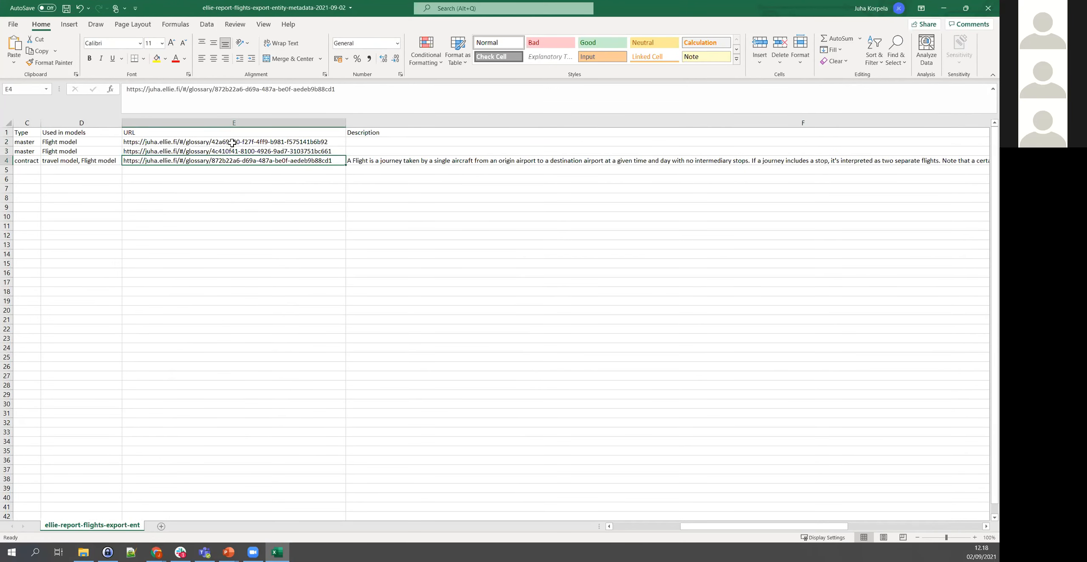
left_click(112, 154)
key("Home")
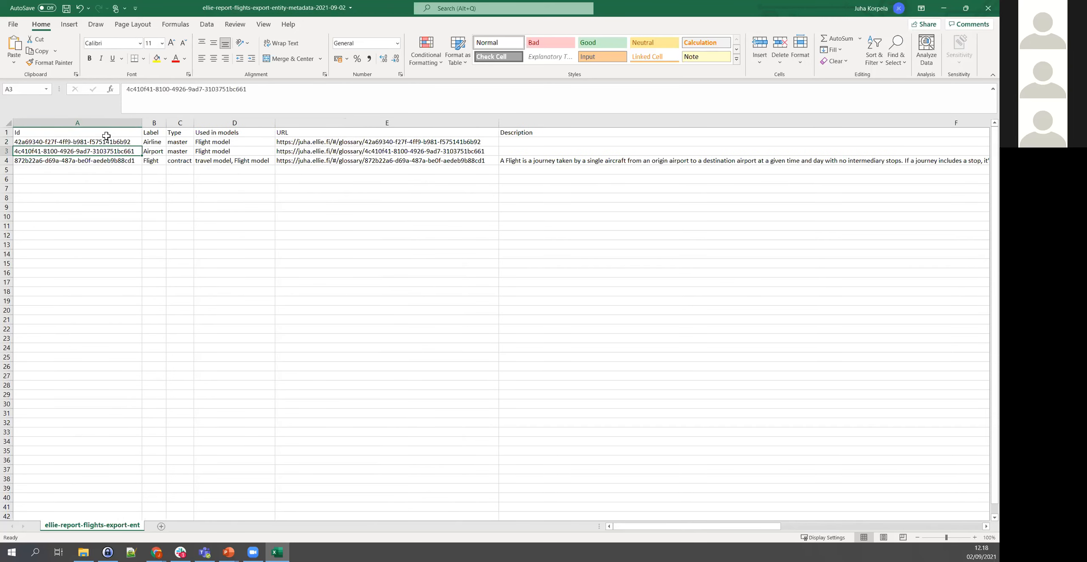
Close the exported CSV workbook and switch to the Datavault Builder workspace's home page in Ellie.
left_click(983, 15)
left_click(498, 288)
left_click(855, 97)
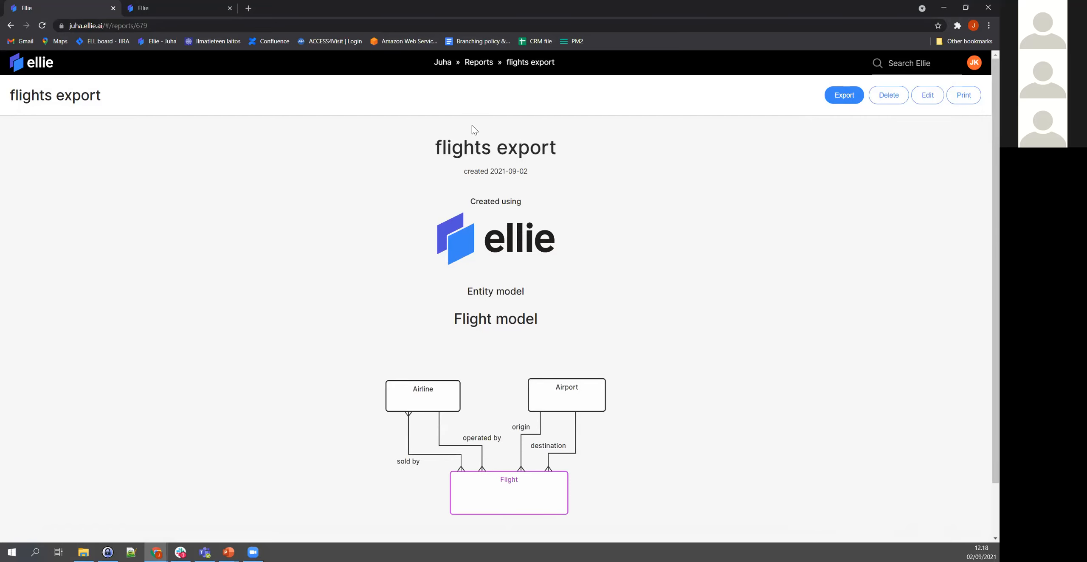
left_click(443, 68)
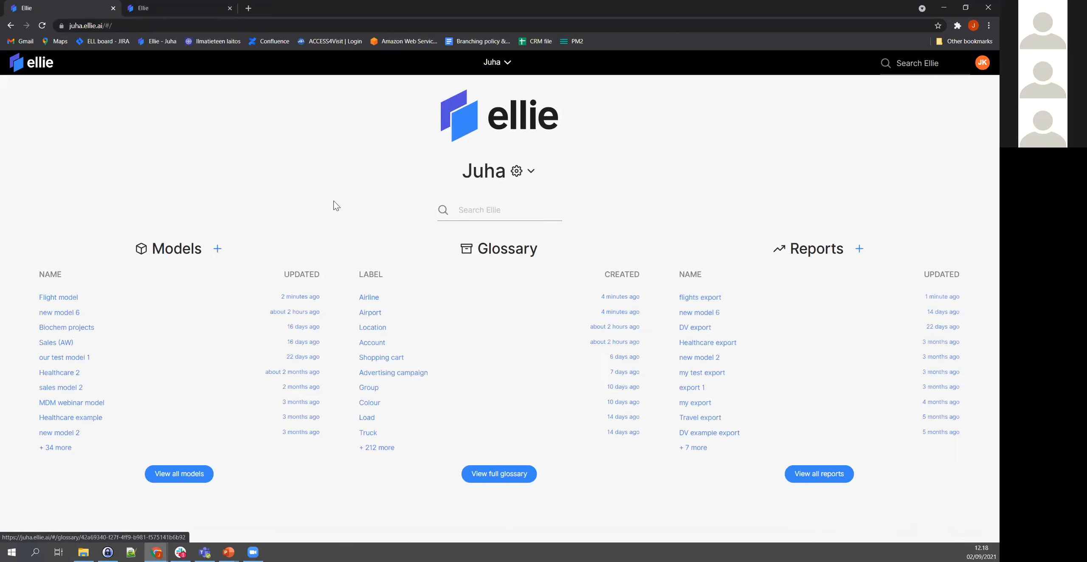
left_click(144, 12)
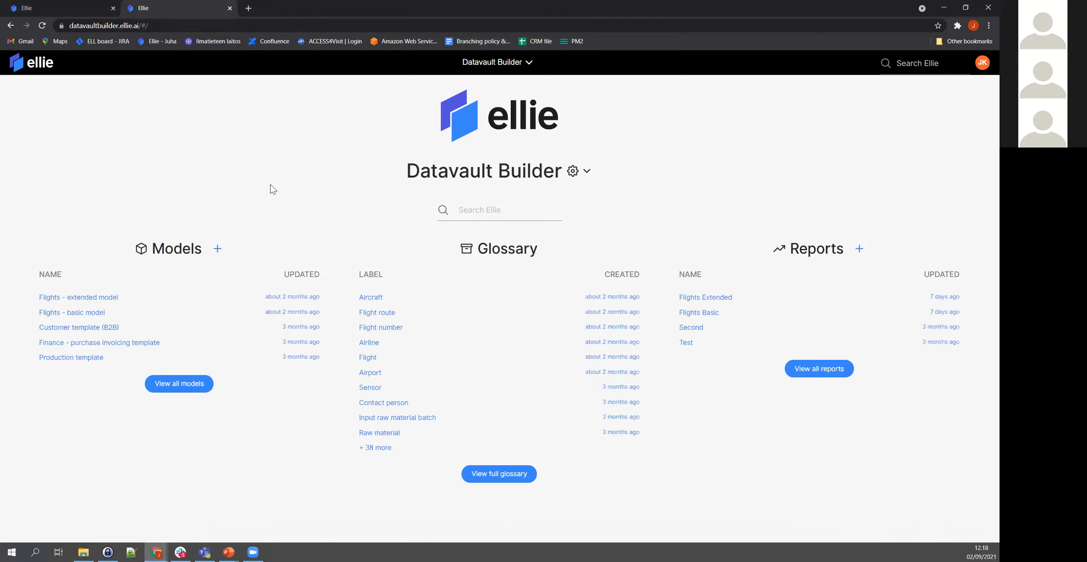
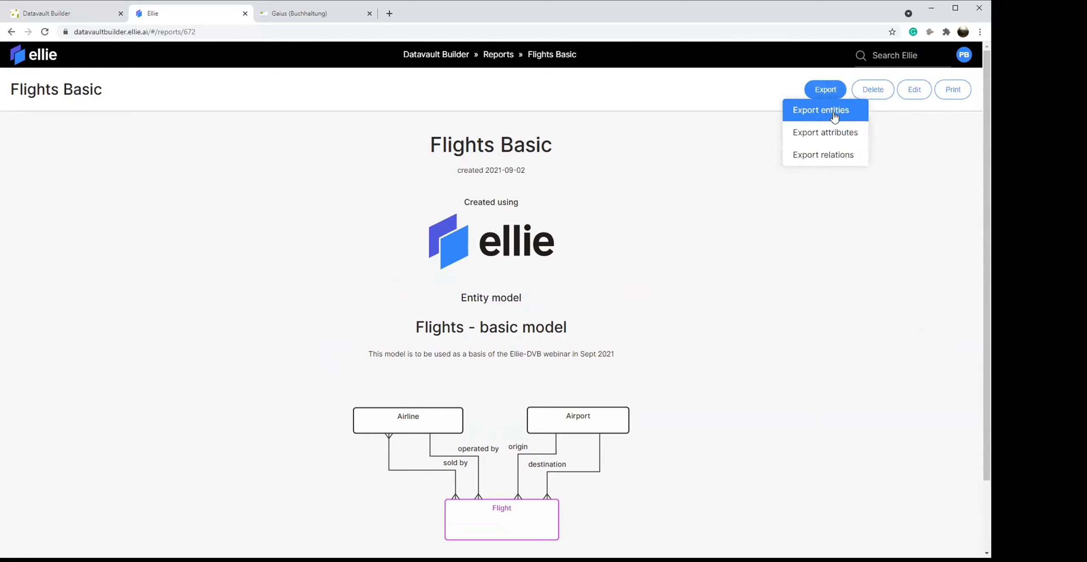
Export the Flights Basic report's entities, attributes and relations as separate CSV files.
left_click(834, 111)
left_click(830, 94)
left_click(828, 134)
left_click(830, 91)
left_click(828, 155)
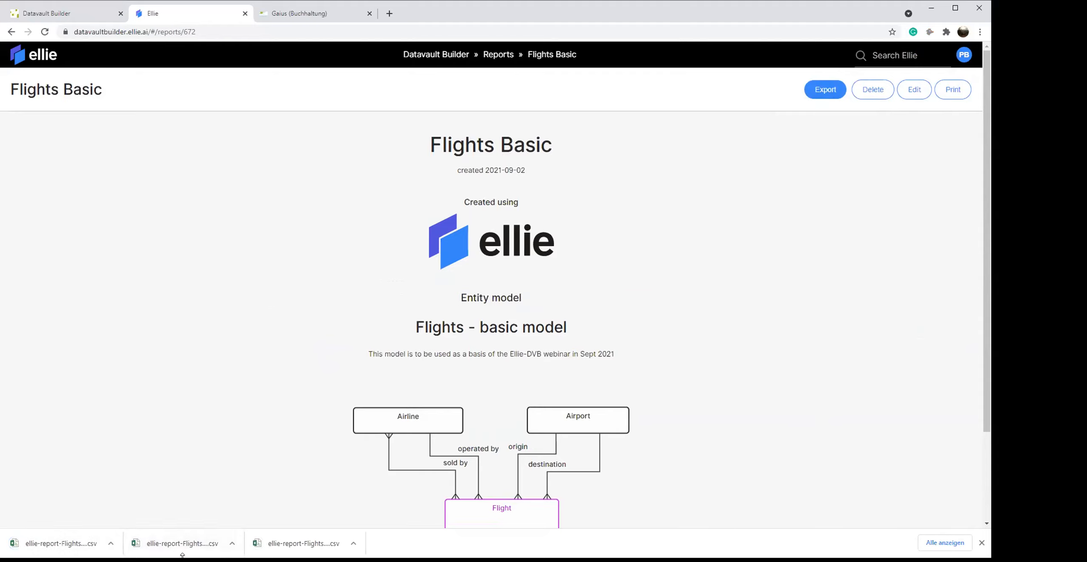
Open the Flights Basic entity-metadata CSV in Excel, fit its column widths to inspect the URLs and descriptions, and close the file.
left_click(280, 545)
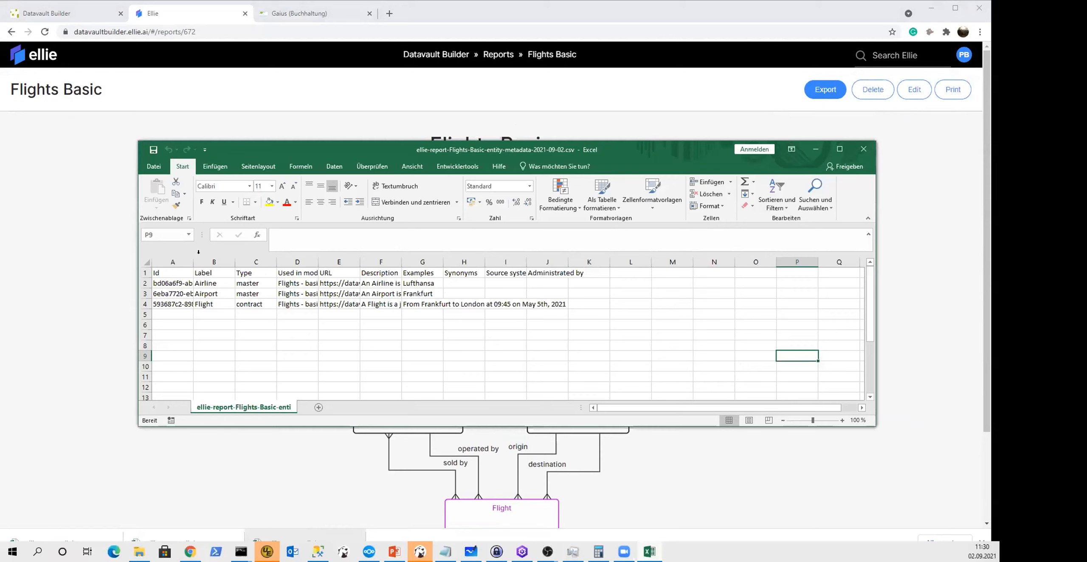
left_click(146, 262)
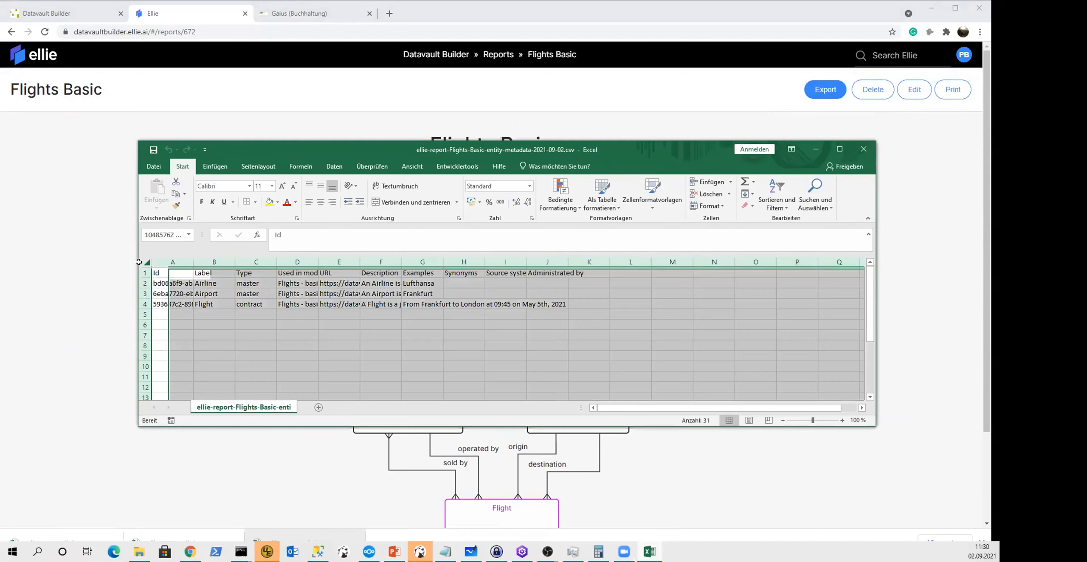
double_click(234, 261)
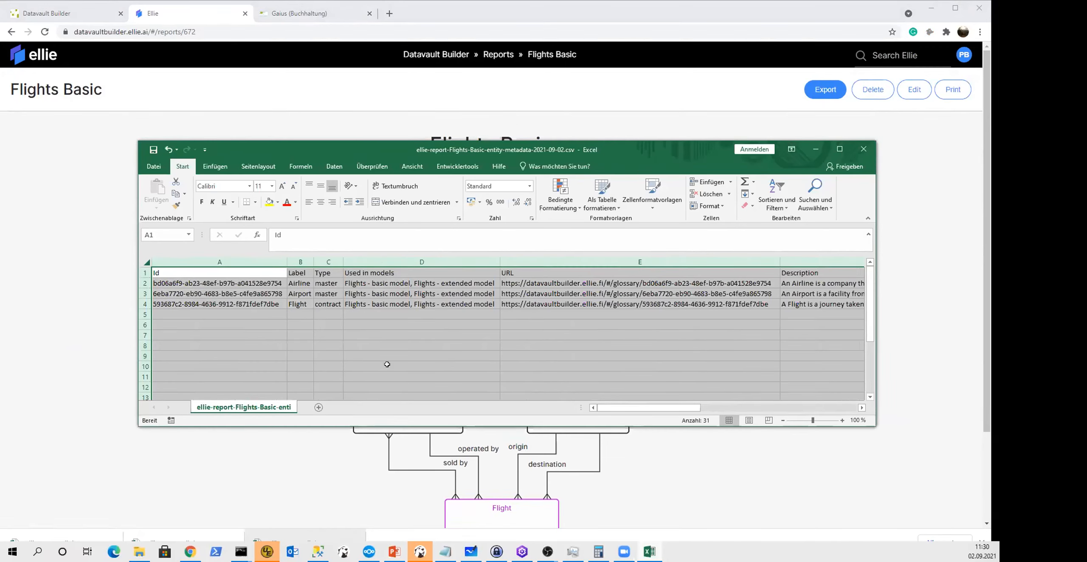
left_click_drag(654, 410, 754, 408)
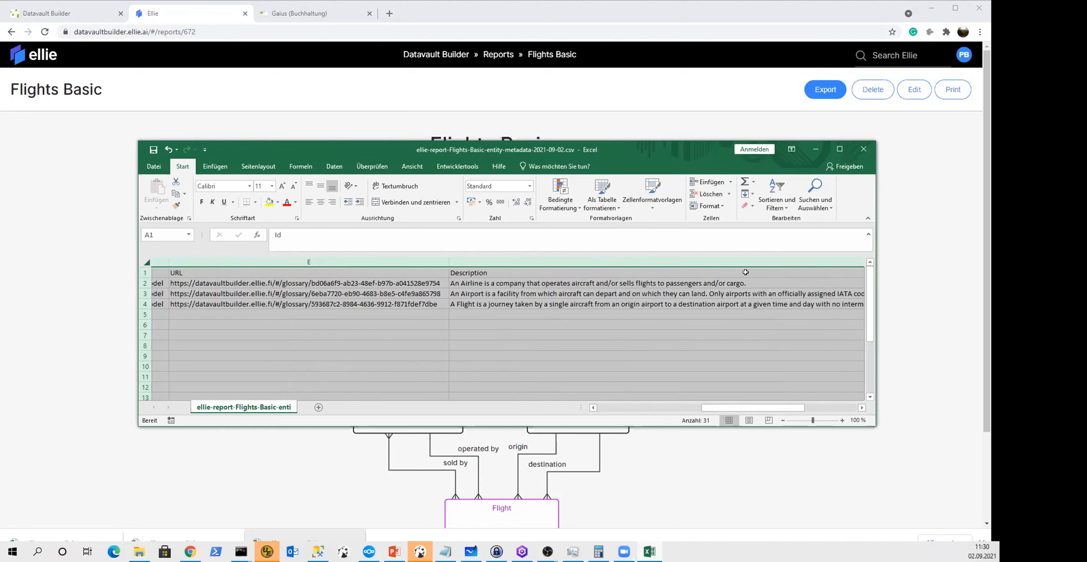
left_click(868, 152)
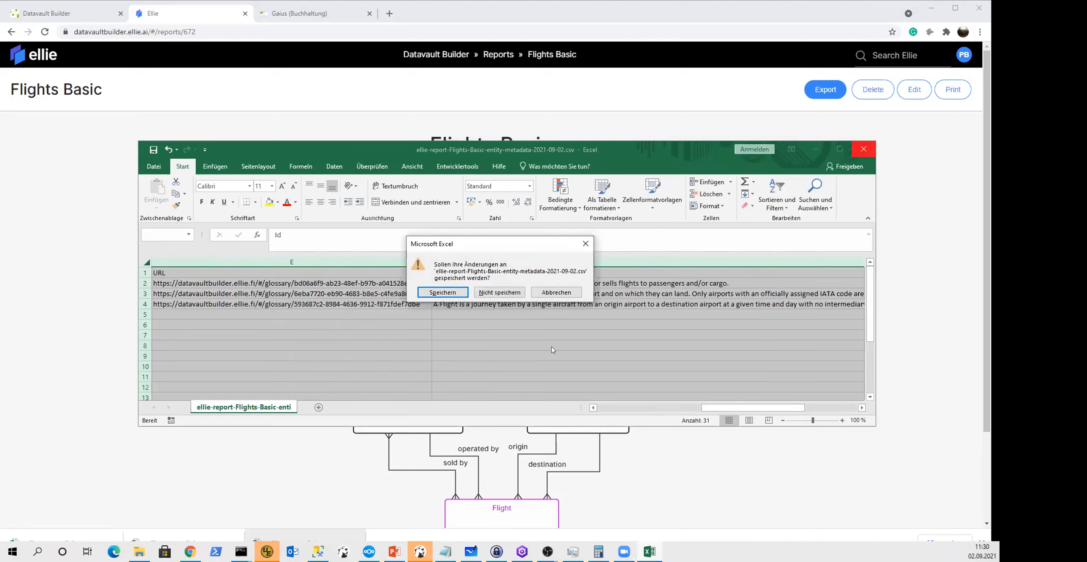
key("Return")
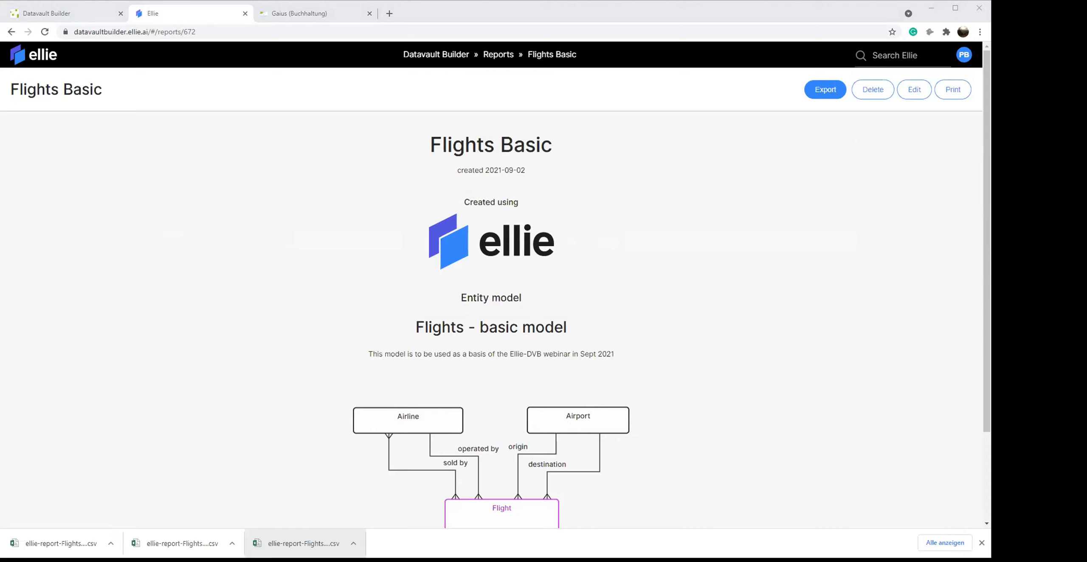
Bring up the command prompt at the Basic Backup folder and list the folder's files.
left_click_drag(989, 387, 772, 153)
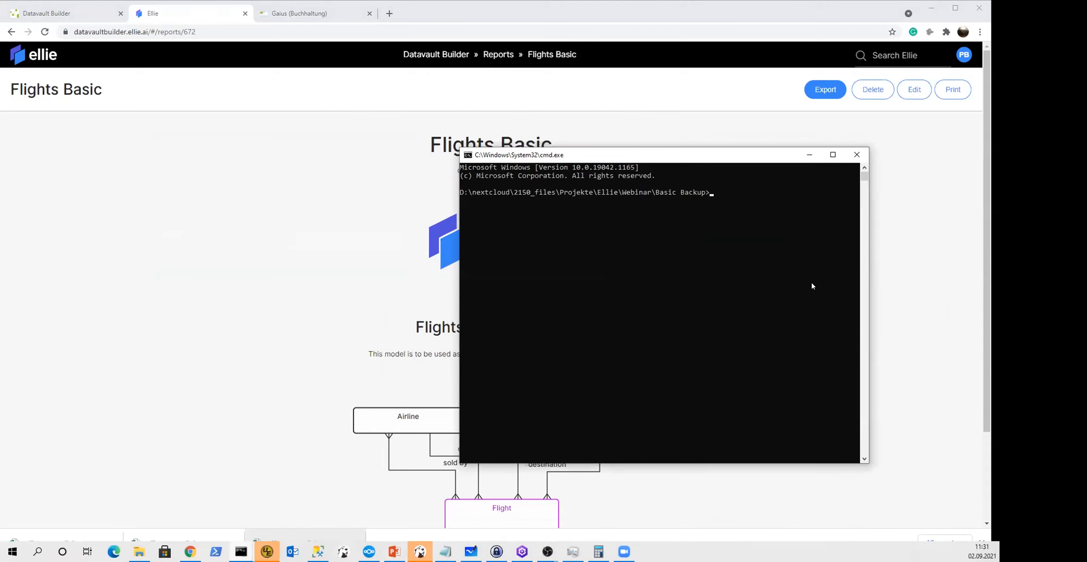
type("ls")
key("Return")
type("dir")
key("Return")
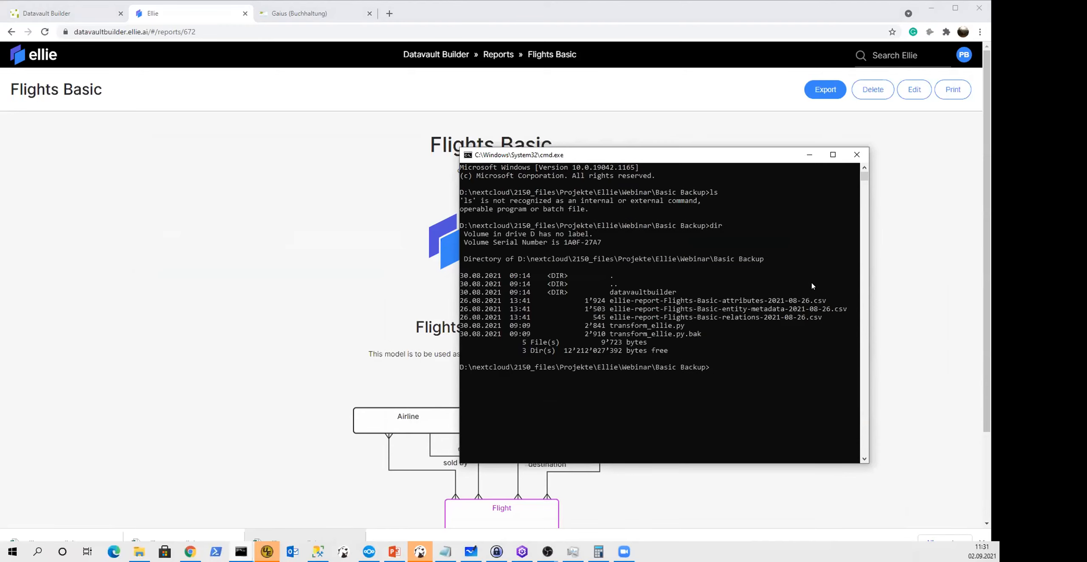
Run transform_ellie.py on the exported CSV files in the Basic Backup folder, and put the command window away.
type("tr")
key("Tab")
key("Return")
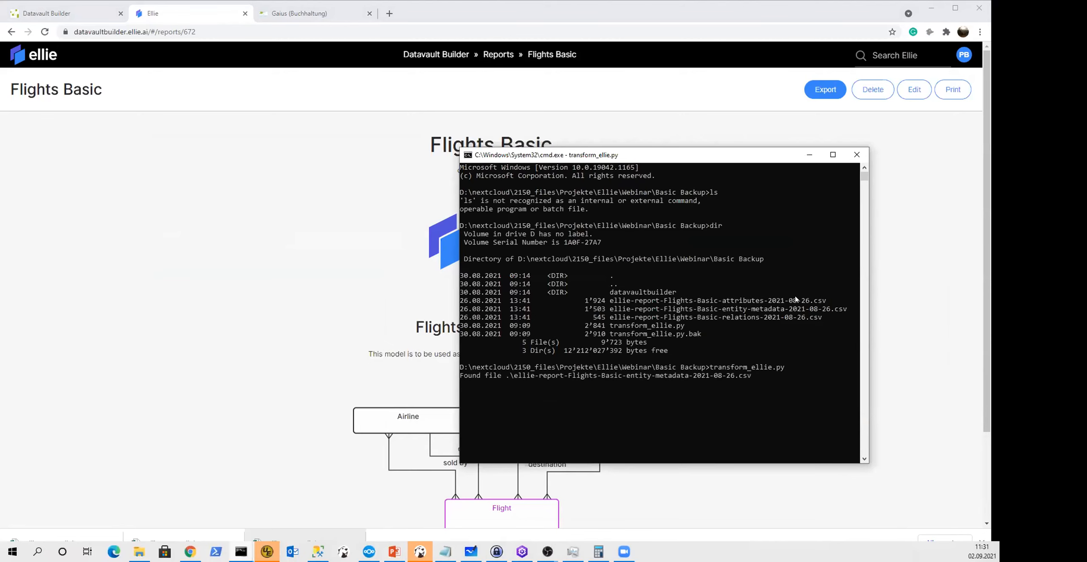
left_click_drag(487, 444, 452, 371)
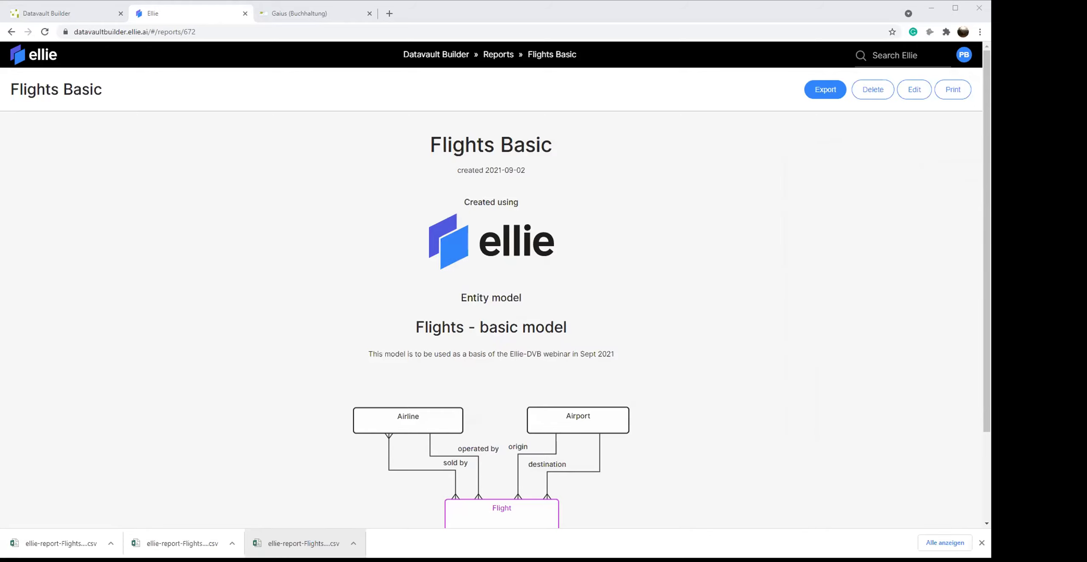
Switch to Datavault Builder and connect the datavaultbuilder folder as the environment to compare for deployment.
left_click(64, 13)
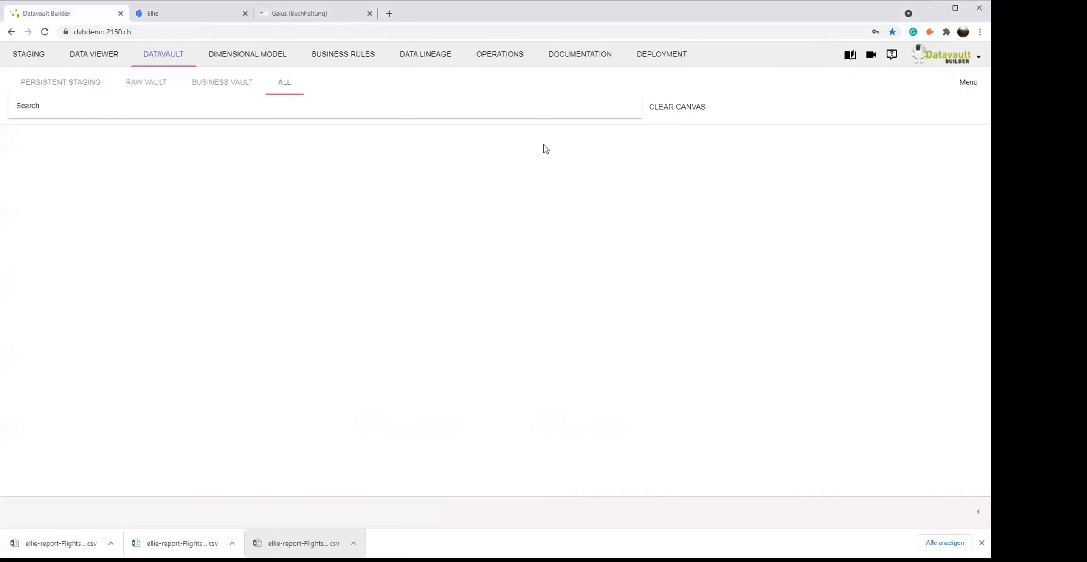
left_click(659, 59)
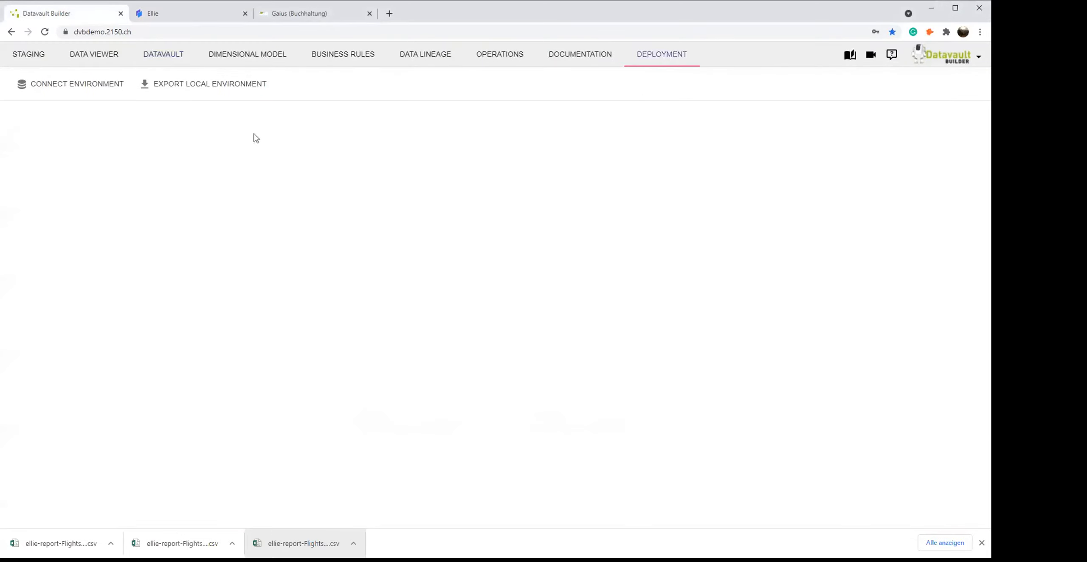
left_click(76, 87)
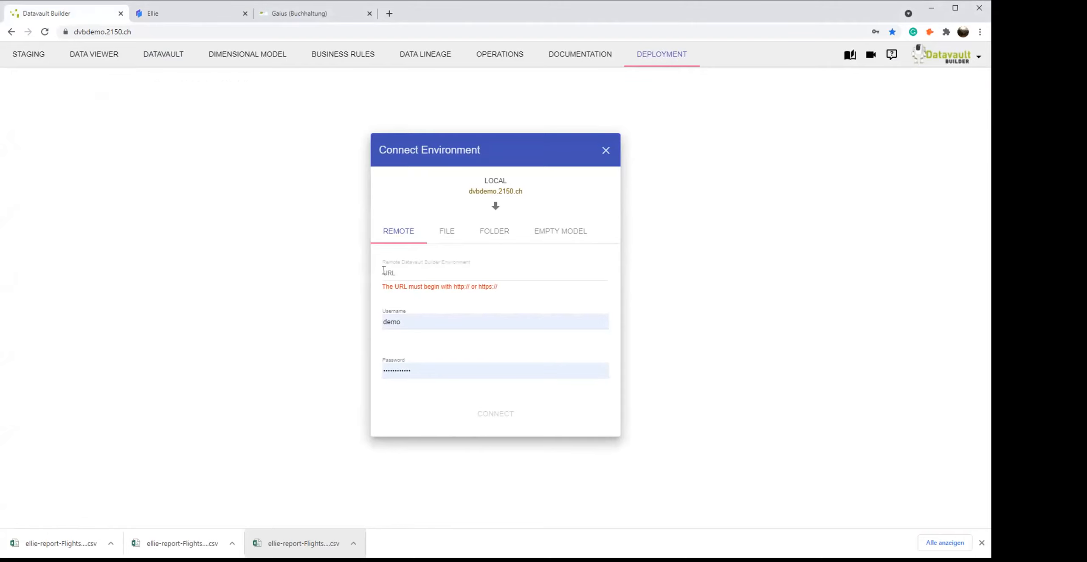
left_click(449, 240)
left_click(499, 239)
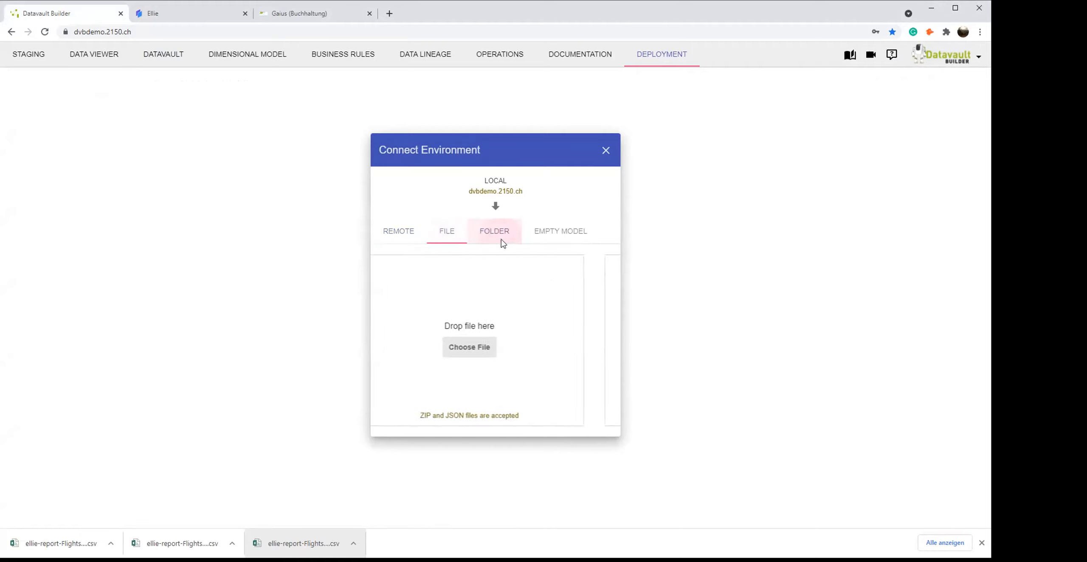
key("alt+Tab")
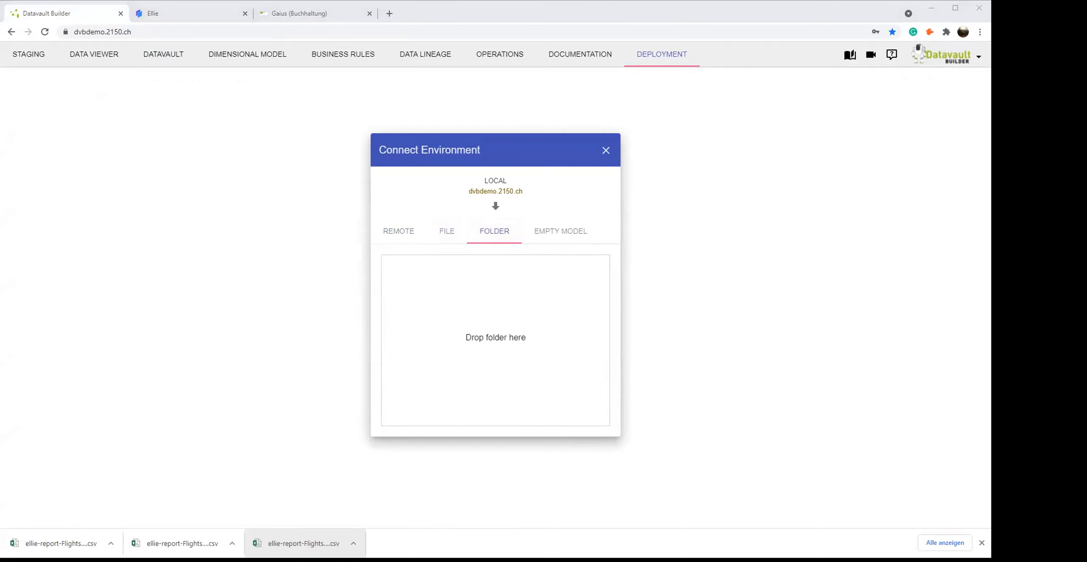
left_click_drag(989, 340, 541, 421)
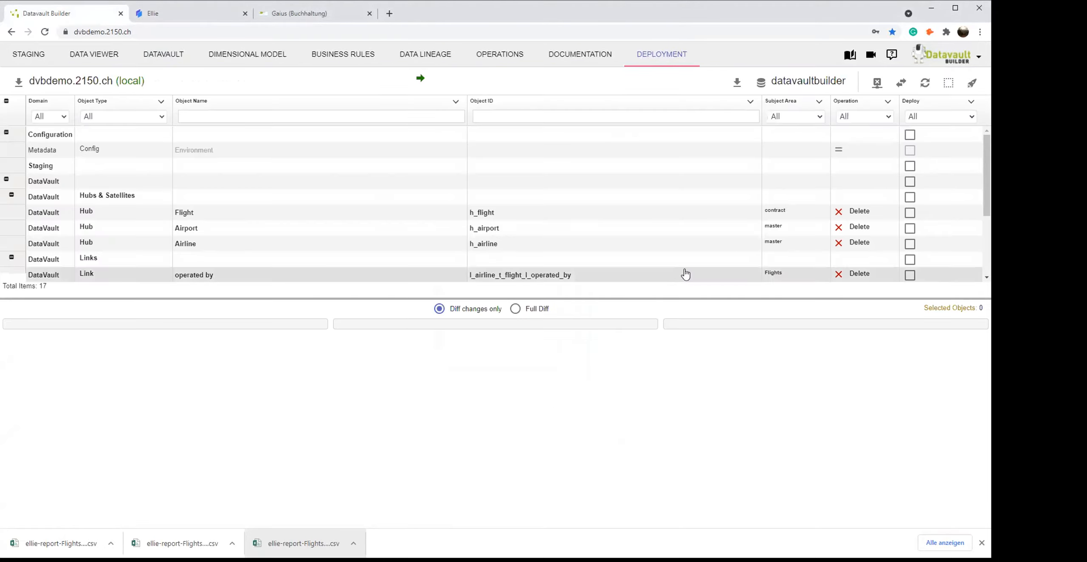
Swap the deployment direction to run from datavaultbuilder to dvbdemo.2150.ch, and display the Flight hub's differences below the object list.
left_click(901, 83)
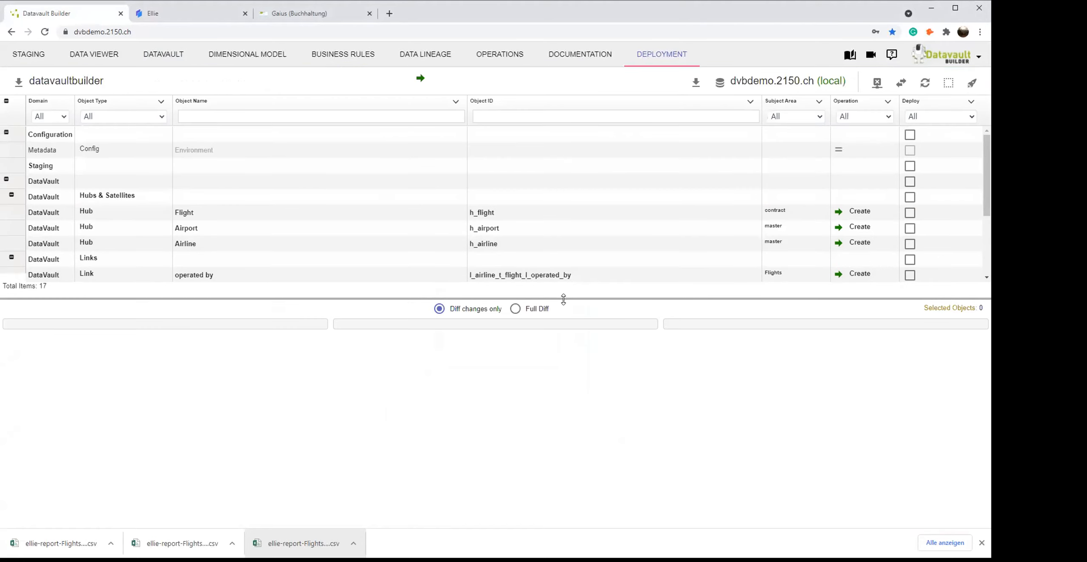
left_click_drag(563, 299, 563, 466)
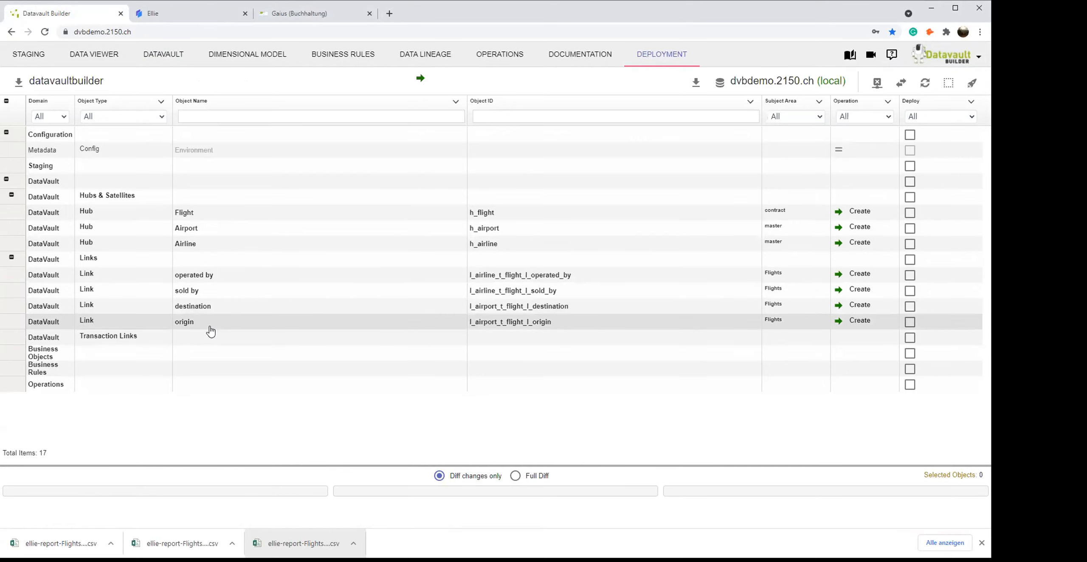
left_click(264, 215)
left_click_drag(677, 466, 687, 367)
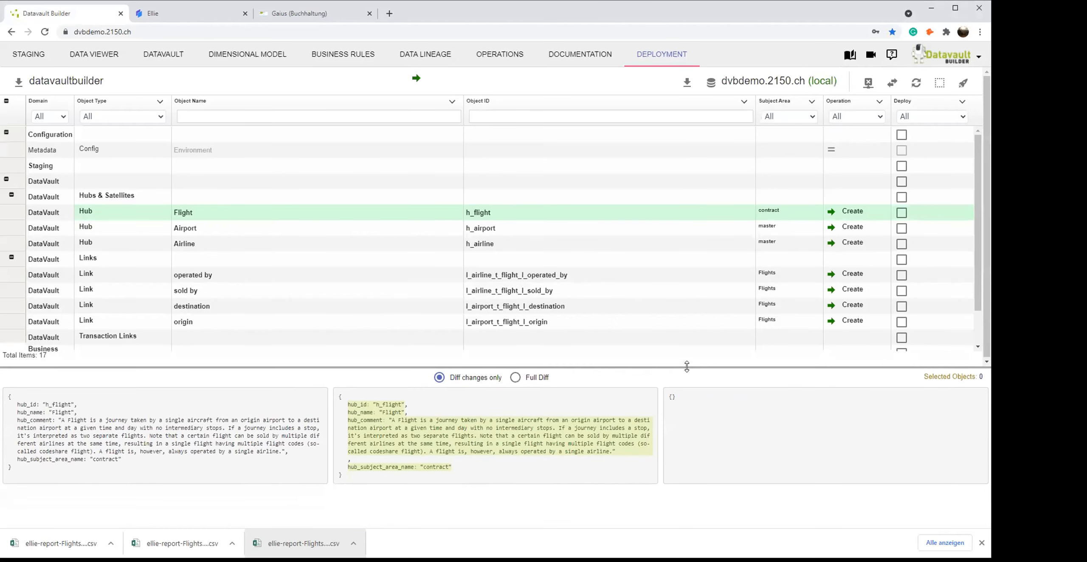
left_click(981, 543)
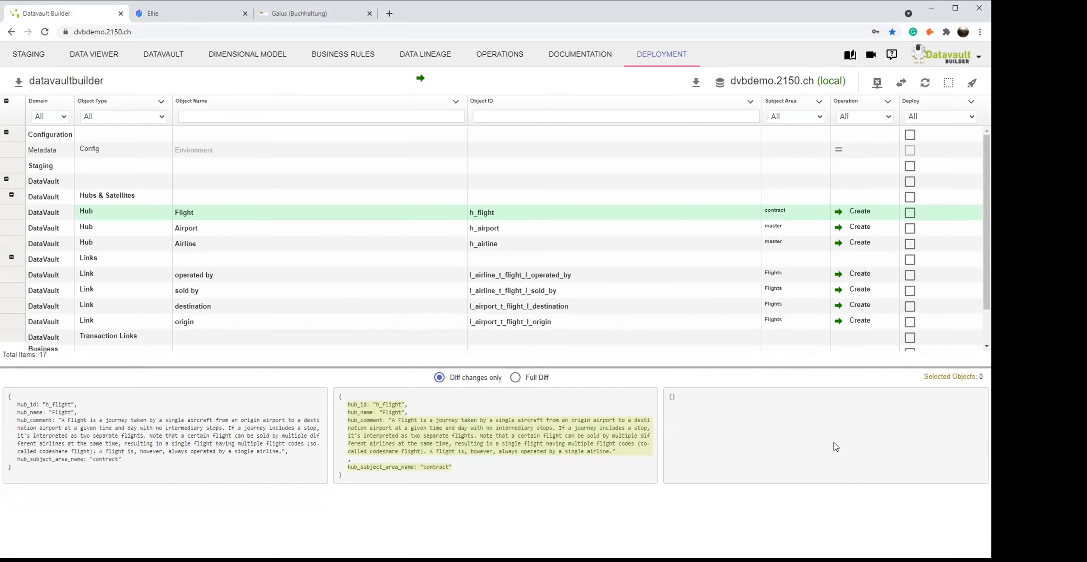
Select all deployable objects, deploy them directly to the local dvbdemo.2150.ch environment, and close the completion dialog.
left_click(949, 82)
left_click(907, 107)
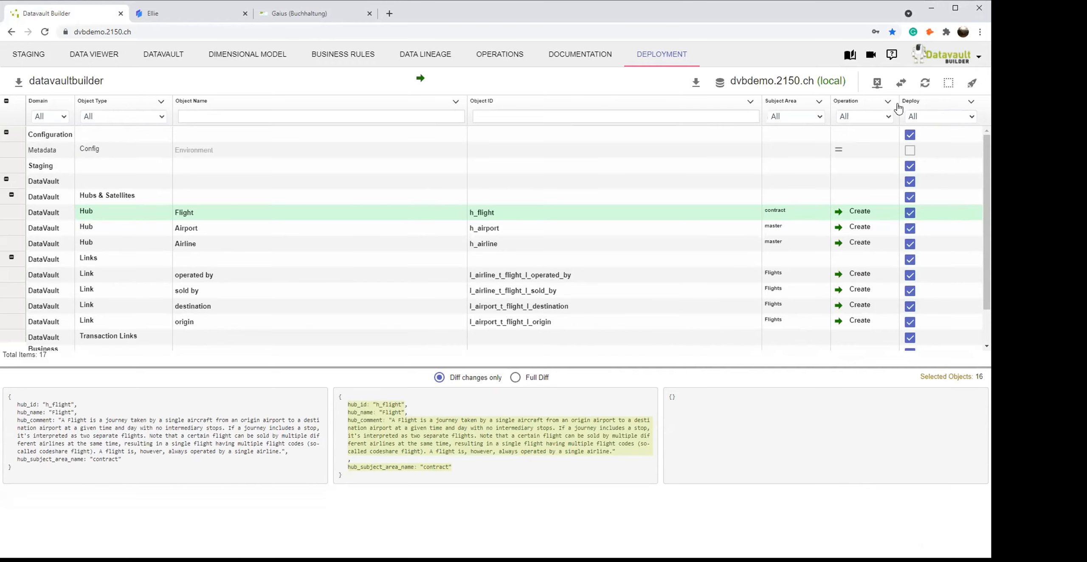
left_click(972, 83)
left_click(623, 358)
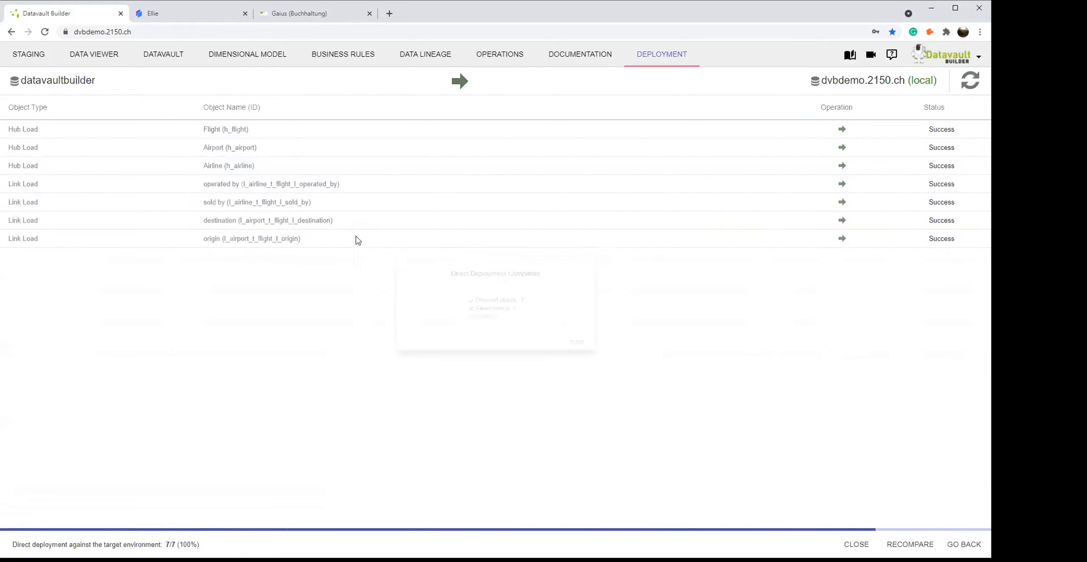
left_click(626, 363)
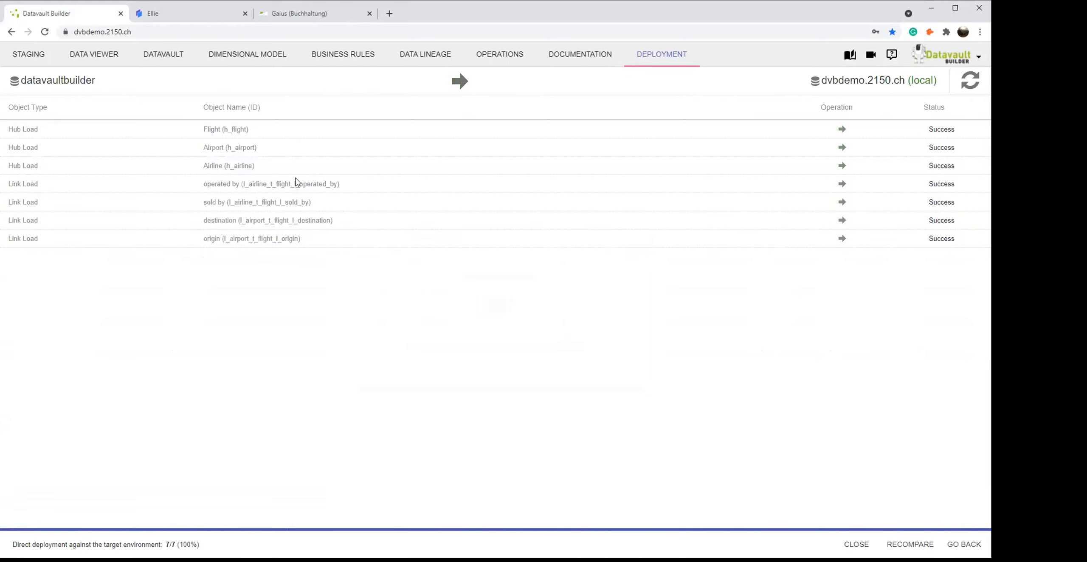
Open the data vault model for the Flight hub and arrange the Airport, Airline and Flight hubs on the canvas.
left_click(166, 55)
left_click(297, 114)
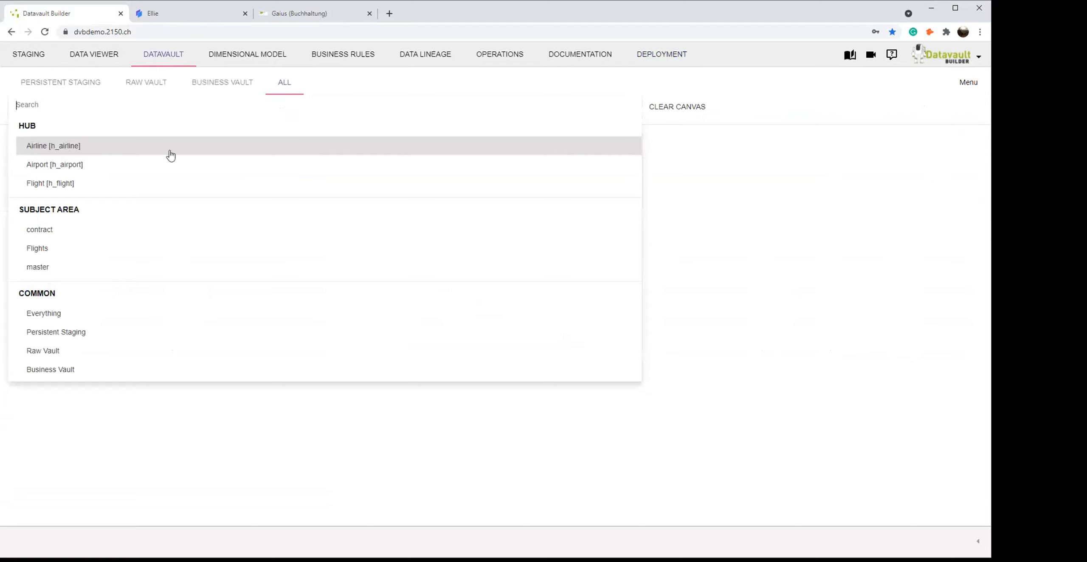
left_click(126, 181)
left_click_drag(530, 391, 408, 323)
left_click_drag(498, 374, 653, 307)
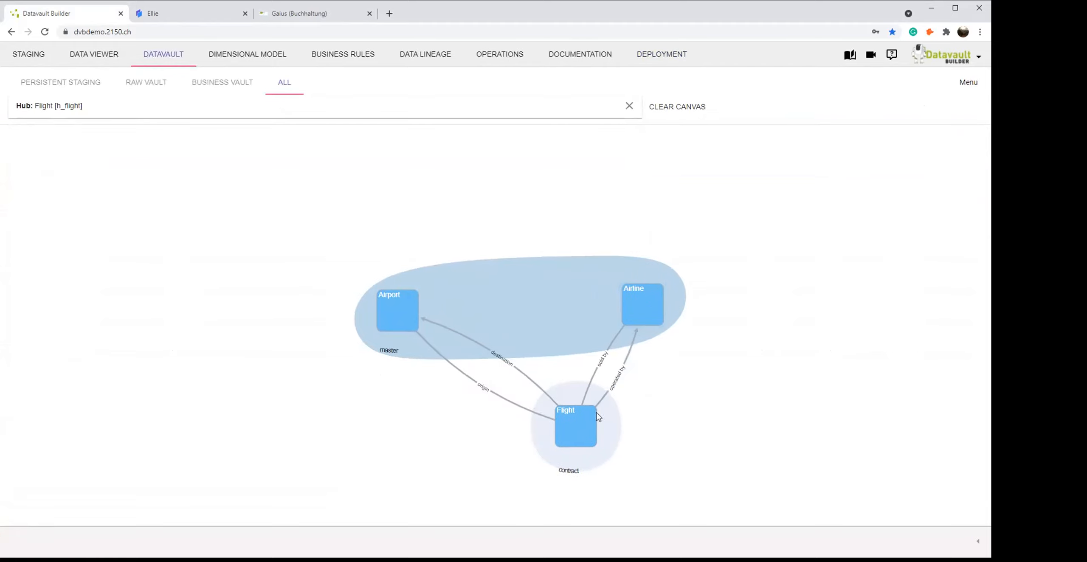
left_click_drag(600, 418, 420, 446)
left_click(297, 329)
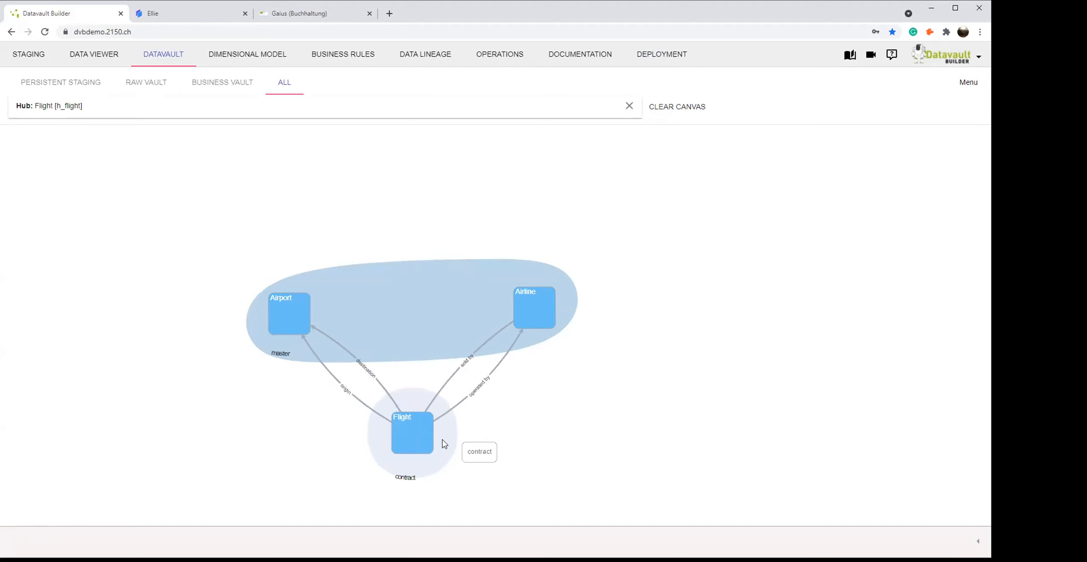
Start a new staging source and name the source system Flights.
left_click(36, 63)
left_click(694, 91)
left_click(373, 238)
type("Flights")
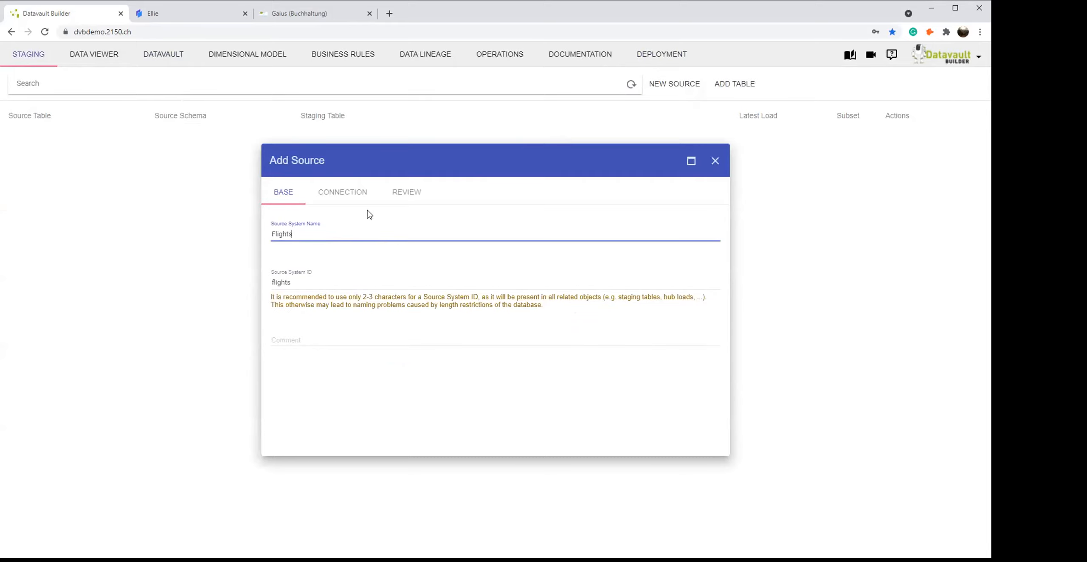
Configure the source connection as CSV Files with directory path /files, test it, and create the source.
left_click(342, 191)
left_click(346, 226)
type("csv")
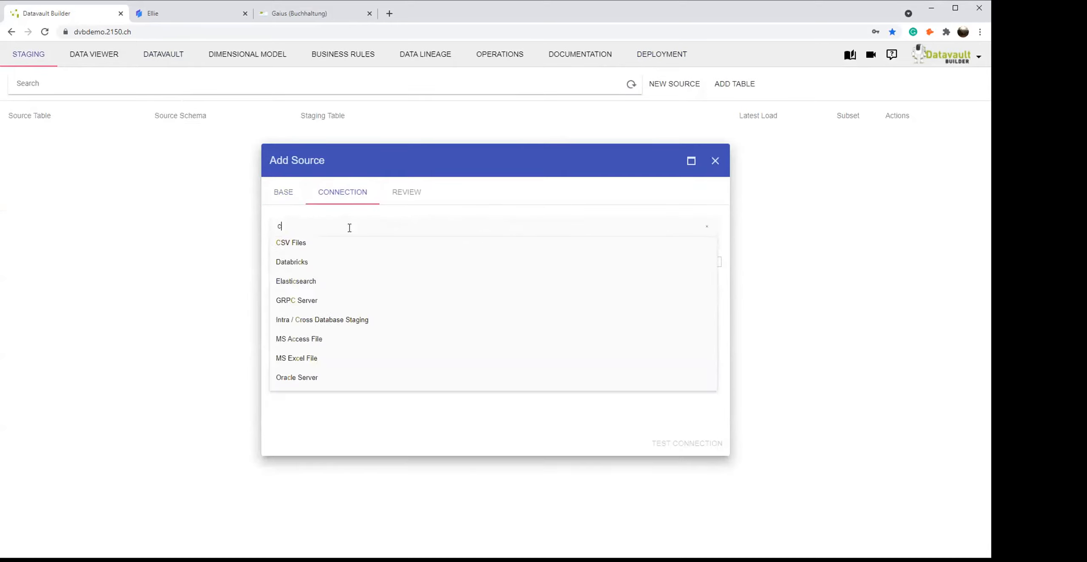
left_click(334, 244)
left_click(315, 279)
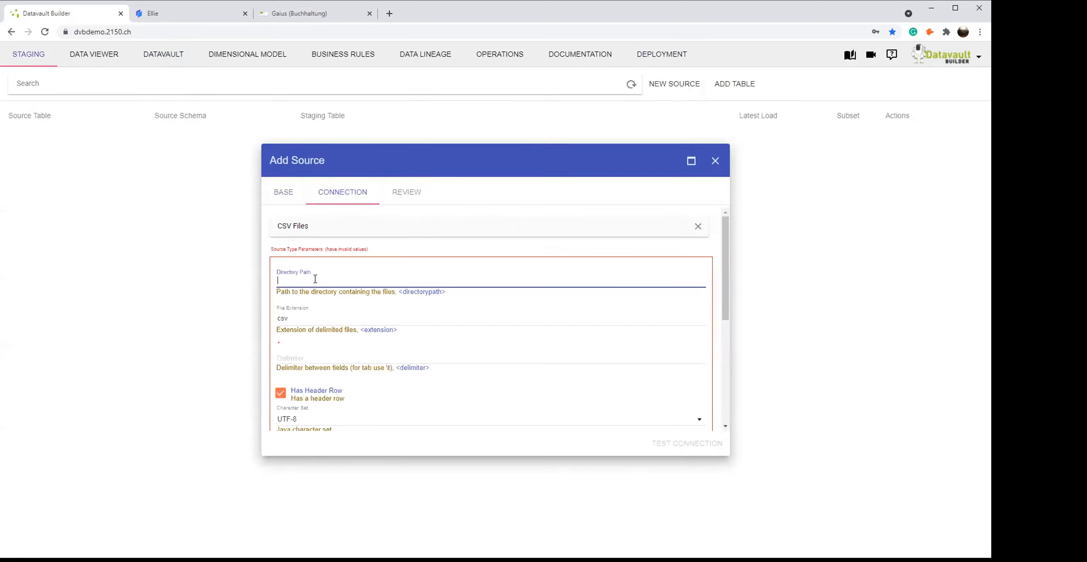
type("/files")
key("Tab")
key("Tab")
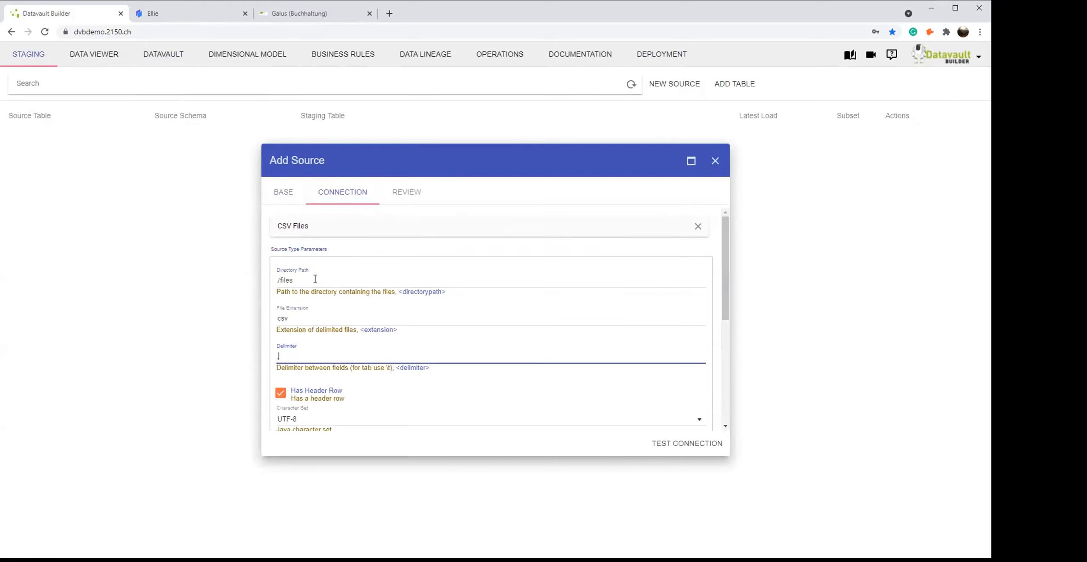
left_click(656, 445)
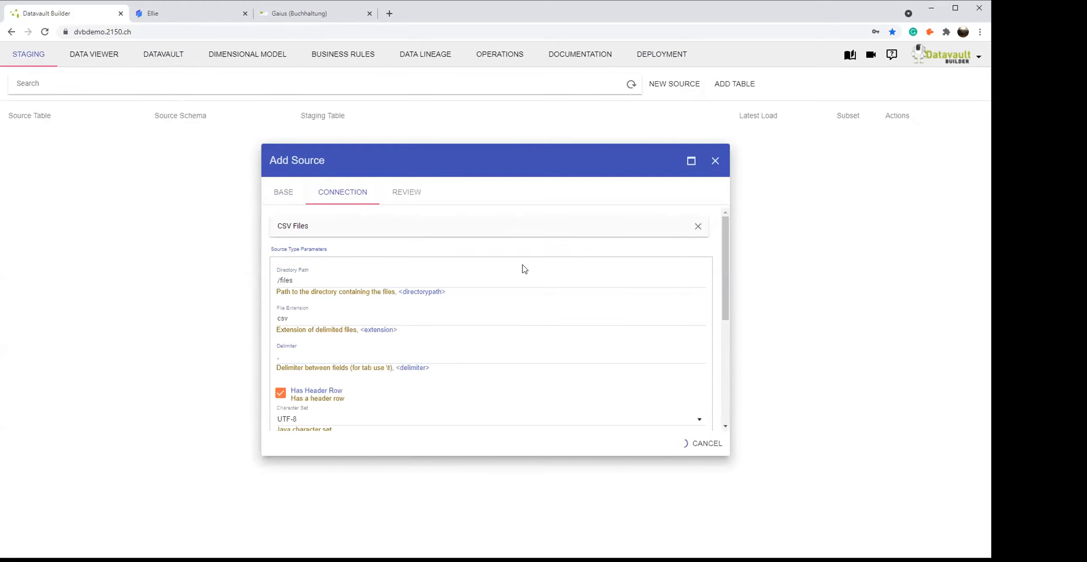
left_click(406, 200)
left_click(680, 446)
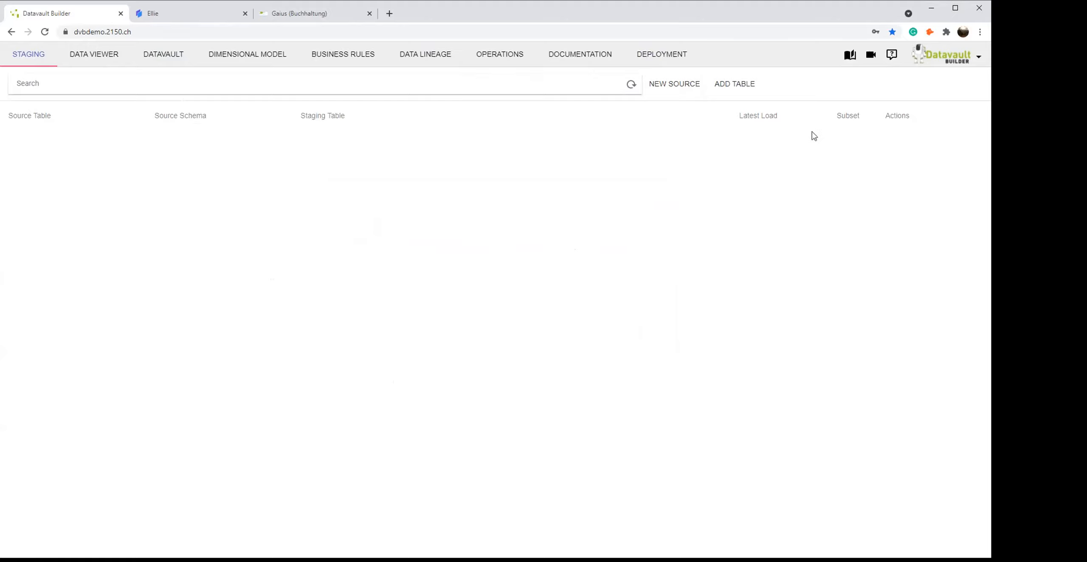
left_click(922, 142)
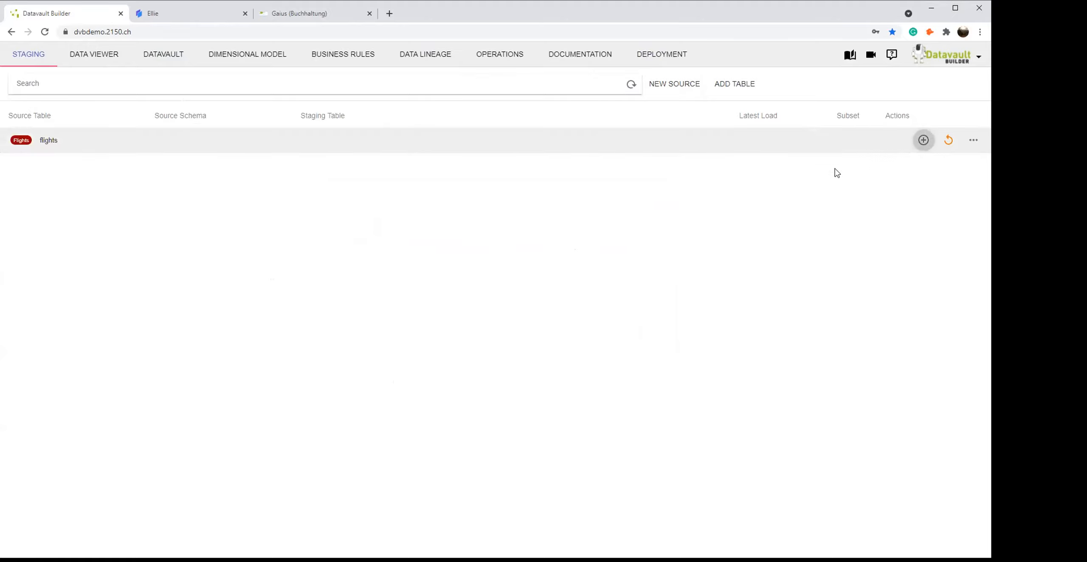
left_click(524, 219)
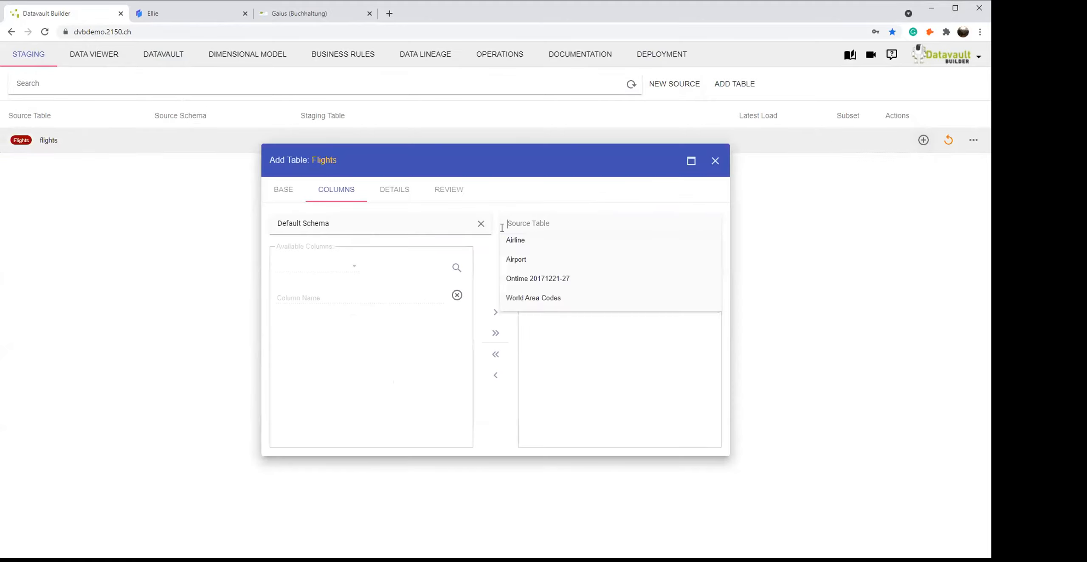
left_click(554, 280)
left_click(496, 334)
left_click(456, 199)
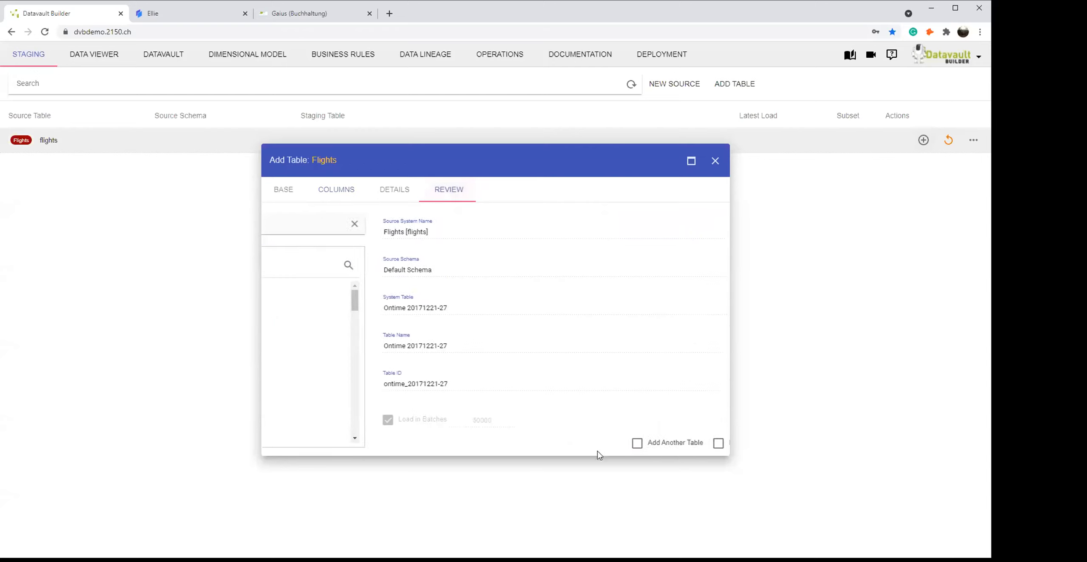
left_click(638, 445)
left_click(705, 443)
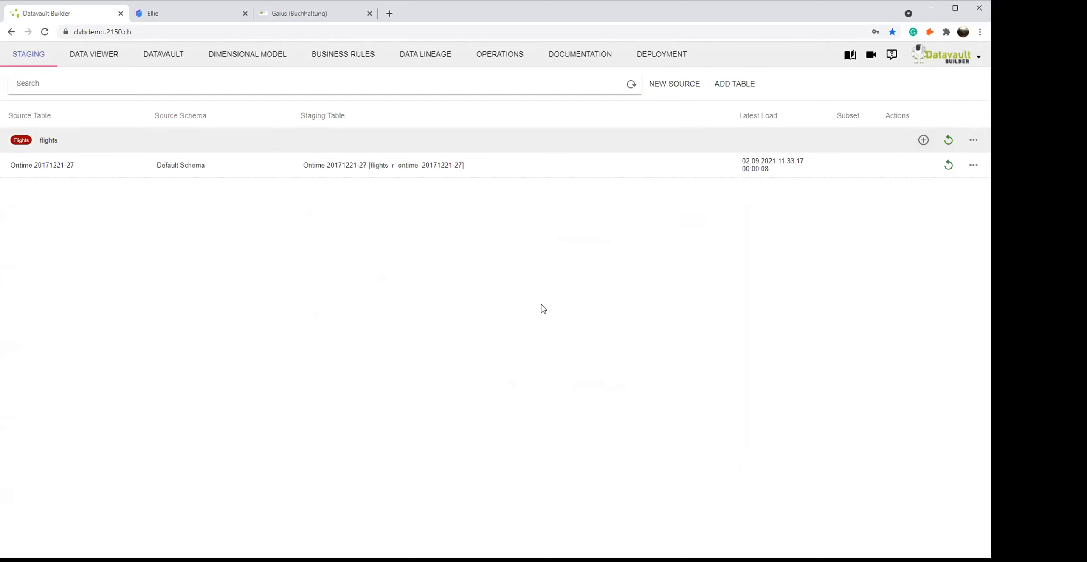
left_click(455, 165)
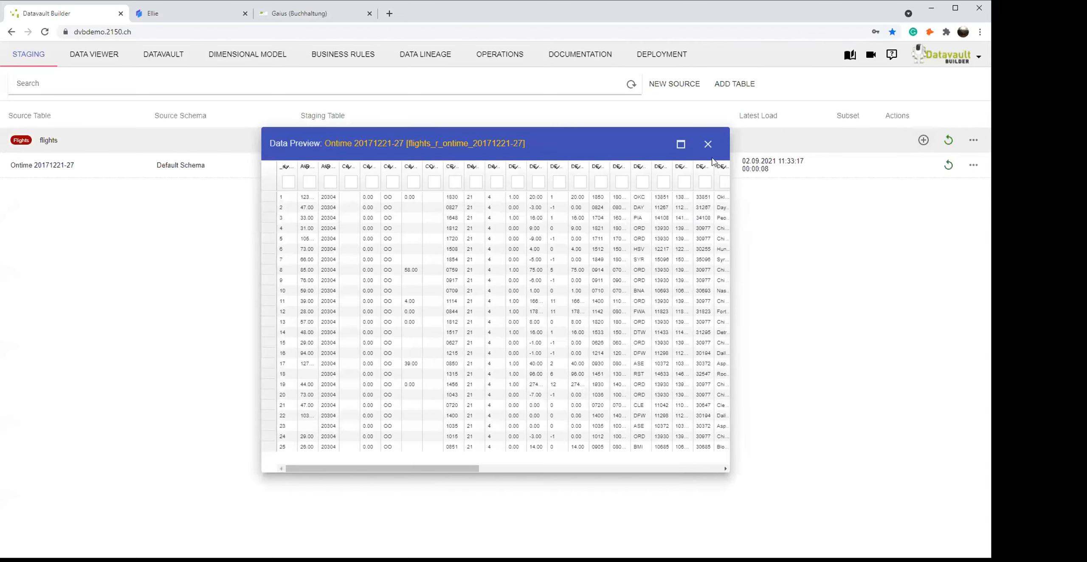
left_click(708, 144)
left_click(164, 57)
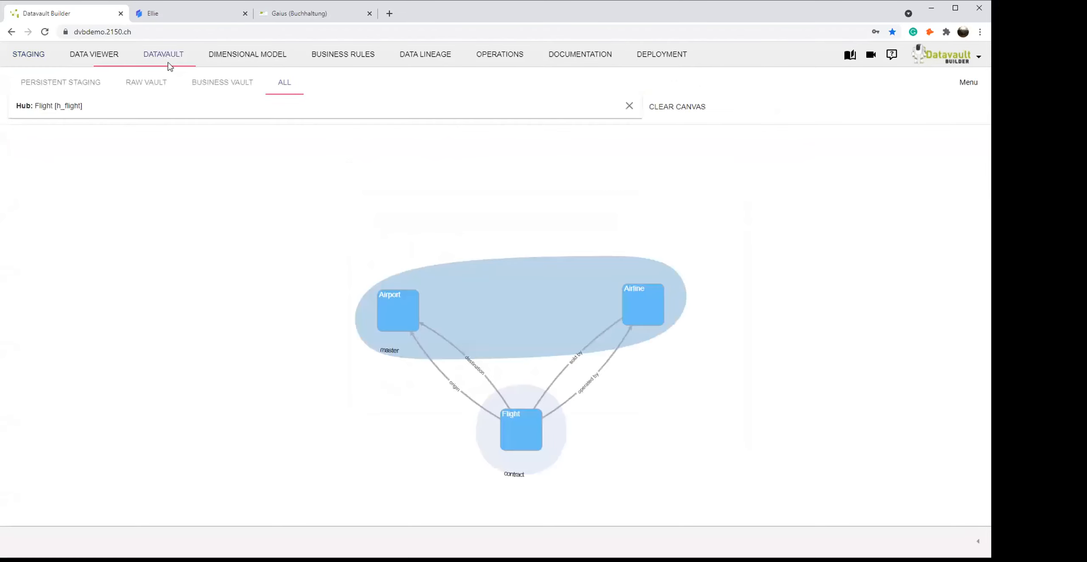
right_click(528, 442)
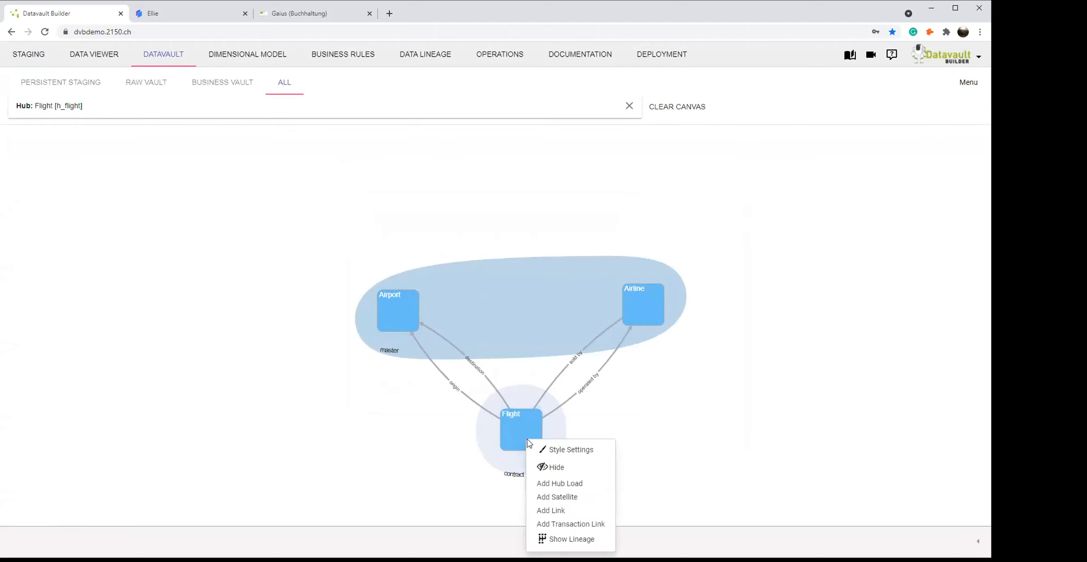
left_click(578, 486)
left_click(384, 227)
left_click(372, 242)
left_click(563, 223)
left_click(566, 241)
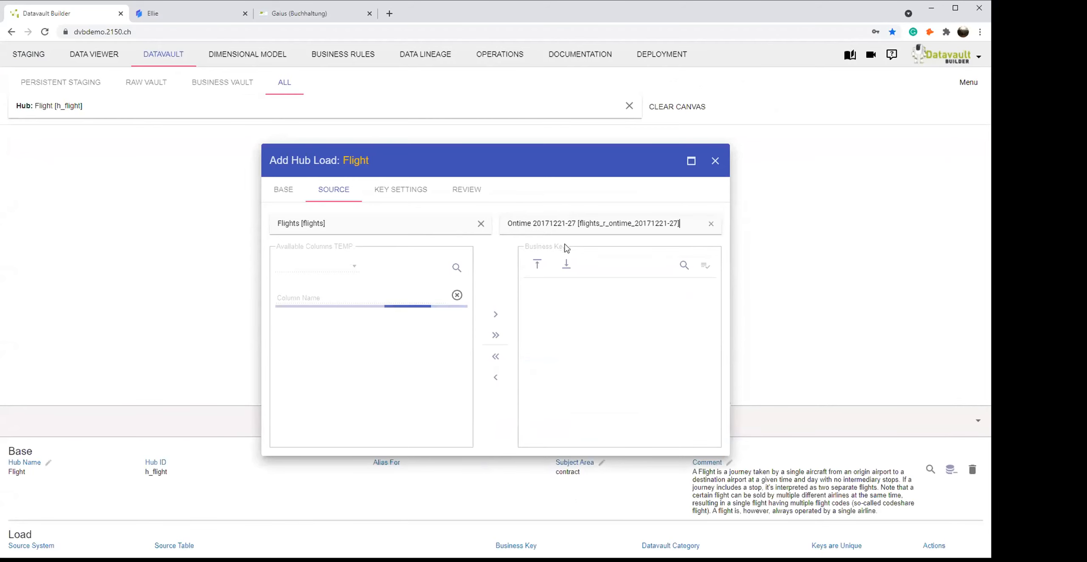
Add the FL_NUM and FL_DATE columns to the hub load's business key.
left_click(367, 294)
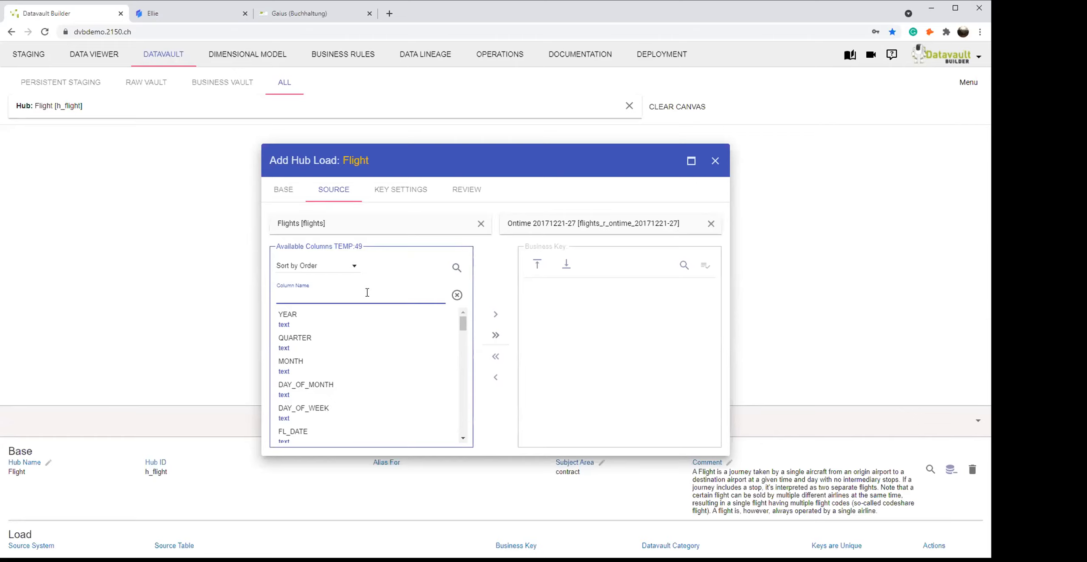
type("num")
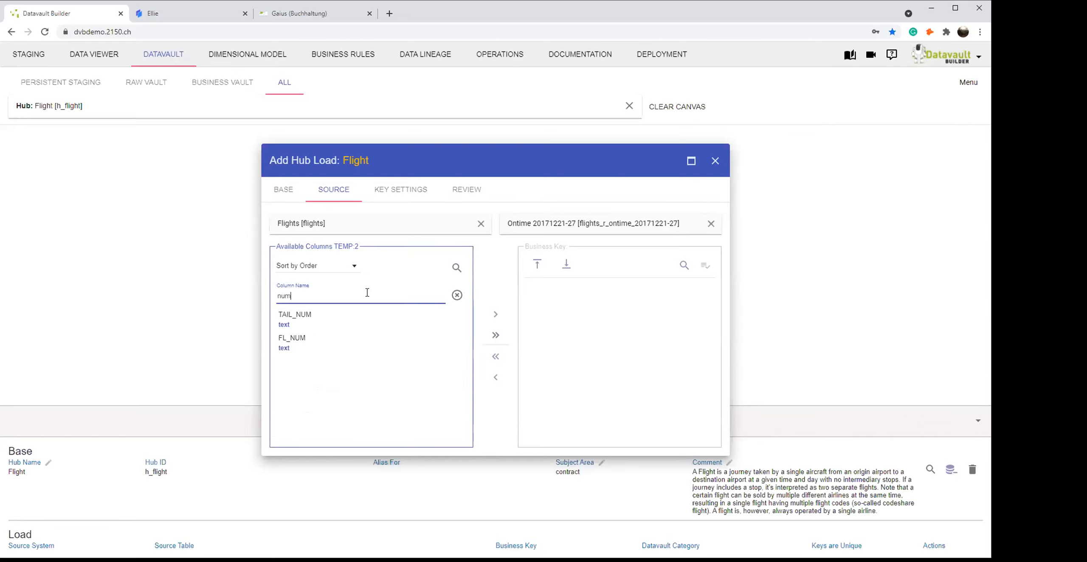
double_click(335, 344)
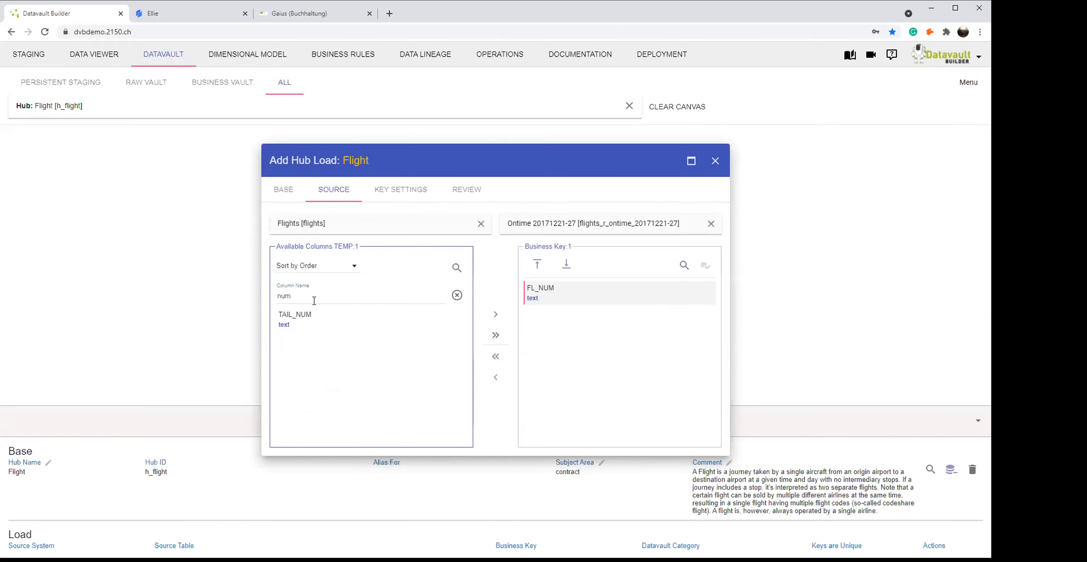
type("date")
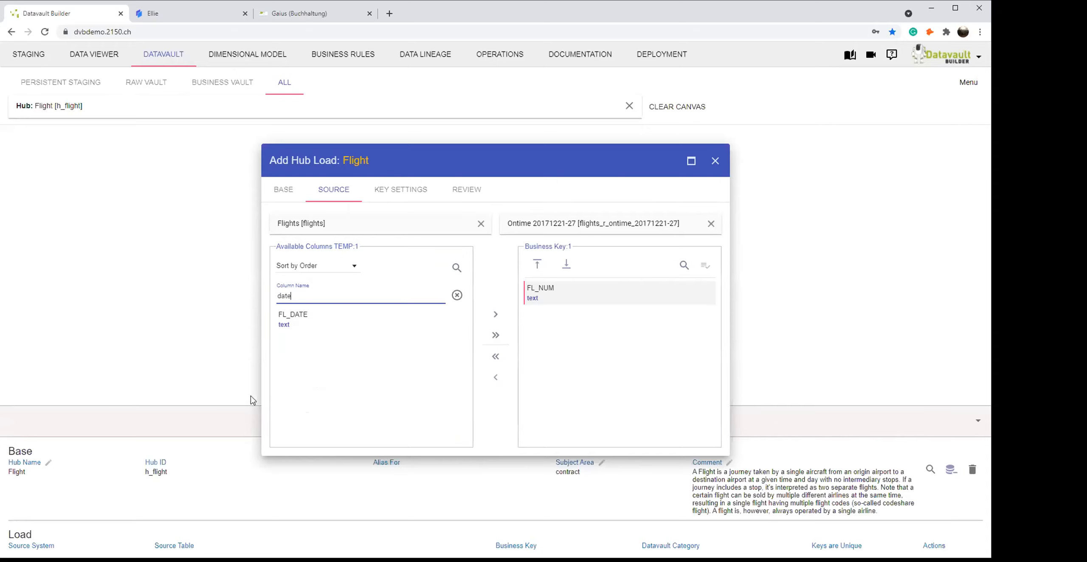
double_click(344, 331)
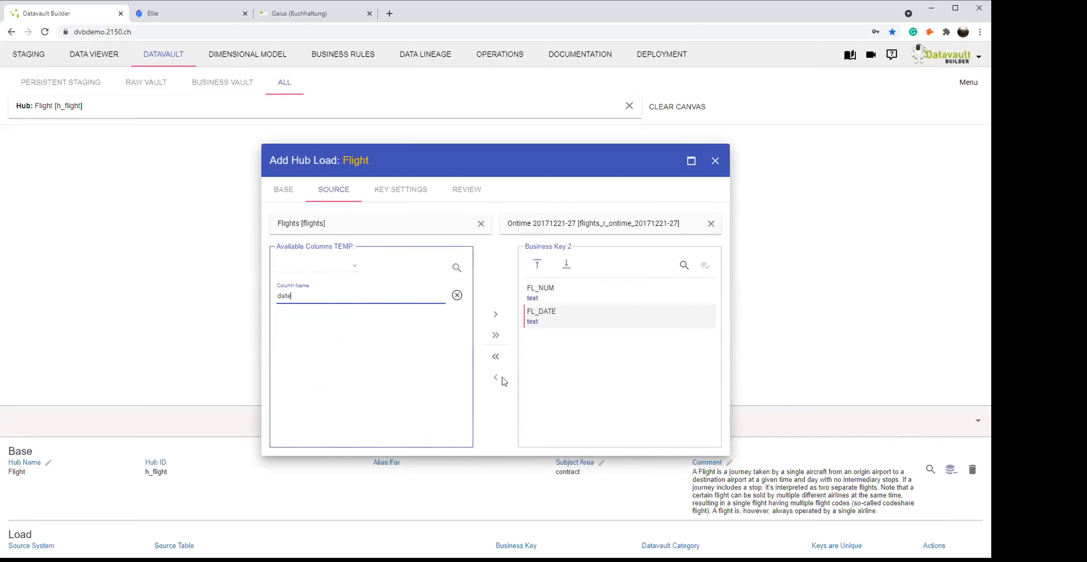
Check the FL_NUM and FL_DATE key for duplicates, examining the first duplicate group's carriers in the enlarged preview.
left_click(706, 266)
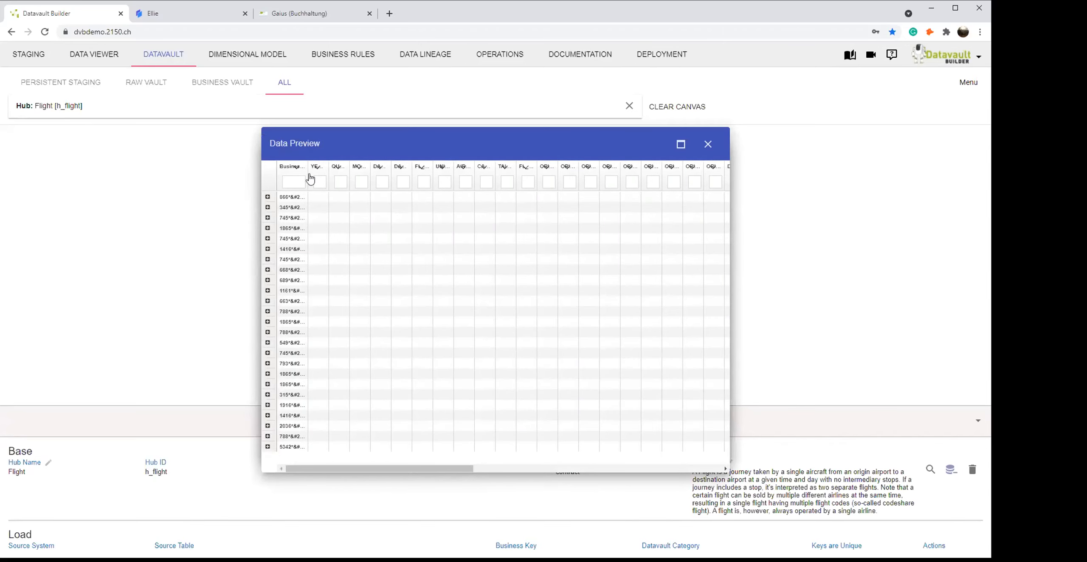
left_click_drag(309, 170, 444, 180)
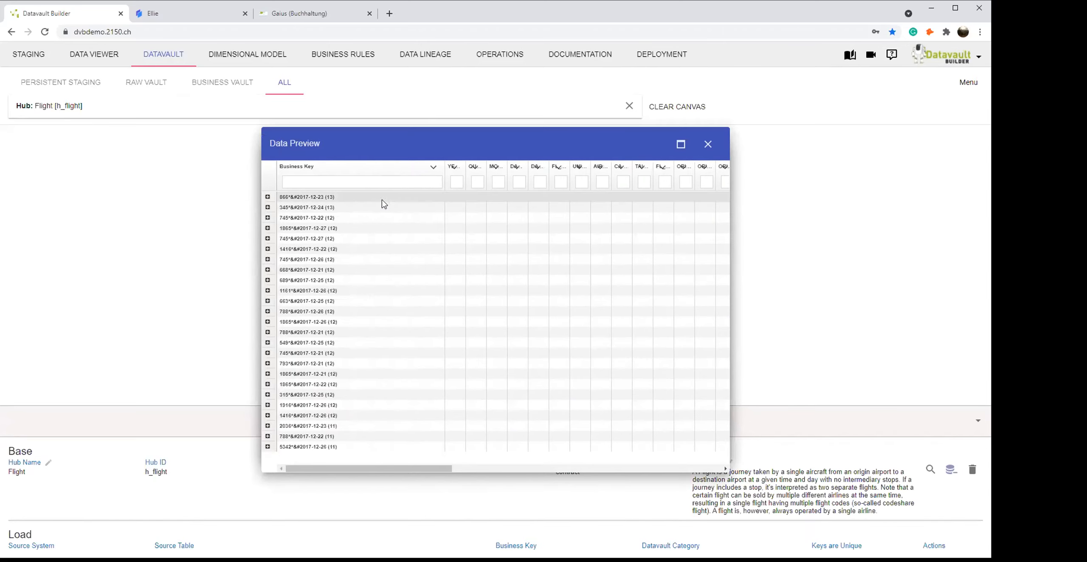
left_click(267, 197)
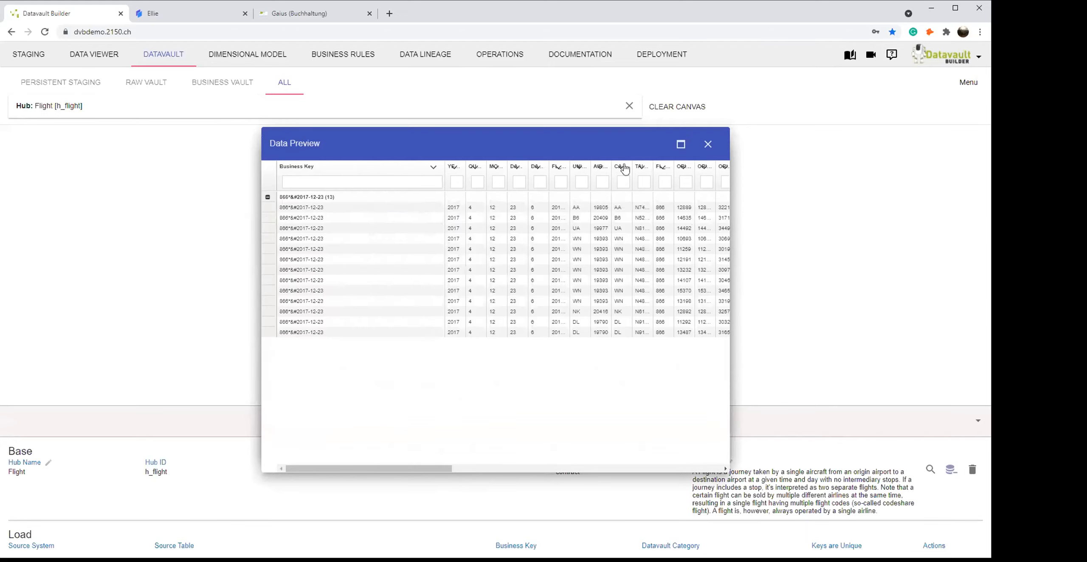
left_click(680, 145)
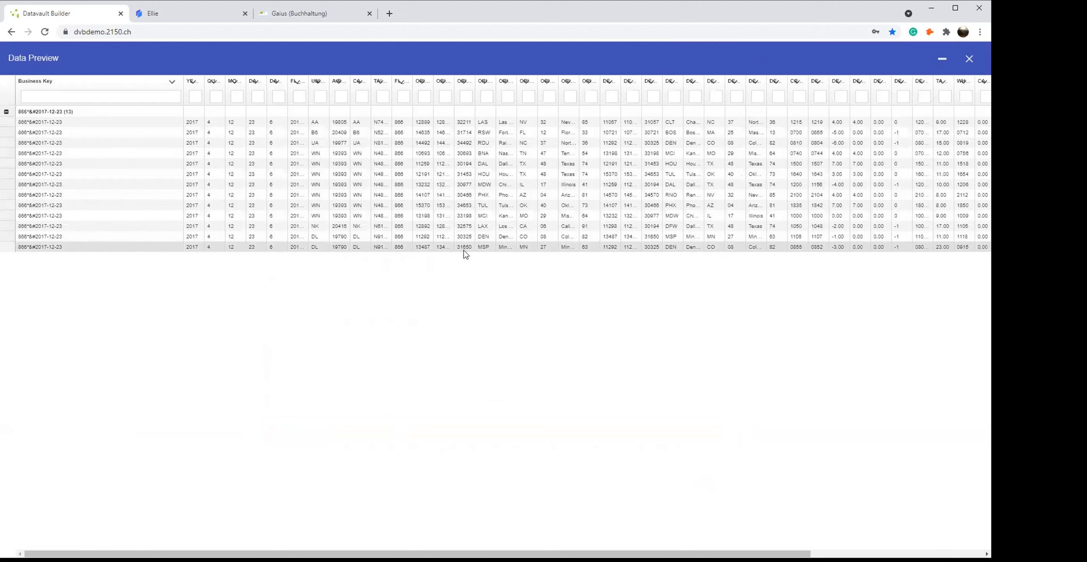
left_click_drag(371, 85, 477, 85)
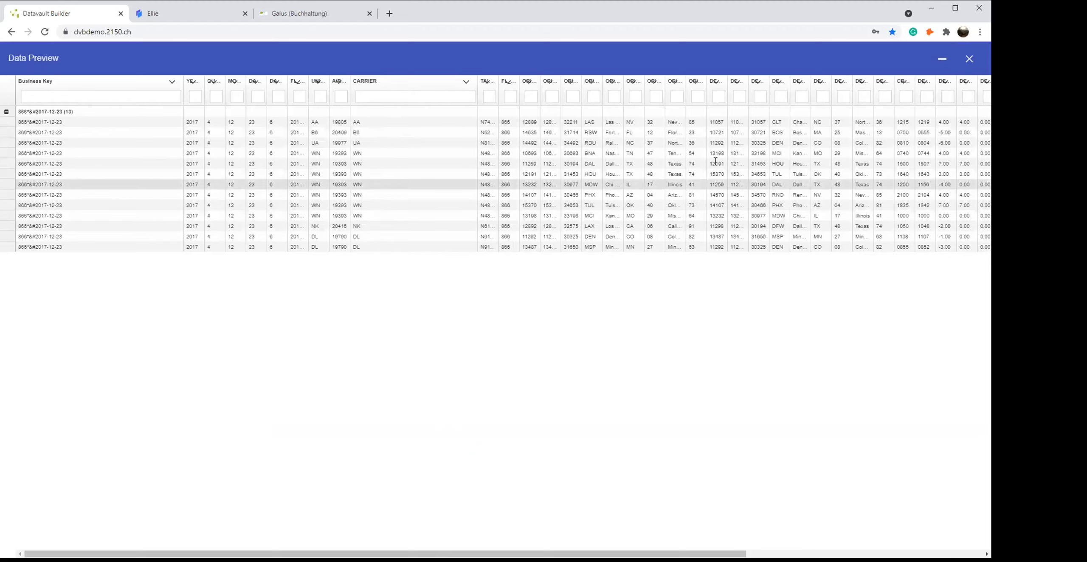
left_click(969, 58)
Add the UNIQUE_CARRIER column to the Flight hub load's business key.
double_click(281, 296)
type("uni")
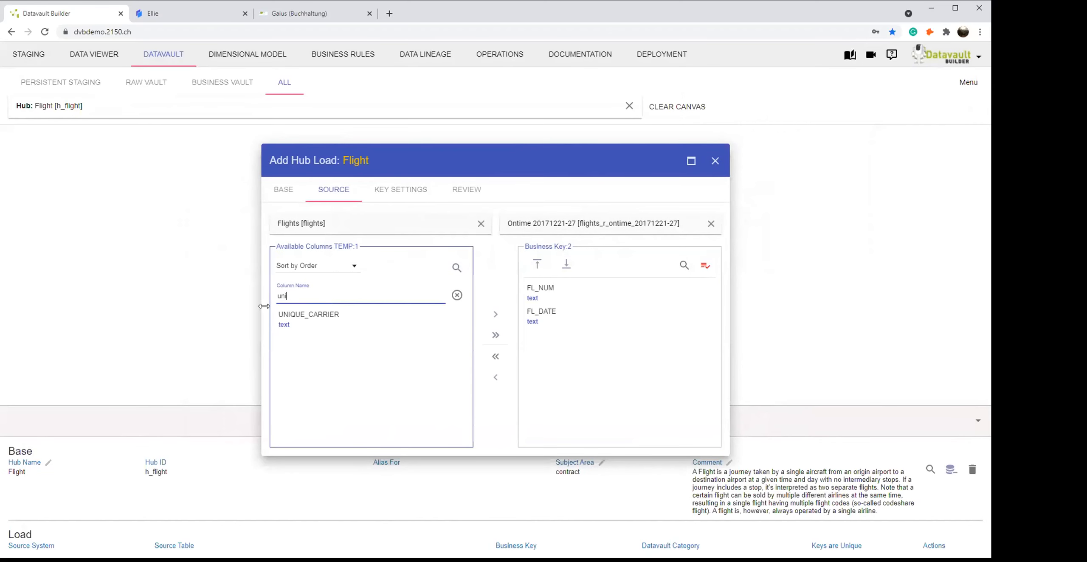
double_click(327, 323)
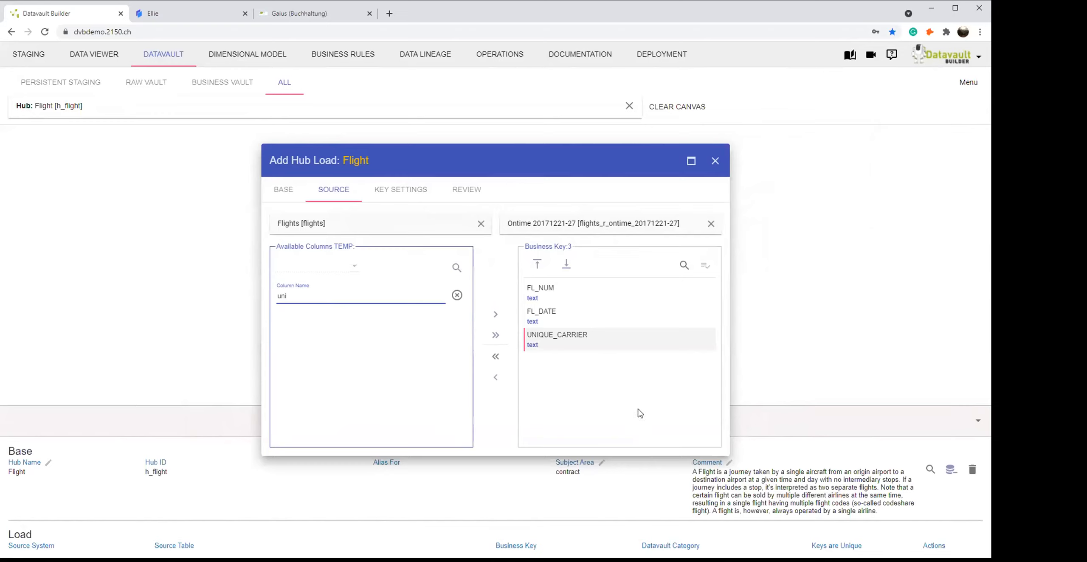
Recheck the business key including the carrier for duplicates, and examine the first group's origin city and state columns.
left_click(705, 270)
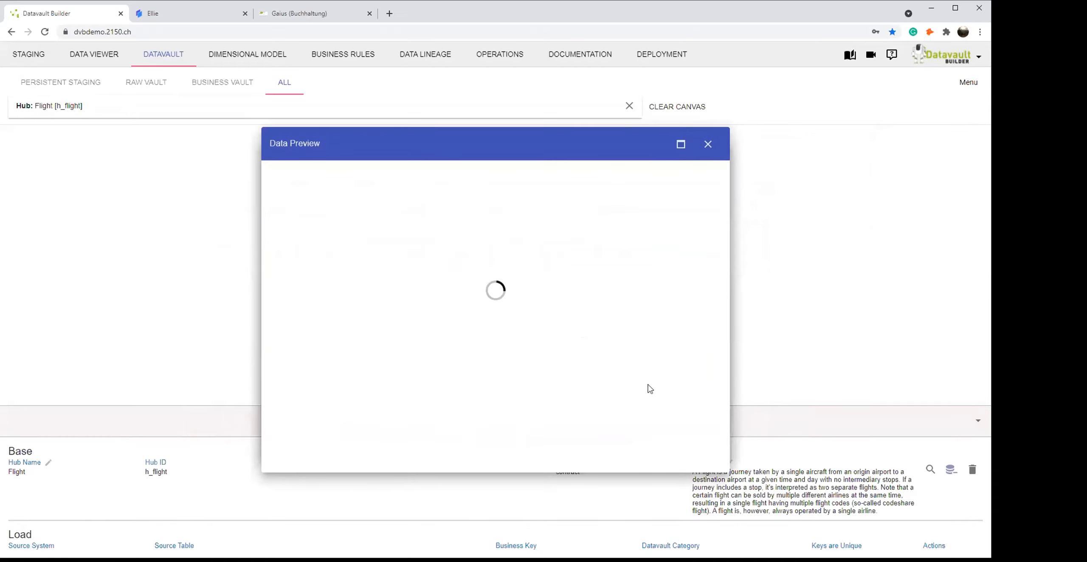
left_click(681, 144)
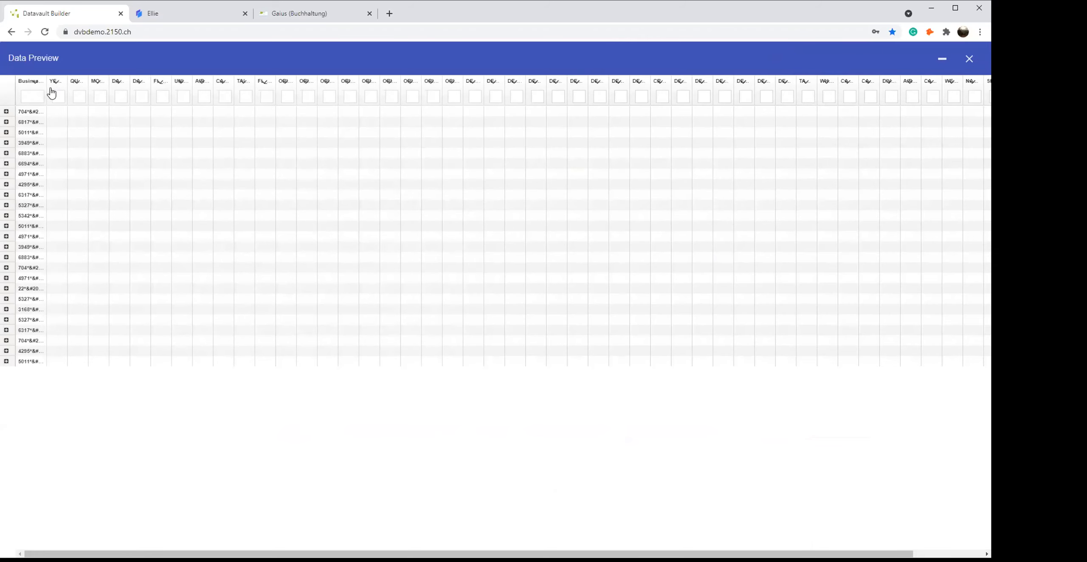
left_click_drag(46, 87, 155, 87)
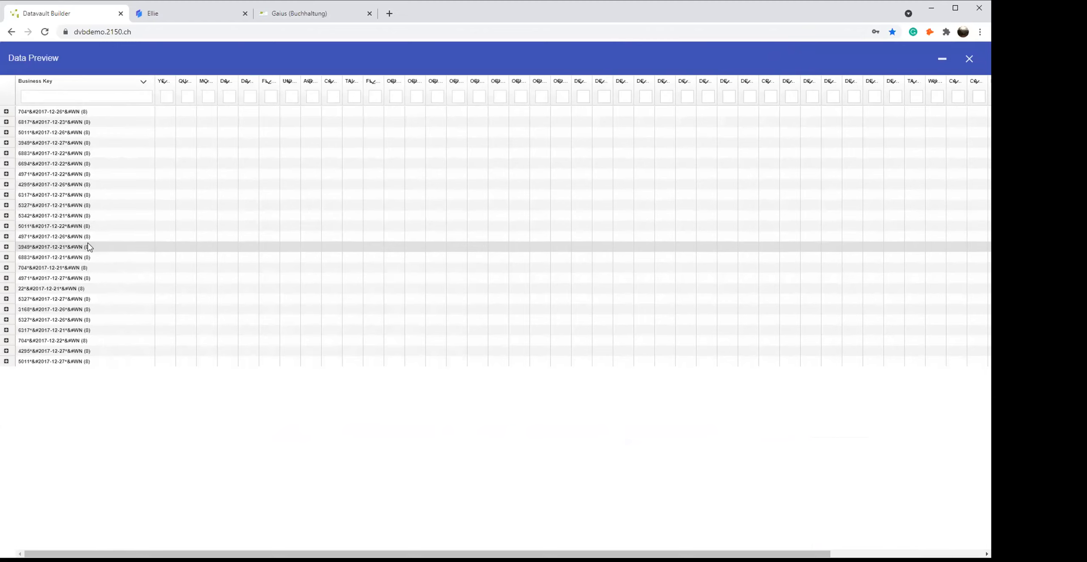
left_click(6, 112)
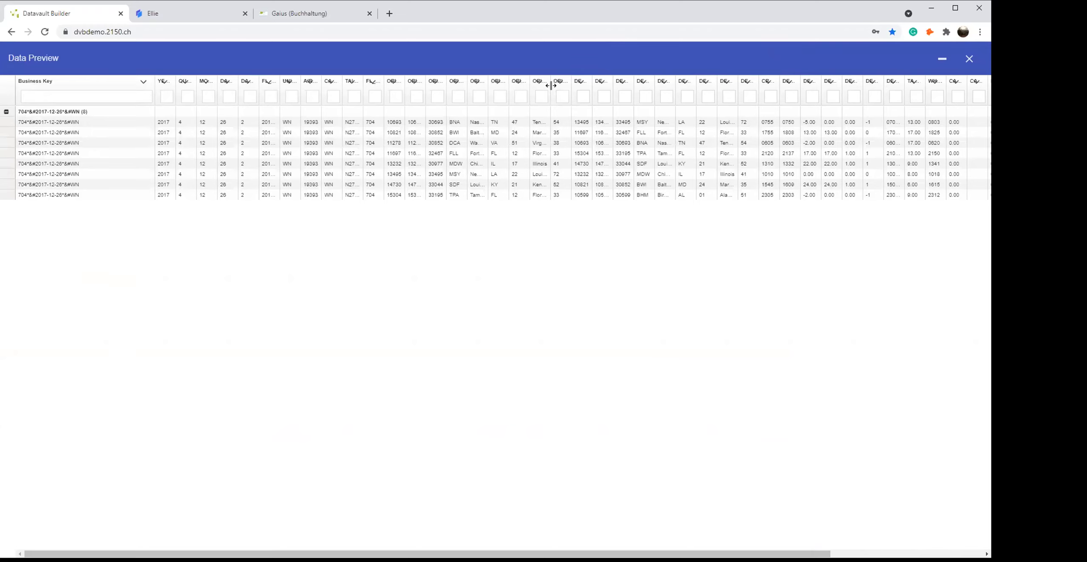
left_click_drag(551, 87, 625, 87)
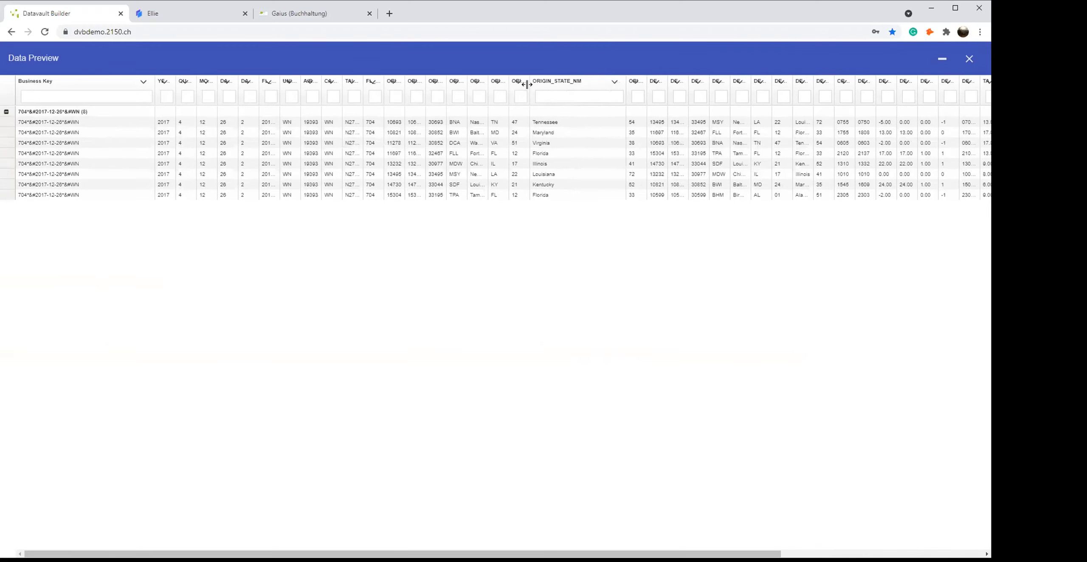
left_click_drag(506, 83, 585, 85)
left_click_drag(486, 86, 564, 86)
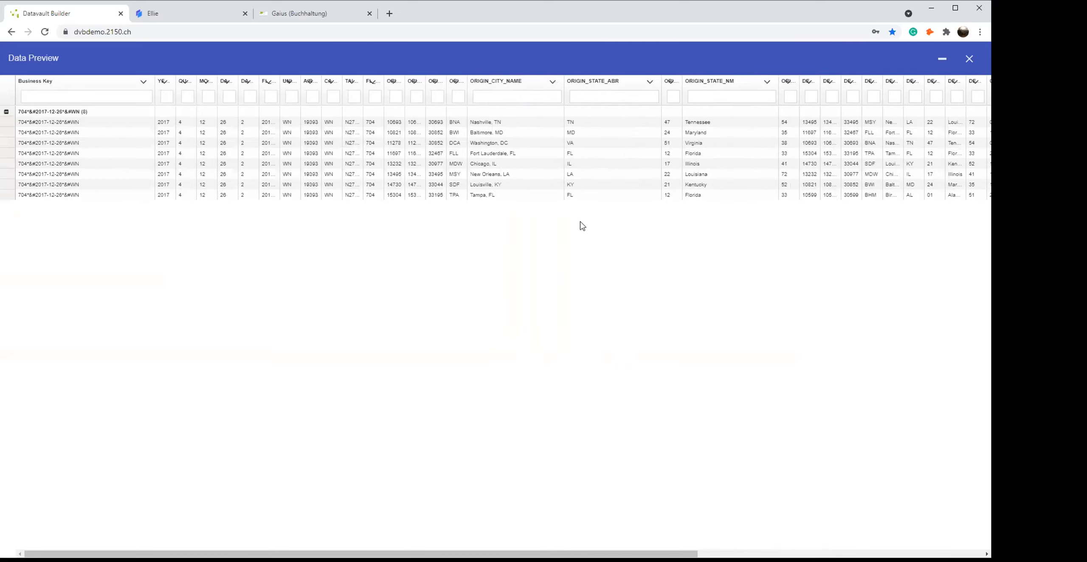
Add the ORIGIN column to the Flight hub load's business key and recheck the key for duplicates.
left_click_drag(468, 85, 533, 87)
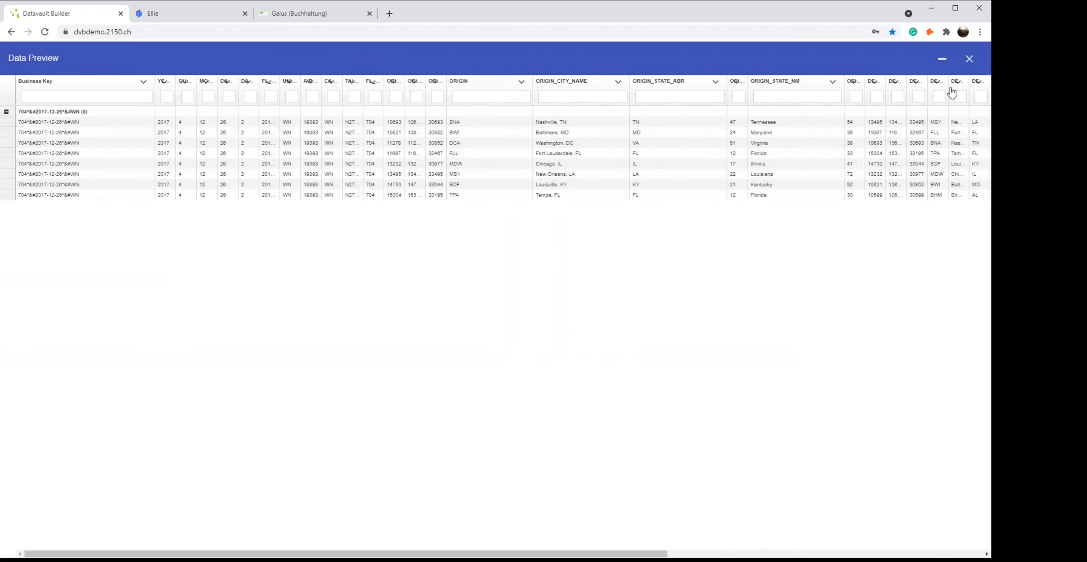
left_click(970, 60)
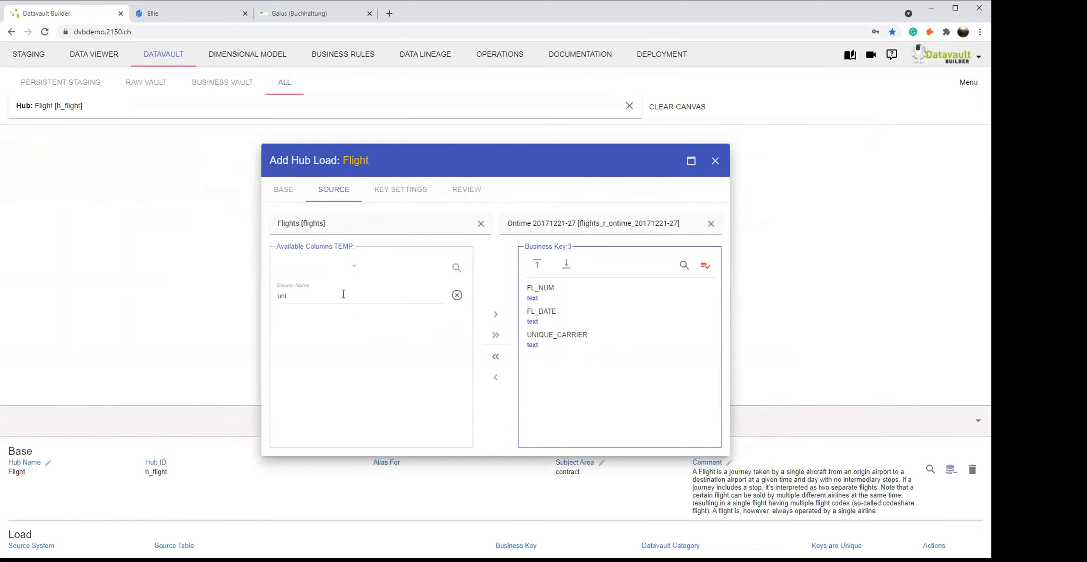
type("origin")
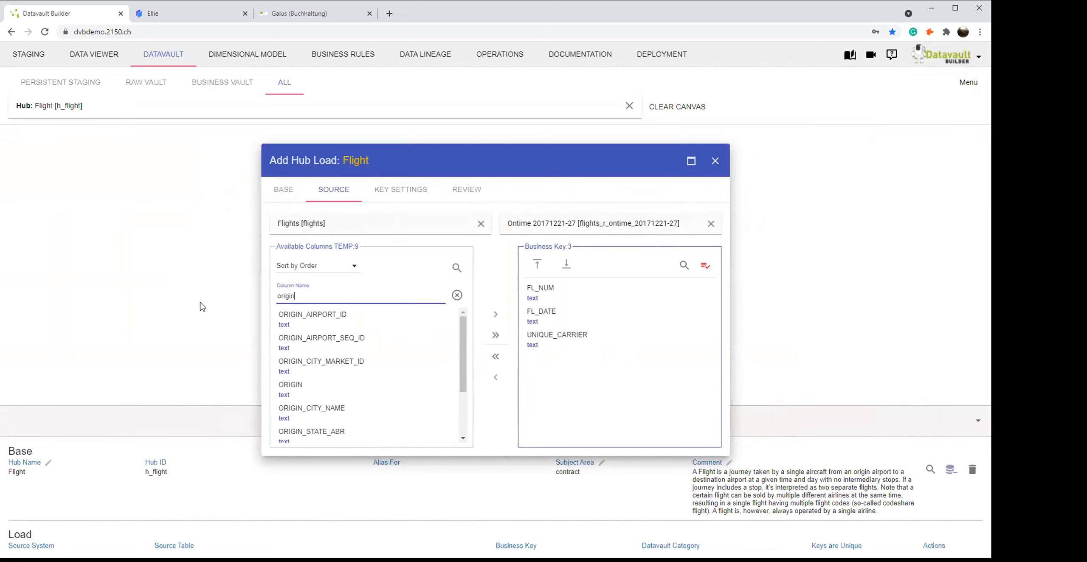
double_click(307, 389)
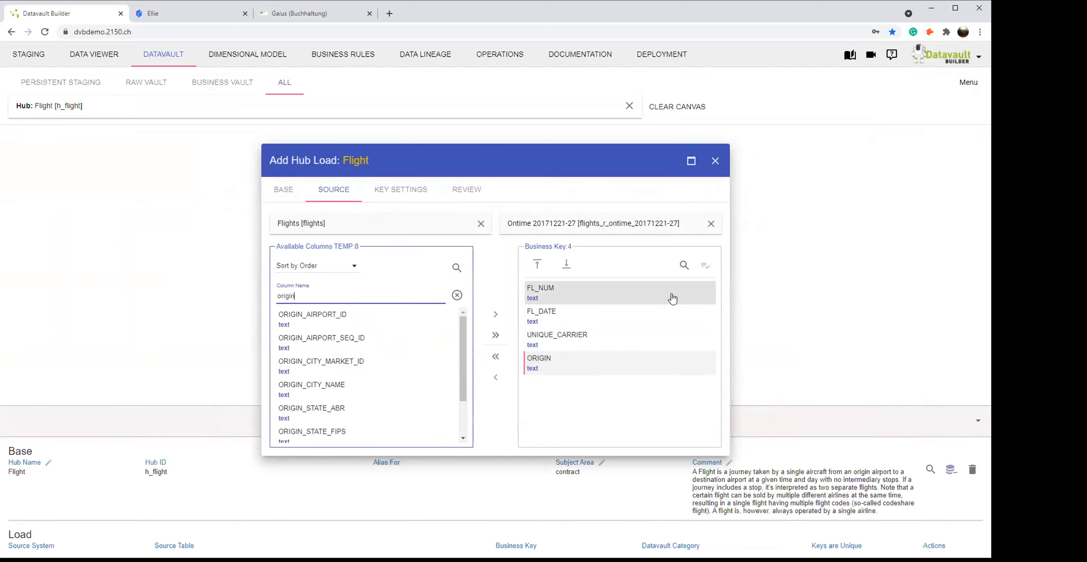
left_click(703, 272)
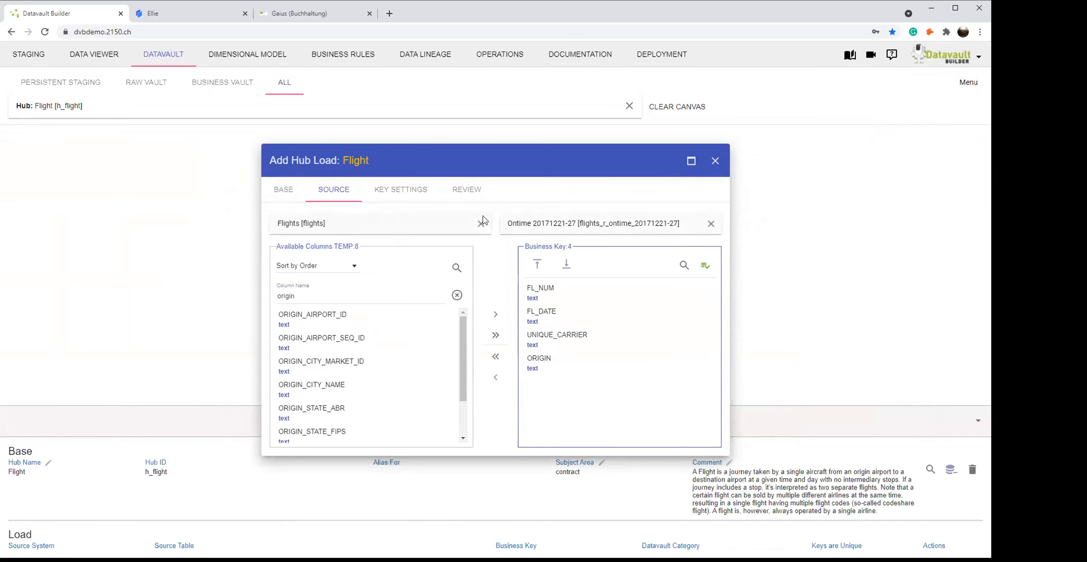
Add the Flight hub load with automatic creation of the default satellite enabled.
left_click(472, 194)
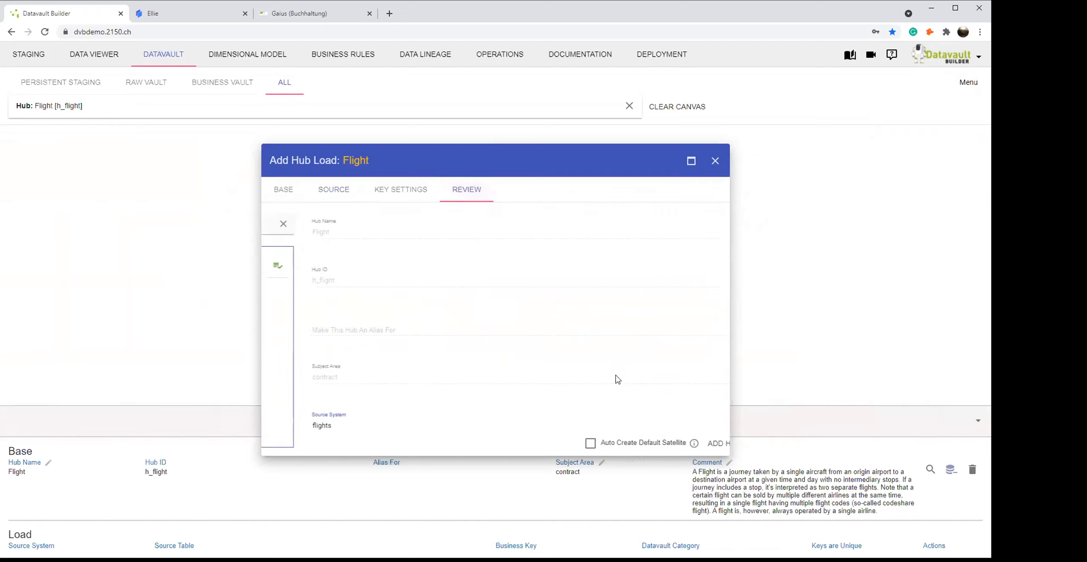
left_click(606, 445)
left_click(694, 443)
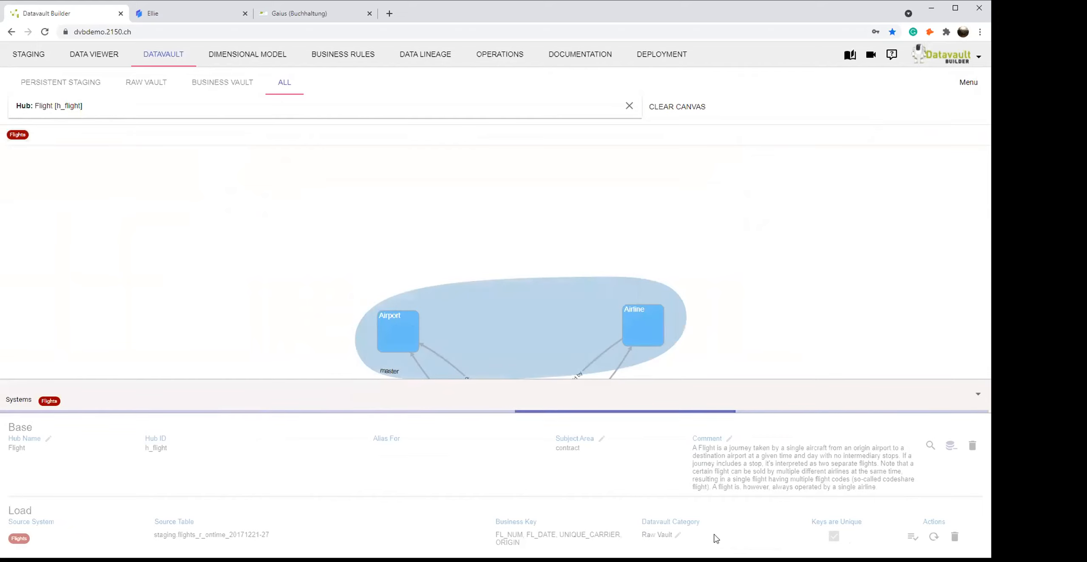
Rearrange the Airport, Airline and Flight hubs and the new satellite on the canvas so the connections are spread apart.
left_click(978, 396)
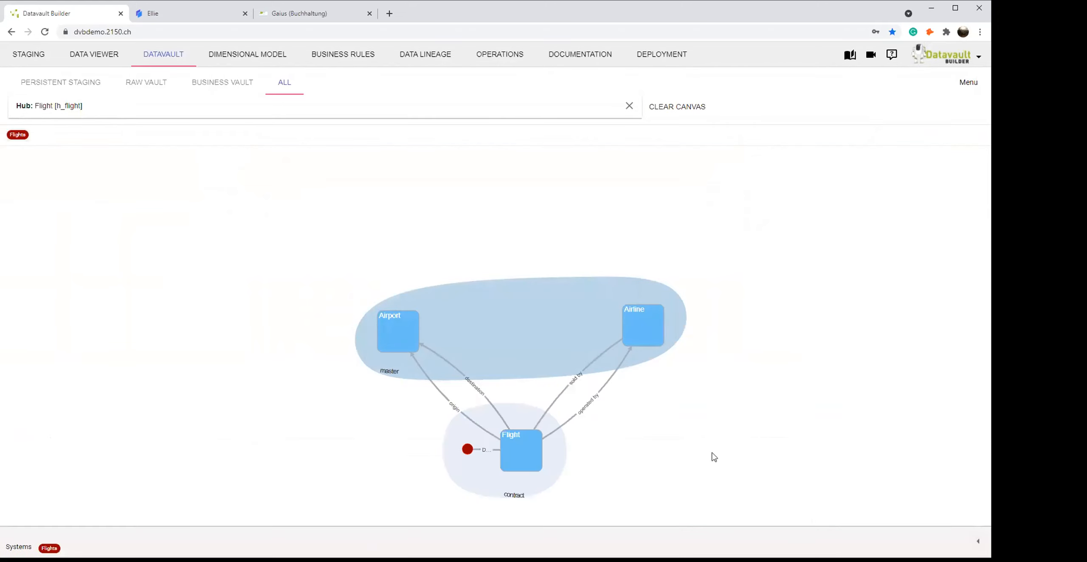
left_click_drag(467, 449, 400, 427)
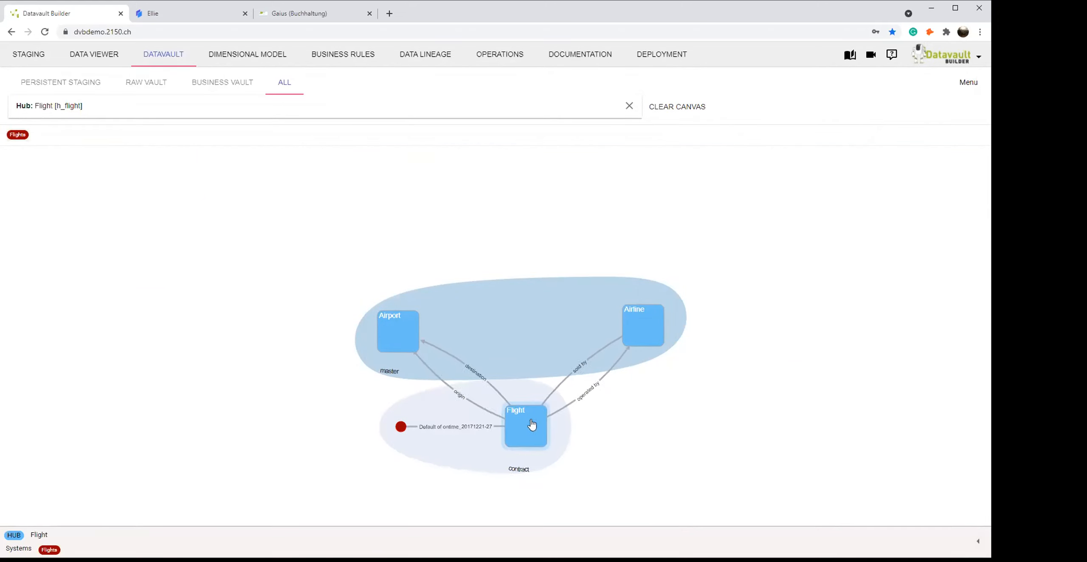
left_click_drag(395, 339, 356, 241)
left_click_drag(655, 313, 631, 247)
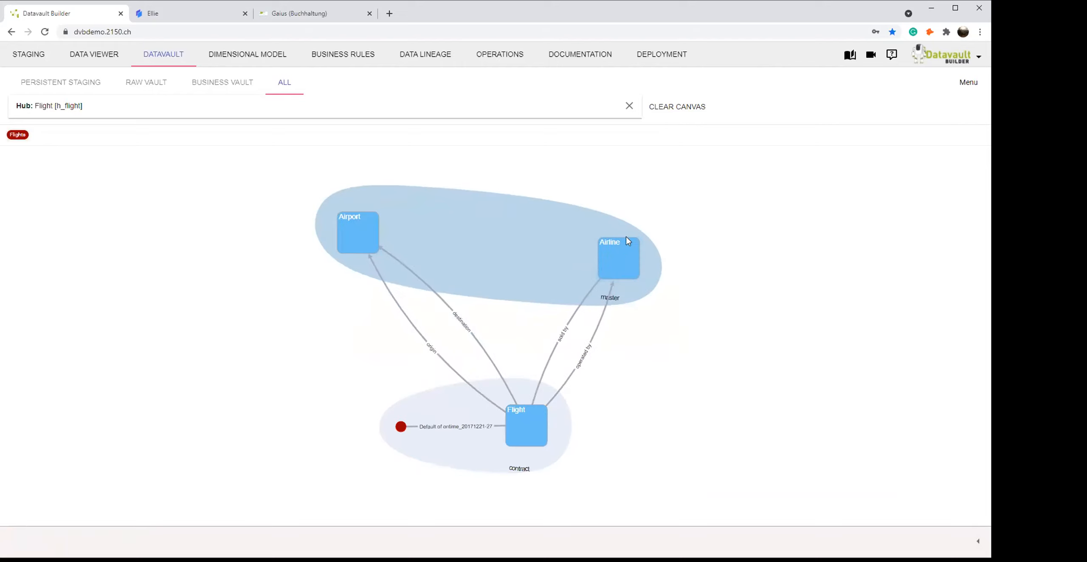
left_click_drag(403, 428, 328, 331)
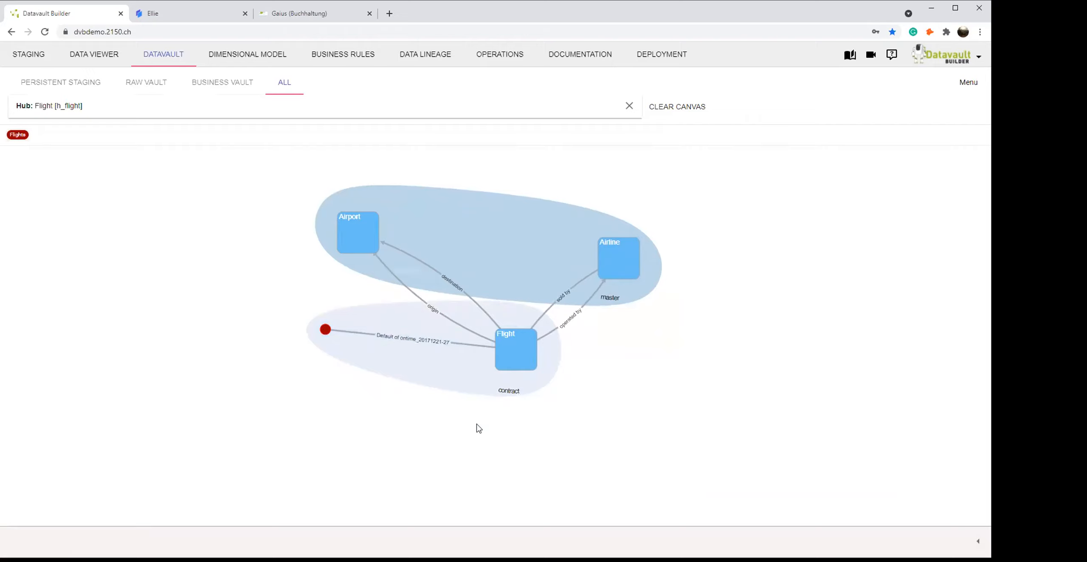
left_click(515, 361)
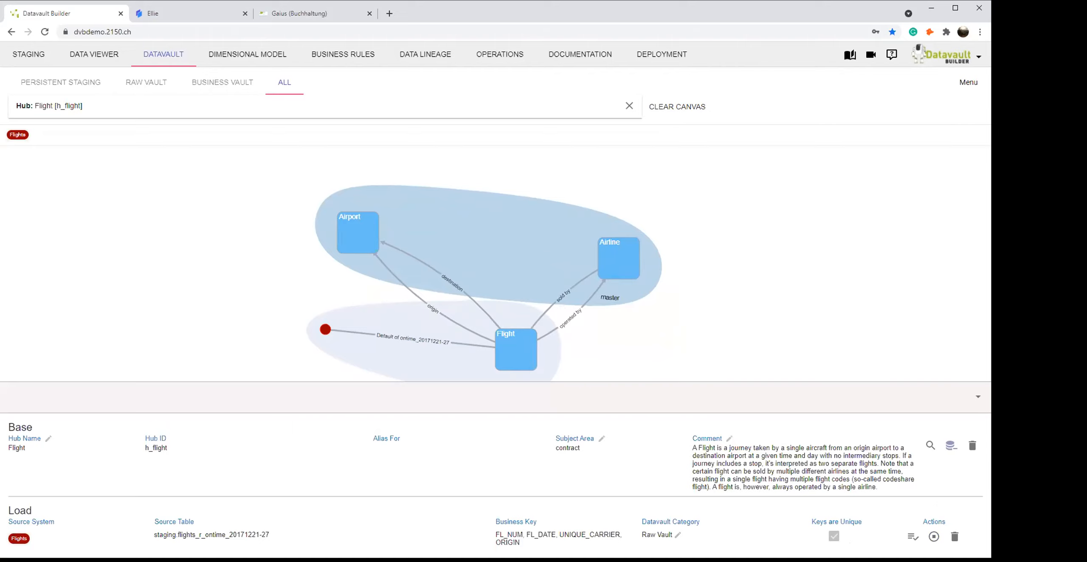
left_click(933, 537)
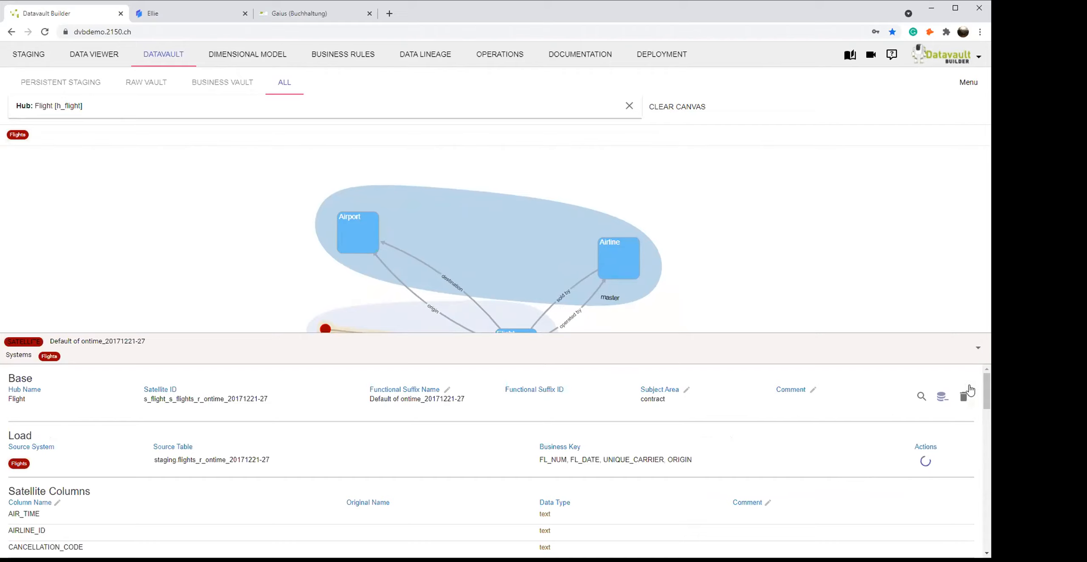
left_click(978, 352)
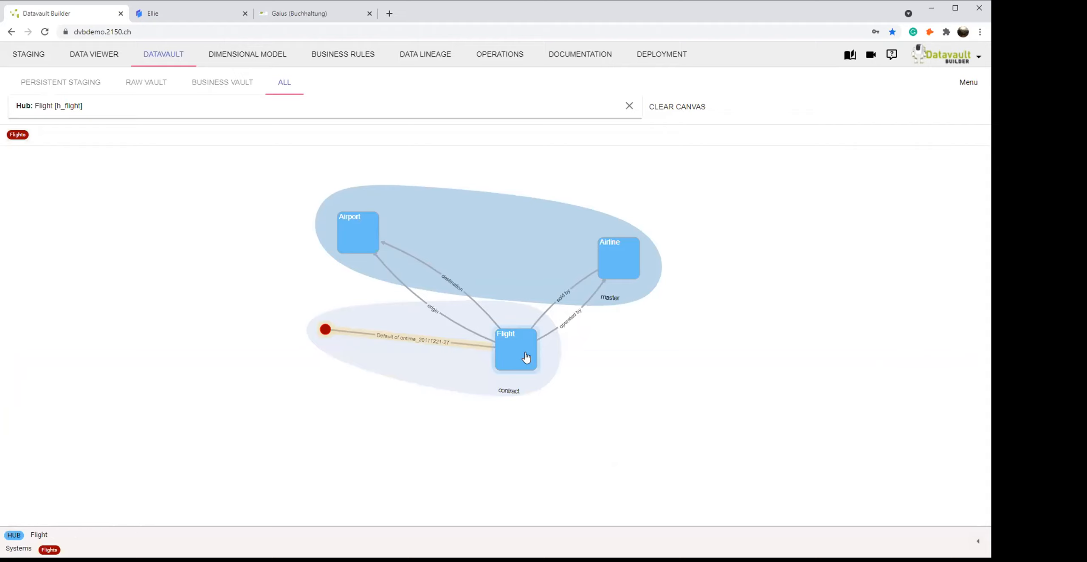
left_click(258, 55)
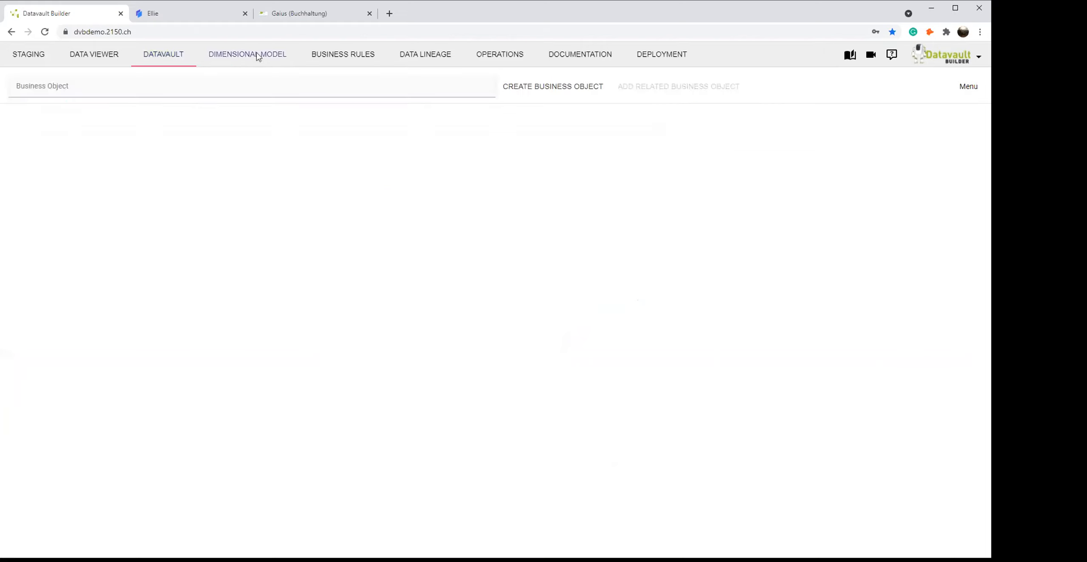
left_click(559, 91)
left_click(319, 212)
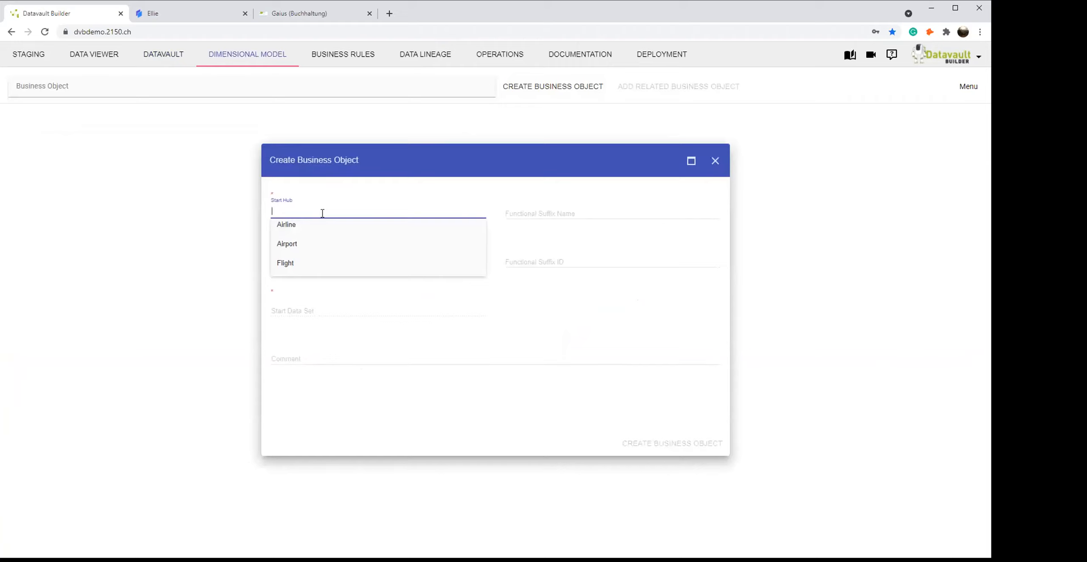
type("gl")
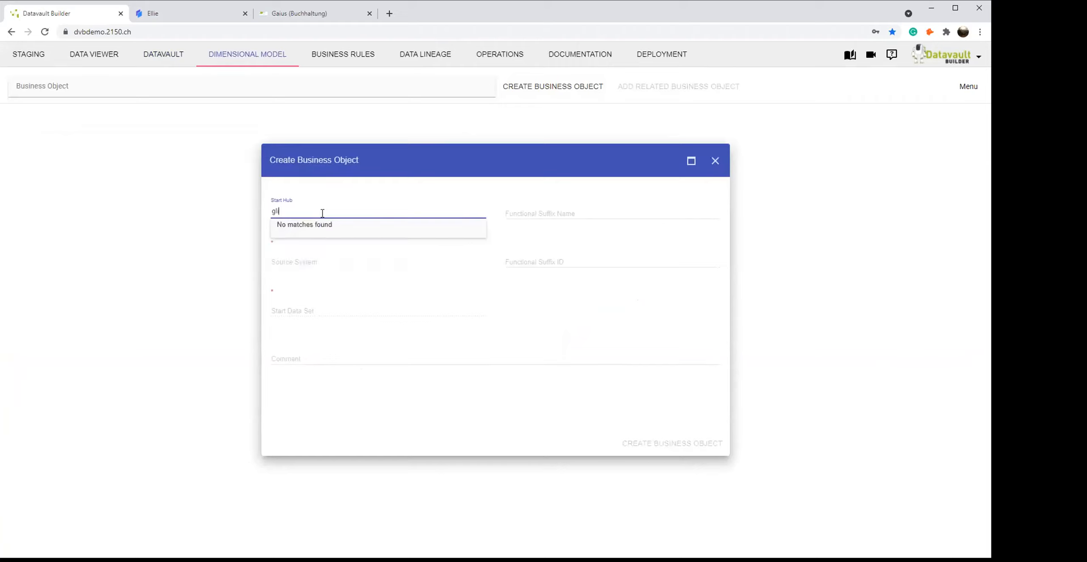
key("BackSpace")
key("BackSpace")
key("BackSpace")
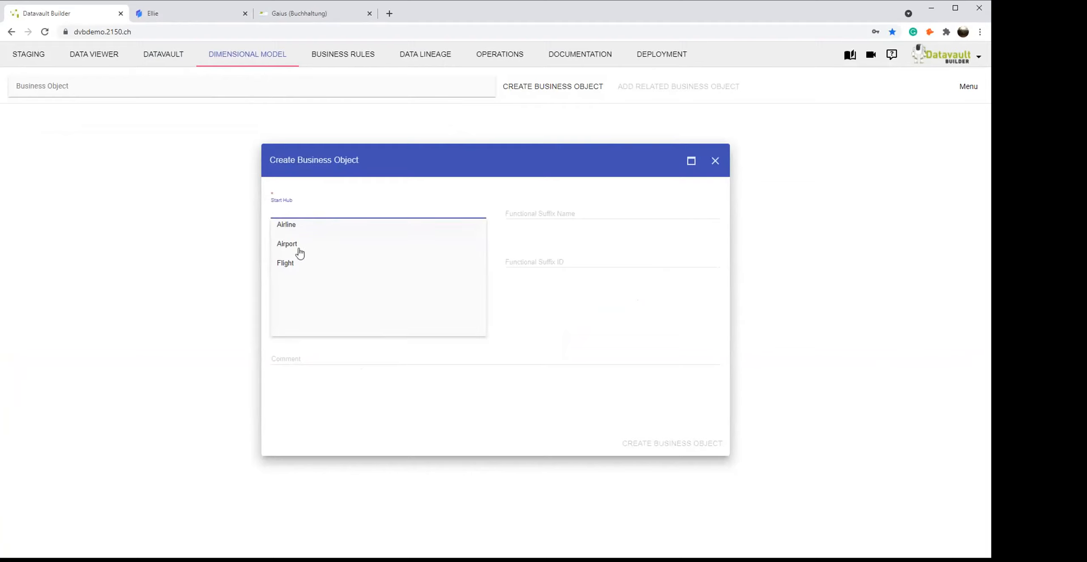
left_click(302, 264)
left_click(301, 260)
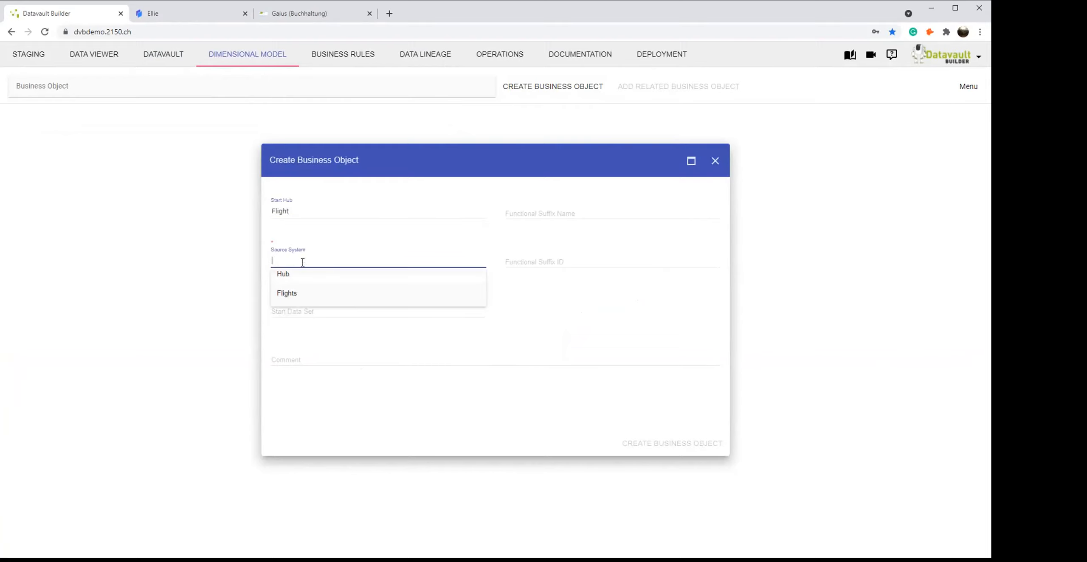
left_click(309, 298)
left_click(323, 324)
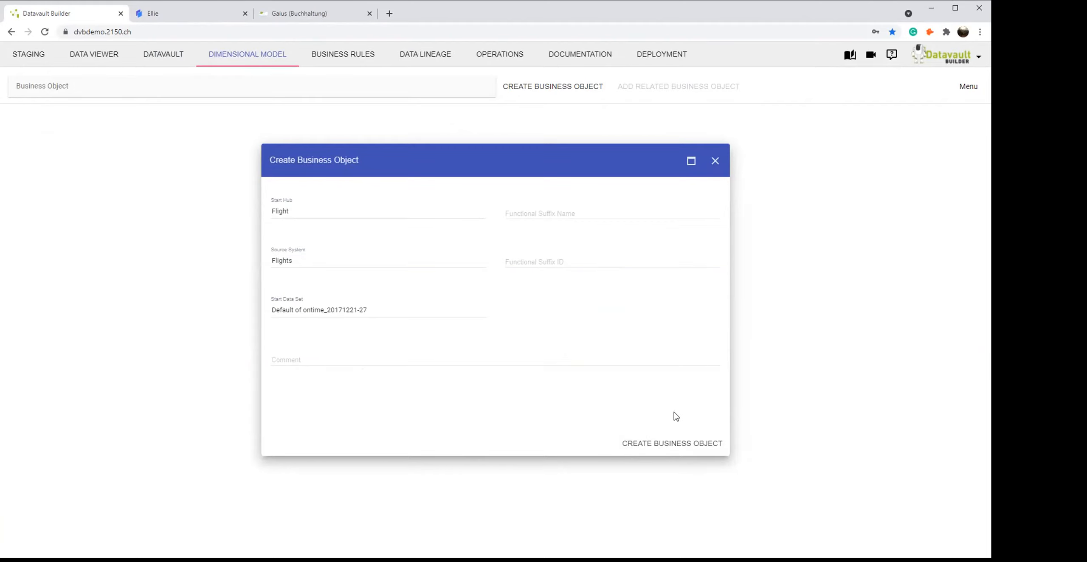
left_click(705, 444)
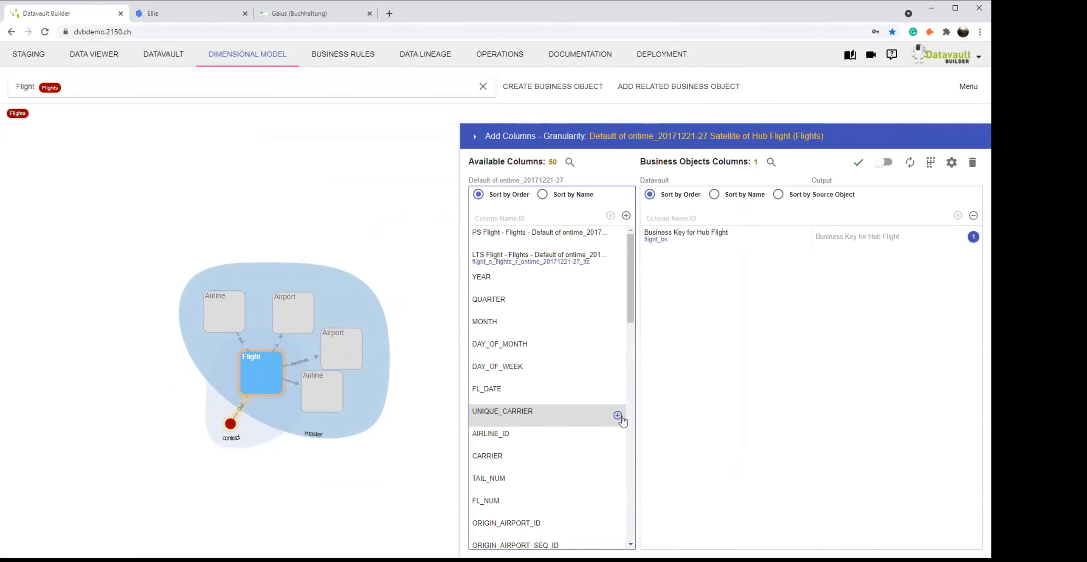
Add DAY_OF_WEEK, AIRLINE_ID, TAIL_NUM, ORIGIN_AIRPORT_ID and CARRIER to the Flight business object and save its columns.
left_click_drag(531, 373, 744, 325)
left_click_drag(556, 421, 741, 388)
left_click_drag(548, 444, 709, 421)
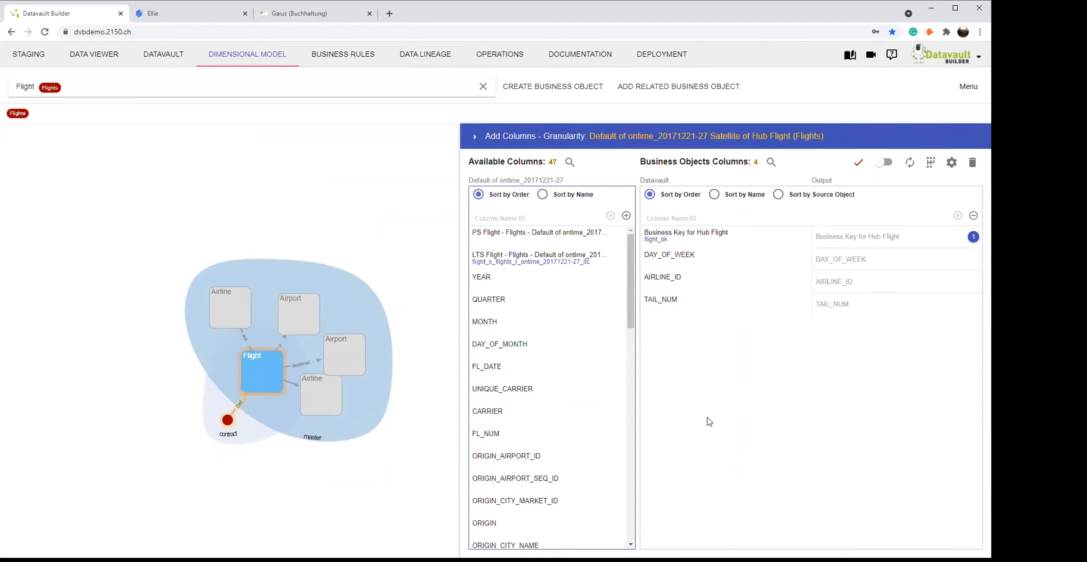
left_click_drag(567, 455, 727, 421)
left_click(519, 417)
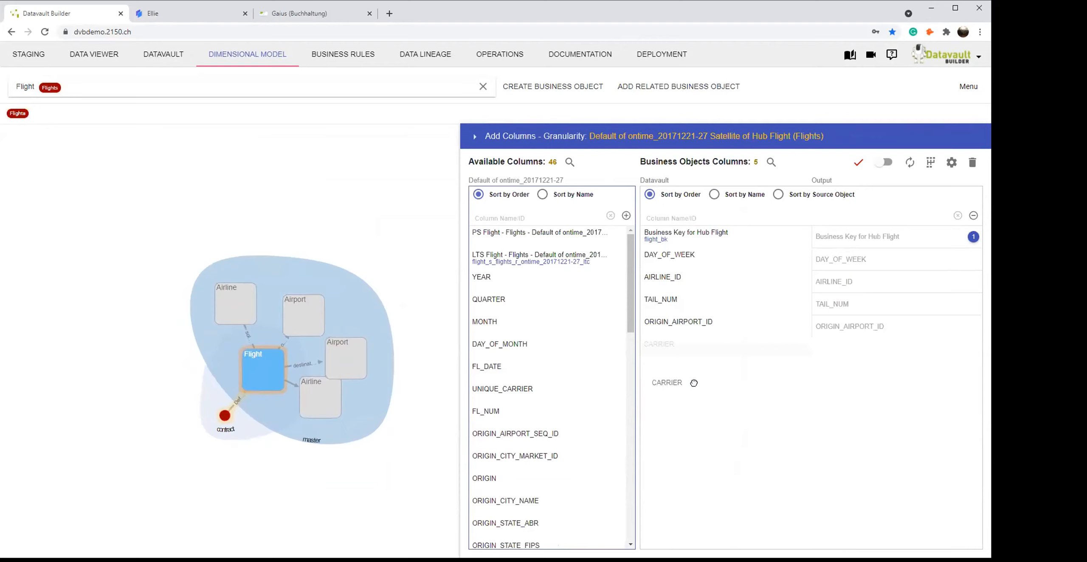
left_click(859, 162)
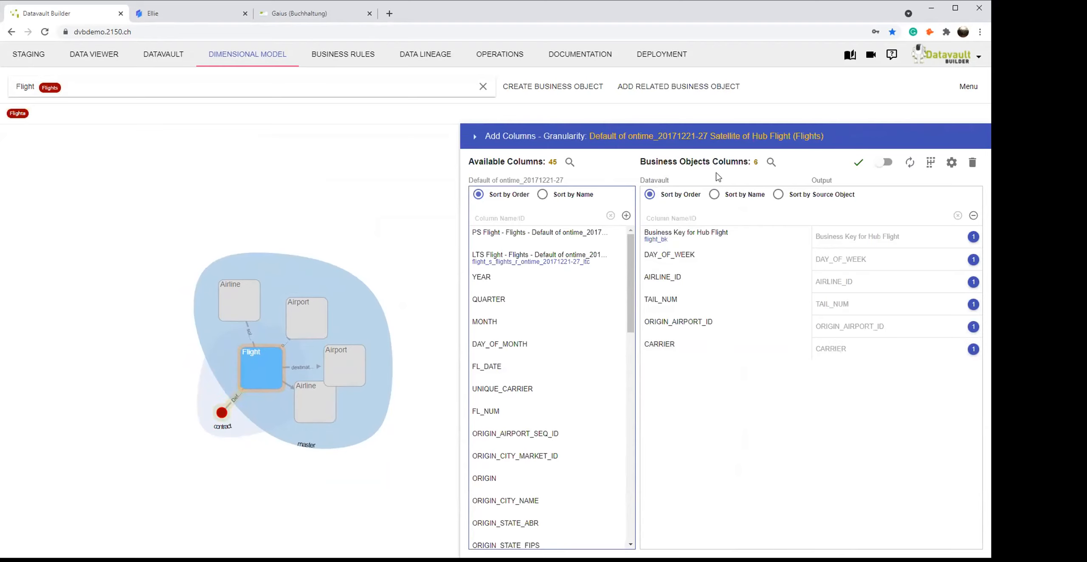
Preview the Flight business object's data, and view the SQL of its Unaltered default business ruleset.
left_click(771, 162)
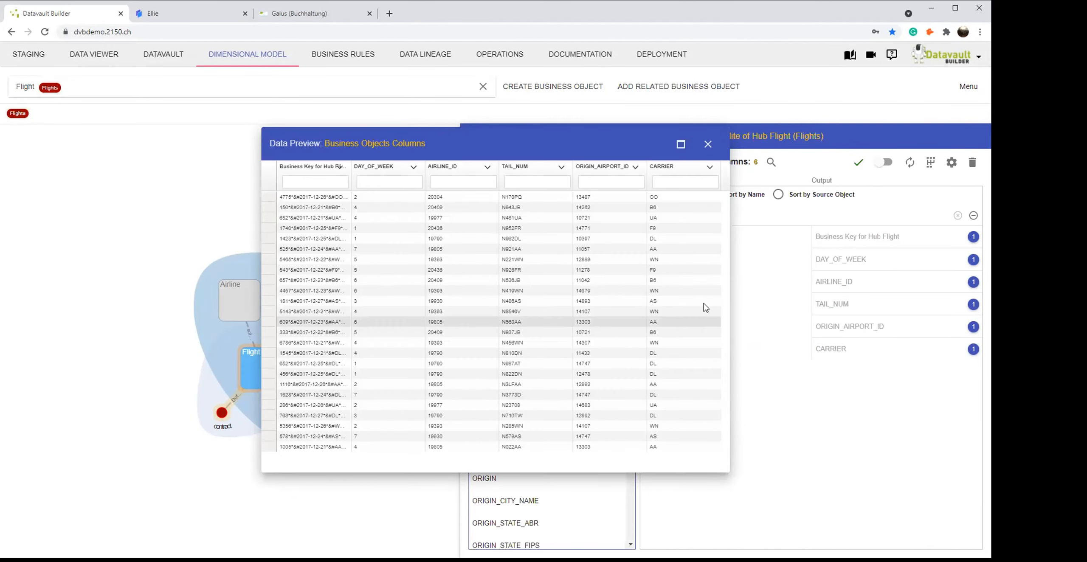
left_click(708, 145)
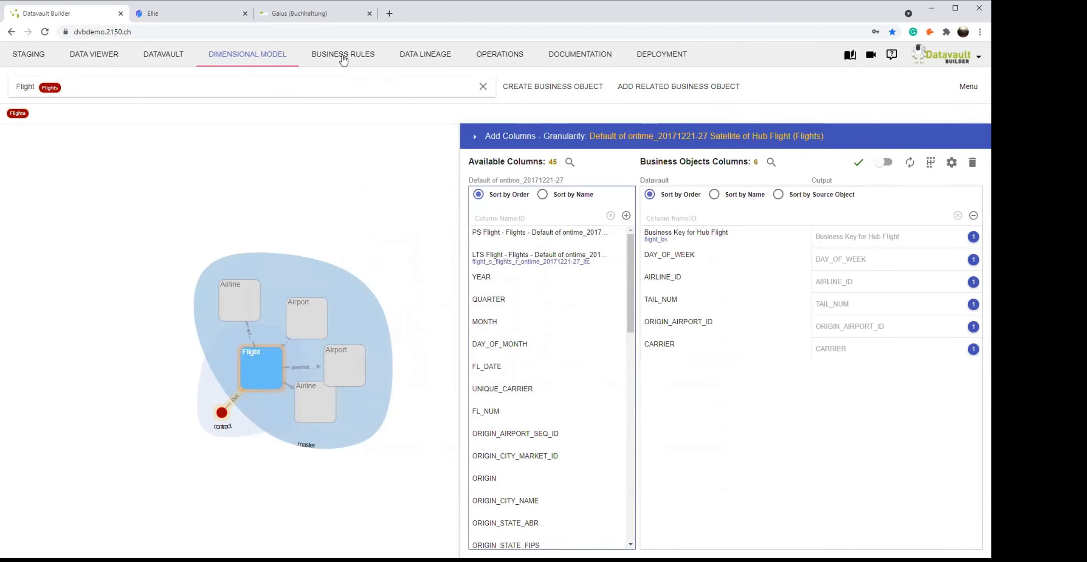
left_click(342, 56)
left_click(64, 164)
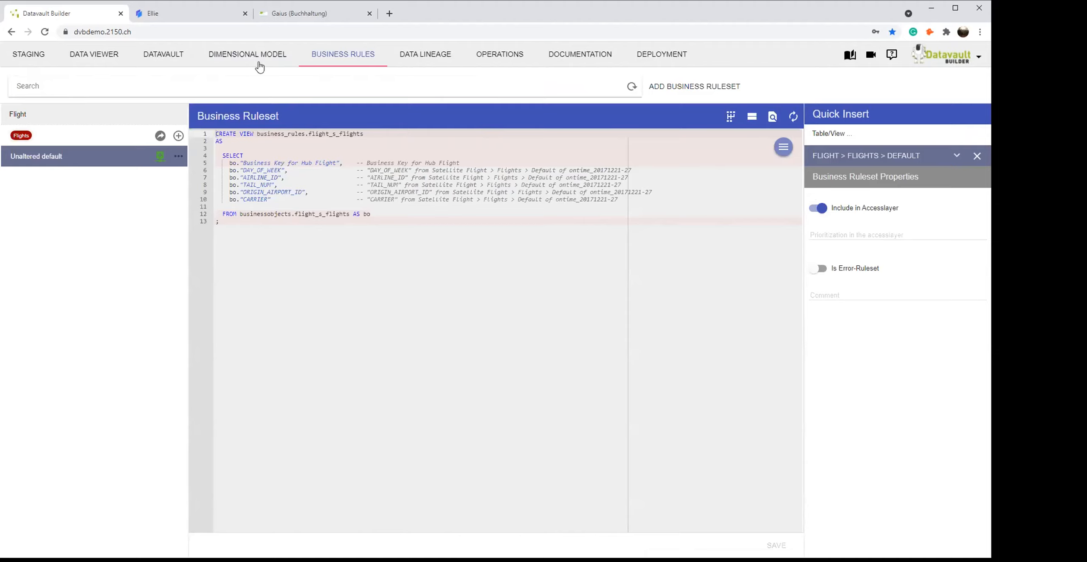
Switch to the QlikView document in the remote session and reload the accesslayer object list.
left_click(288, 16)
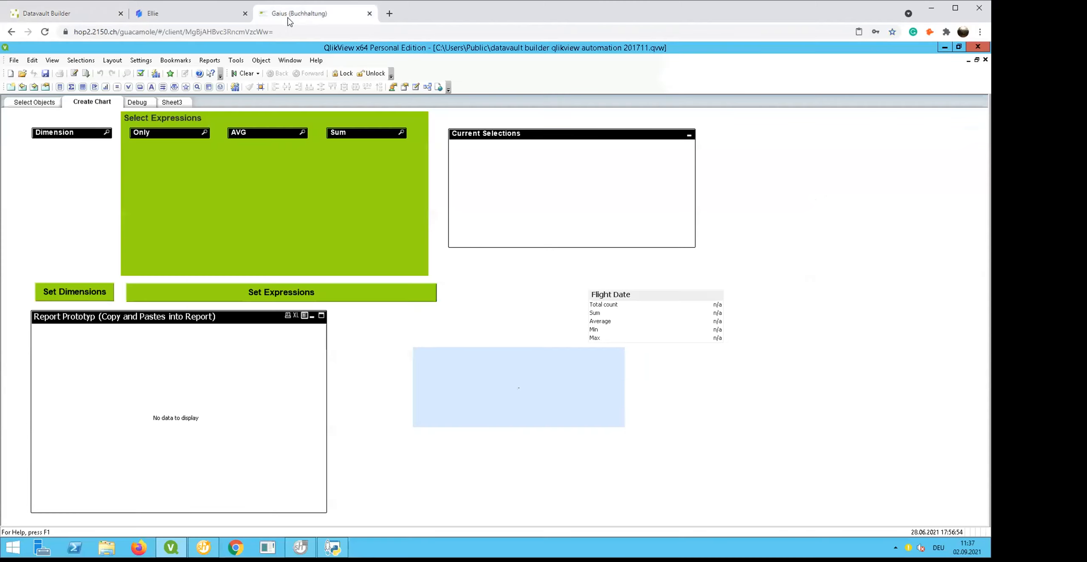
left_click(30, 104)
left_click(402, 168)
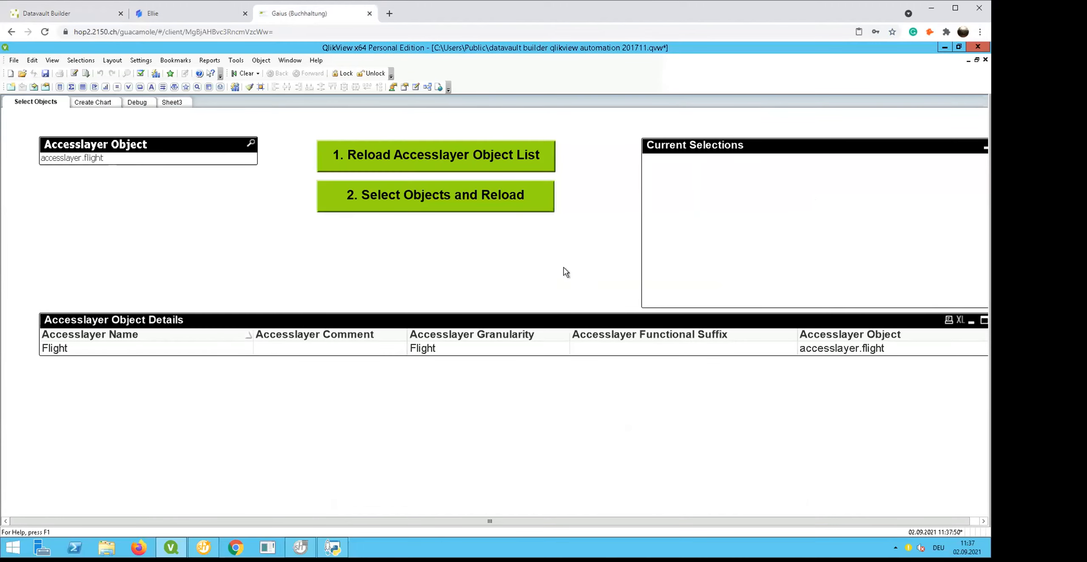
Select the accesslayer.flight object, reload its data, and show its fields on the chart creation sheet.
left_click(117, 163)
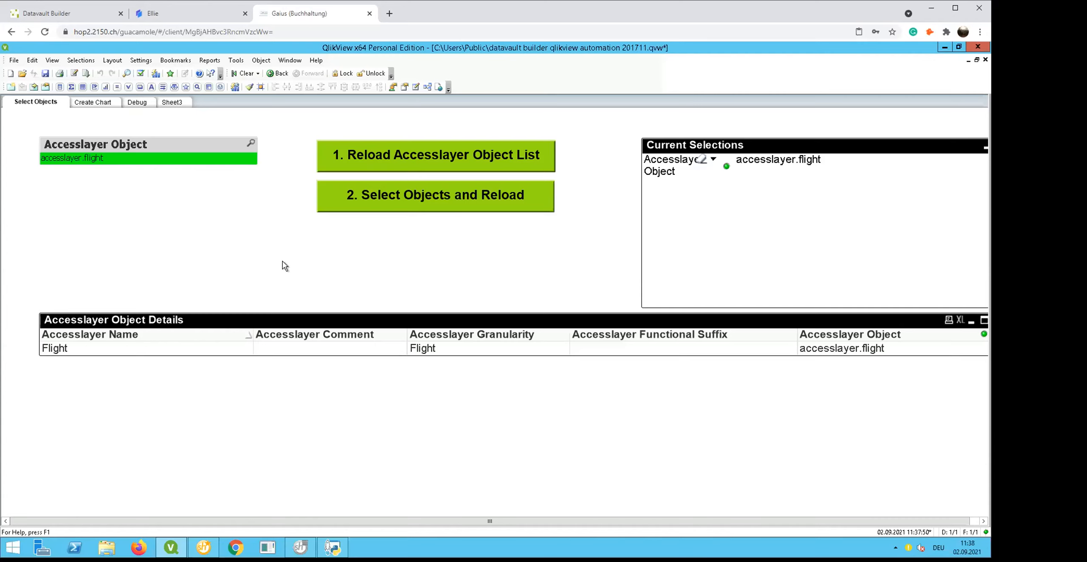
left_click(418, 207)
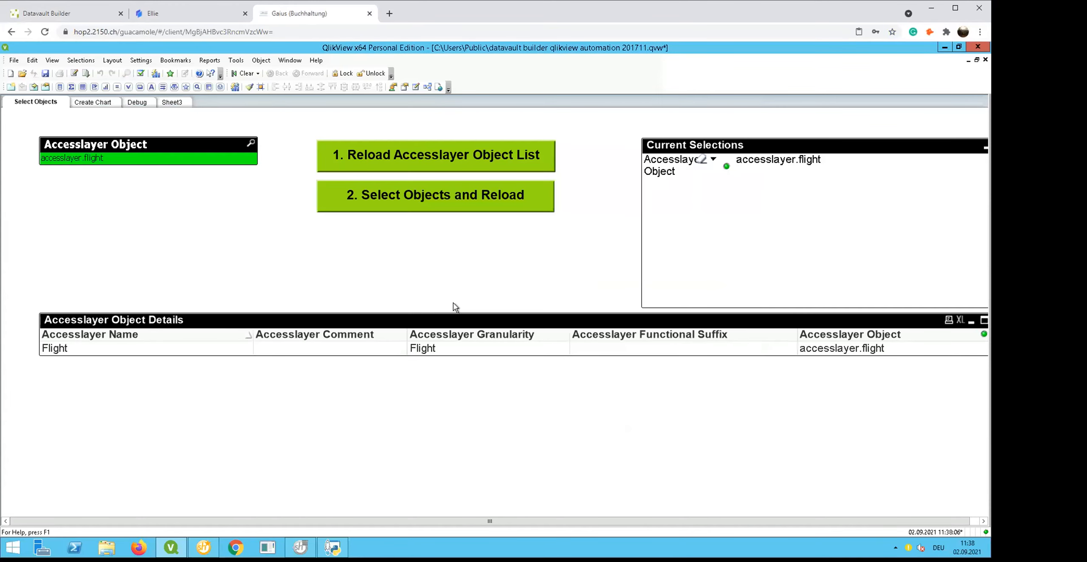
left_click(104, 104)
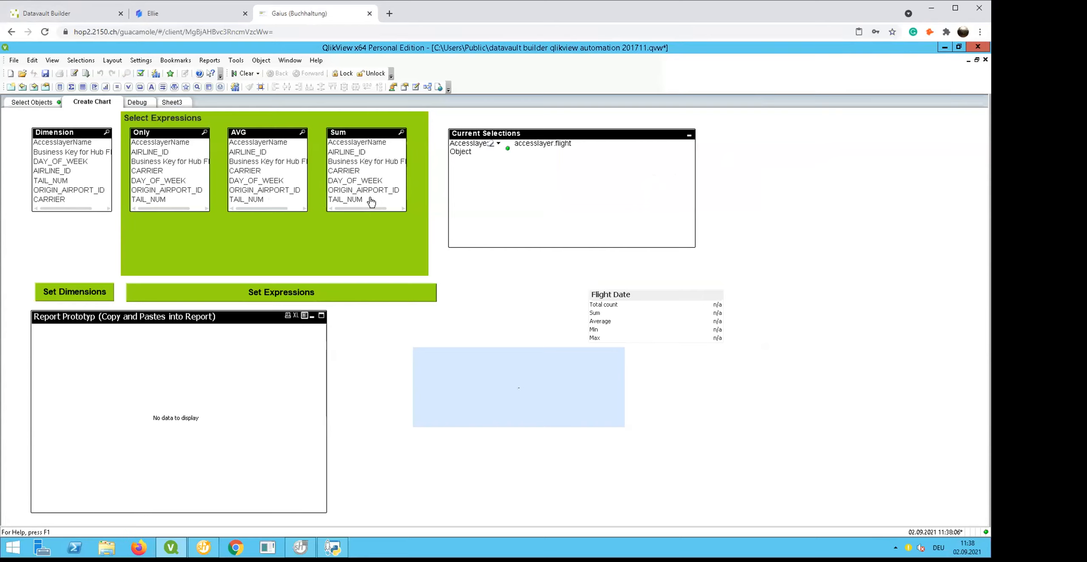
Switch back to Datavault Builder and set the Flight business object's CARRIER output name to Carrier Code.
left_click(79, 19)
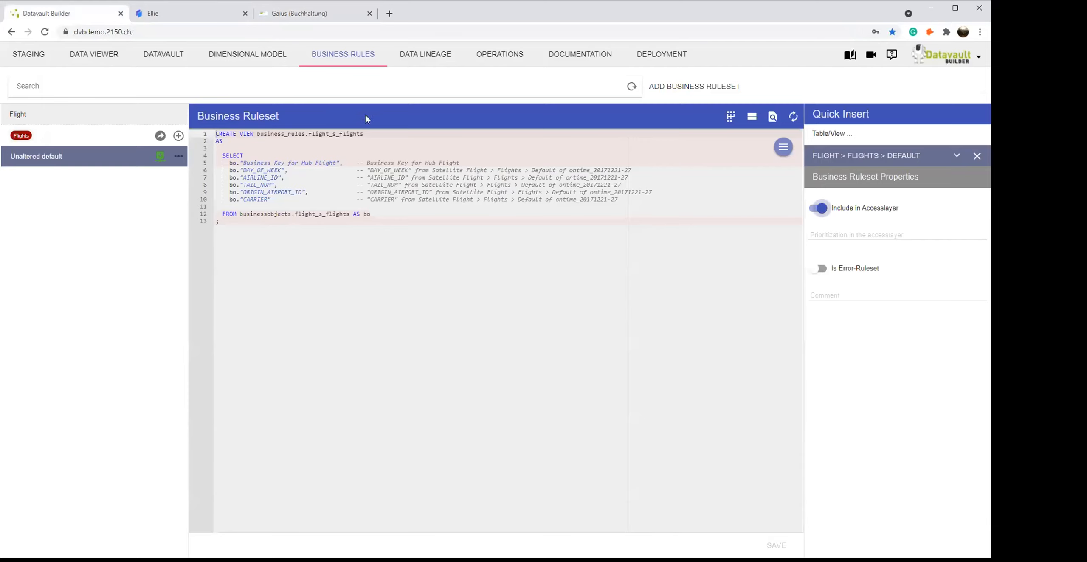
left_click(268, 61)
left_click(977, 137)
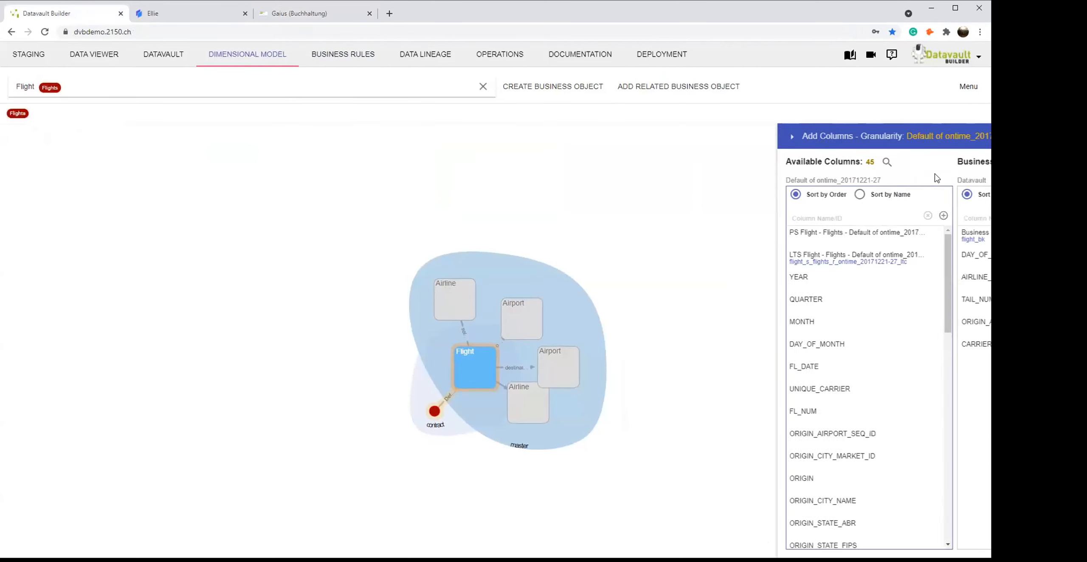
left_click(835, 349)
type("Carrier Code")
key("Return")
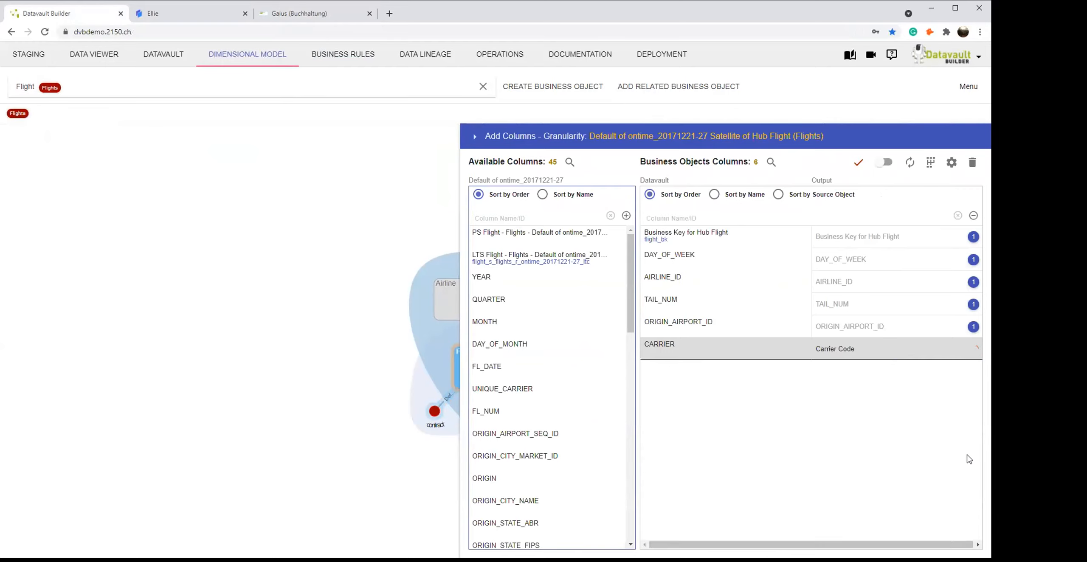
Save the renamed business object column, switch to QlikView to reload the document, and select Carrier Code as the dimension.
left_click(858, 162)
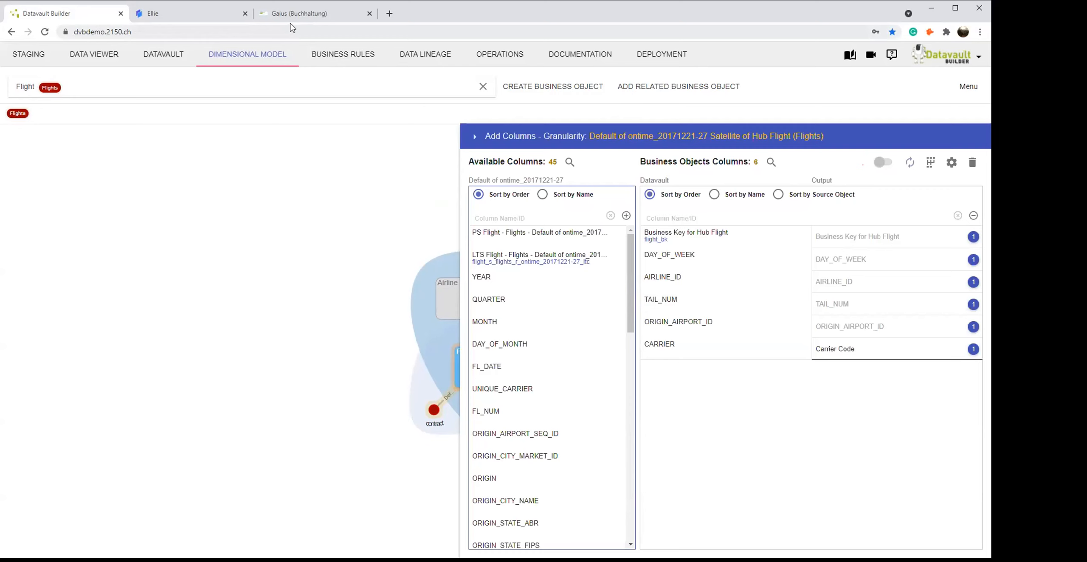
left_click(329, 19)
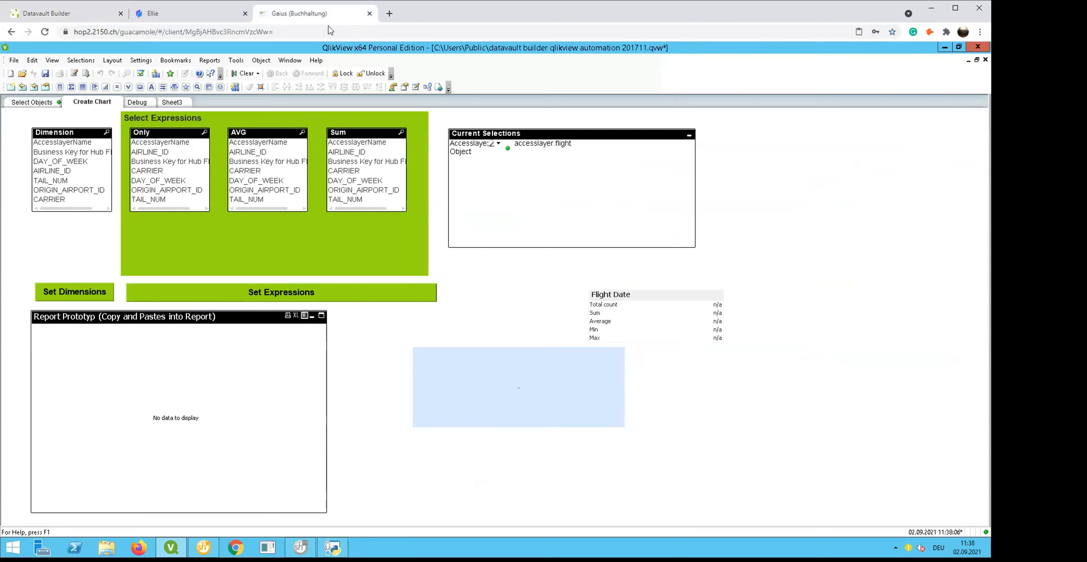
key("ctrl+r")
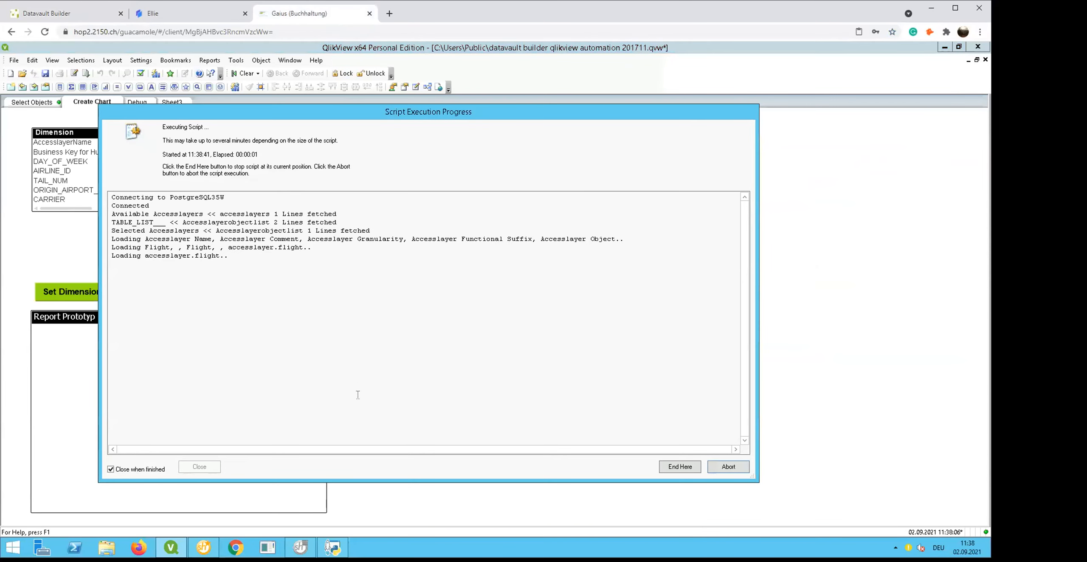
left_click(52, 200)
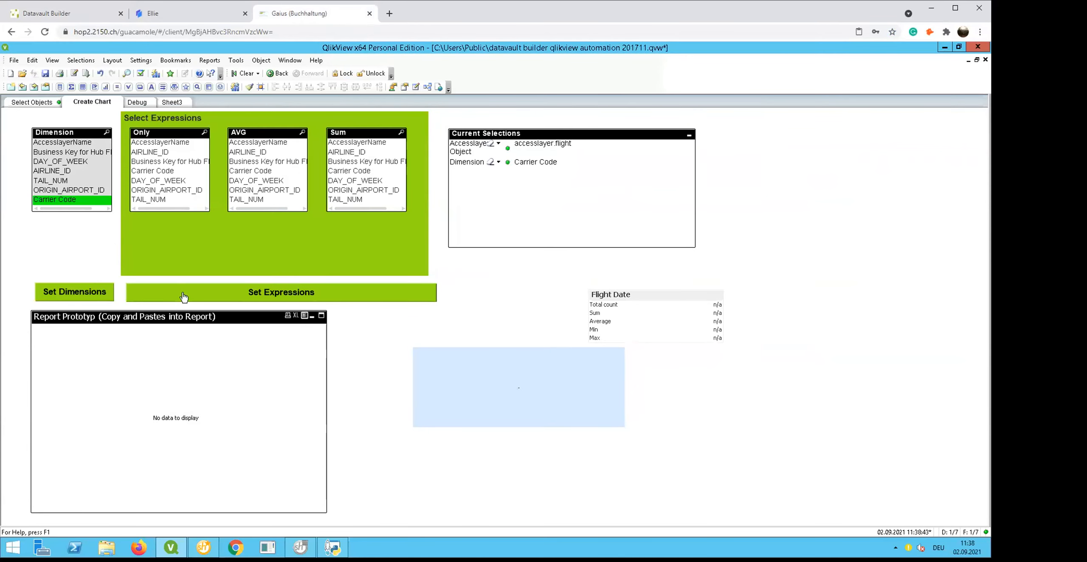
Switch back to Datavault Builder and add a business ruleset named Flight Counter to the Flight business object's Flights system.
left_click(84, 14)
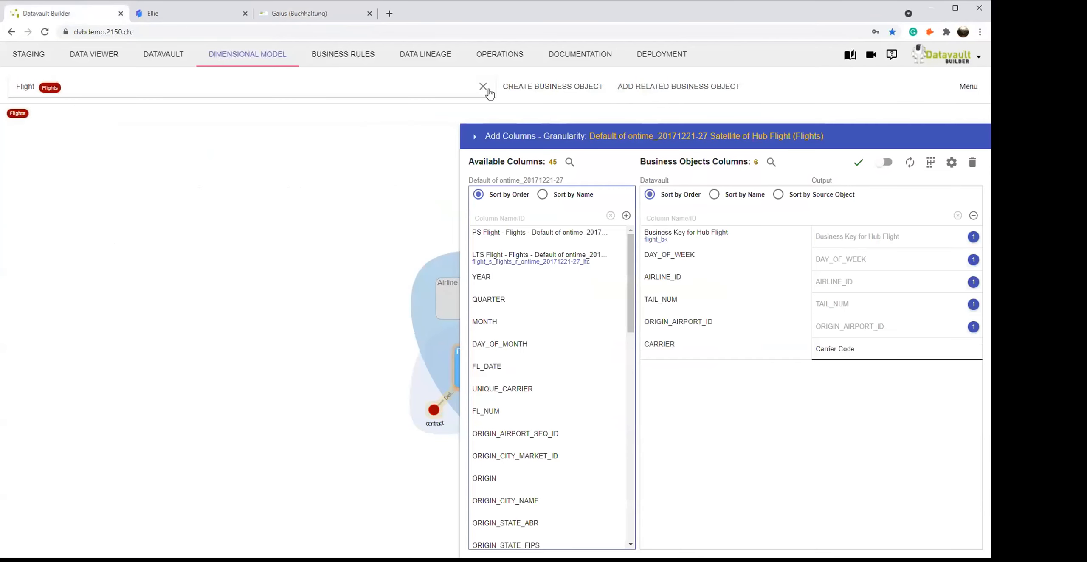
left_click(366, 57)
left_click(178, 136)
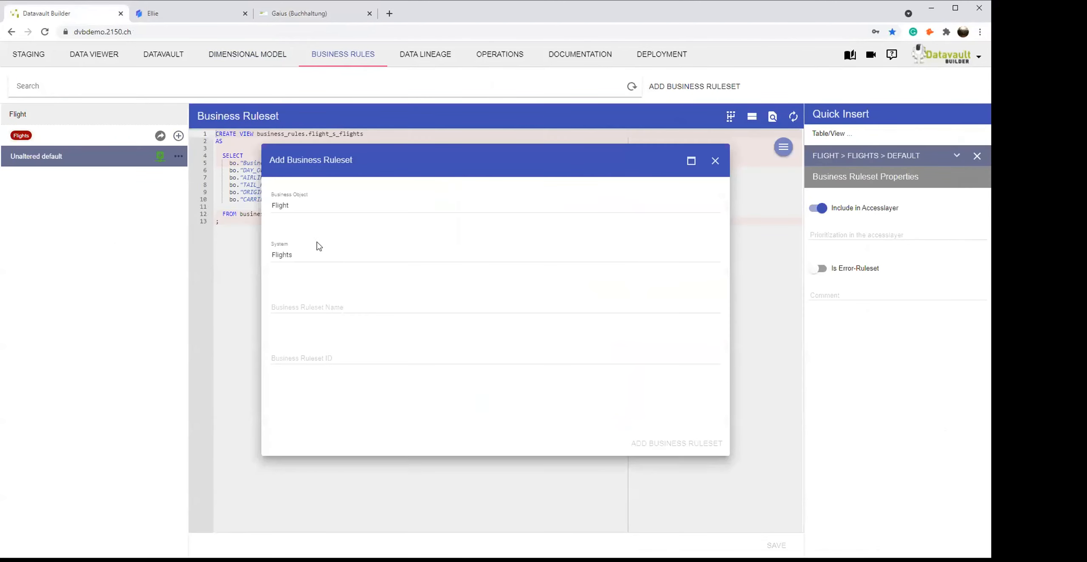
left_click(327, 307)
type("Flight Counter")
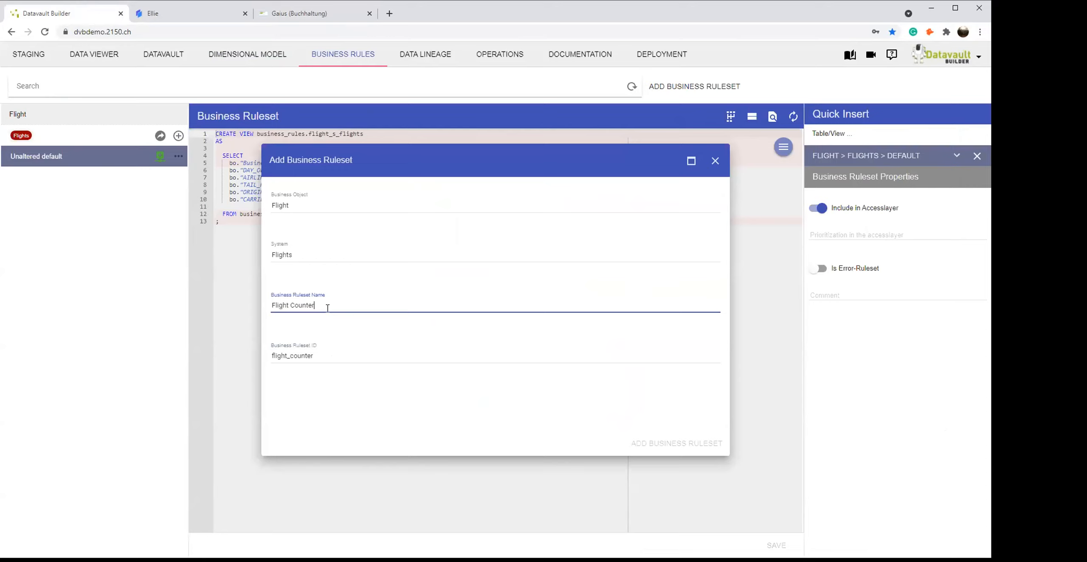
left_click(679, 444)
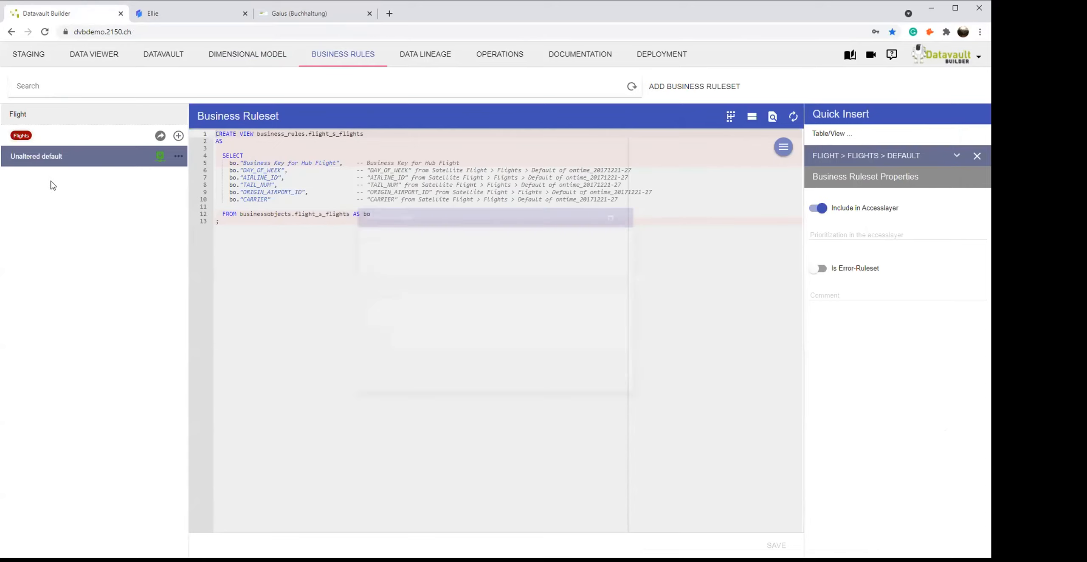
In the Flight Counter ruleset's SQL, replace all columns after the business key with 1 as "Flight Counter".
left_click_drag(227, 170, 647, 200)
key("BackSpace")
type("1 as \"")
type("Flight C")
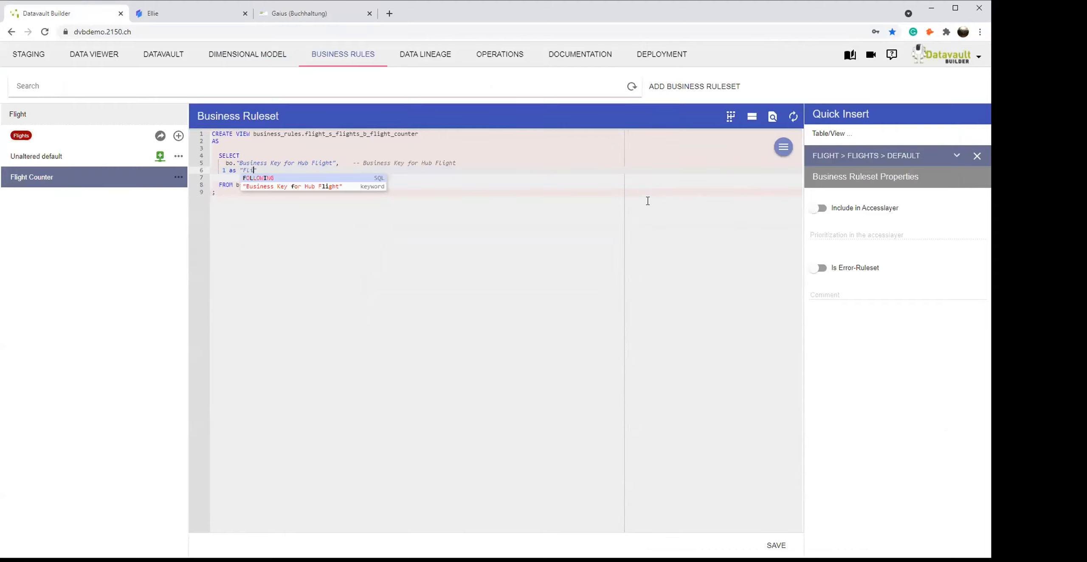
type("ounter")
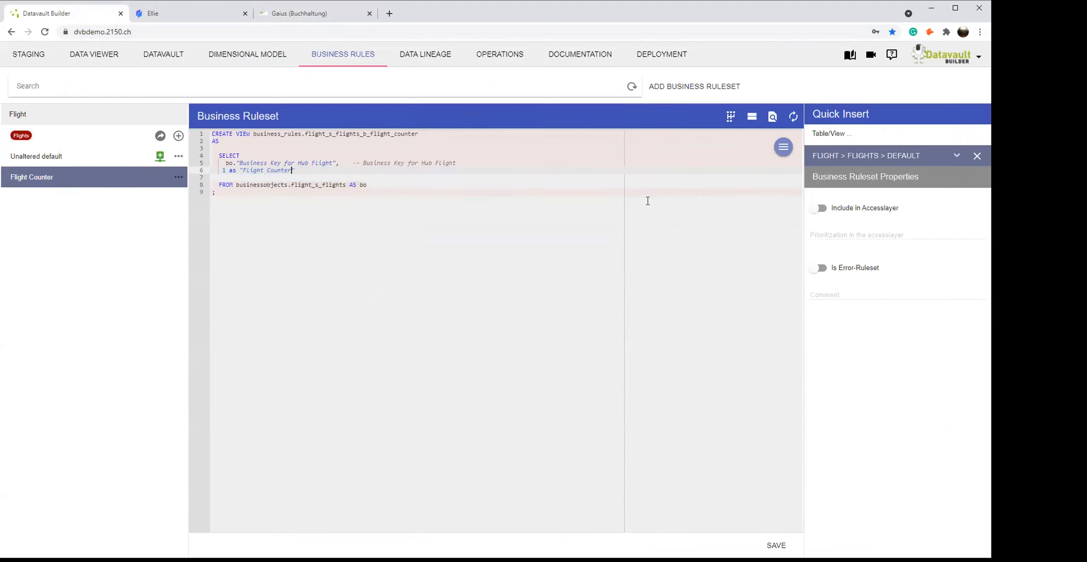
Enter the comment "Just a counter", save the Flight Counter ruleset, and include it in the accesslayer.
left_click(872, 294)
type("Just a counter")
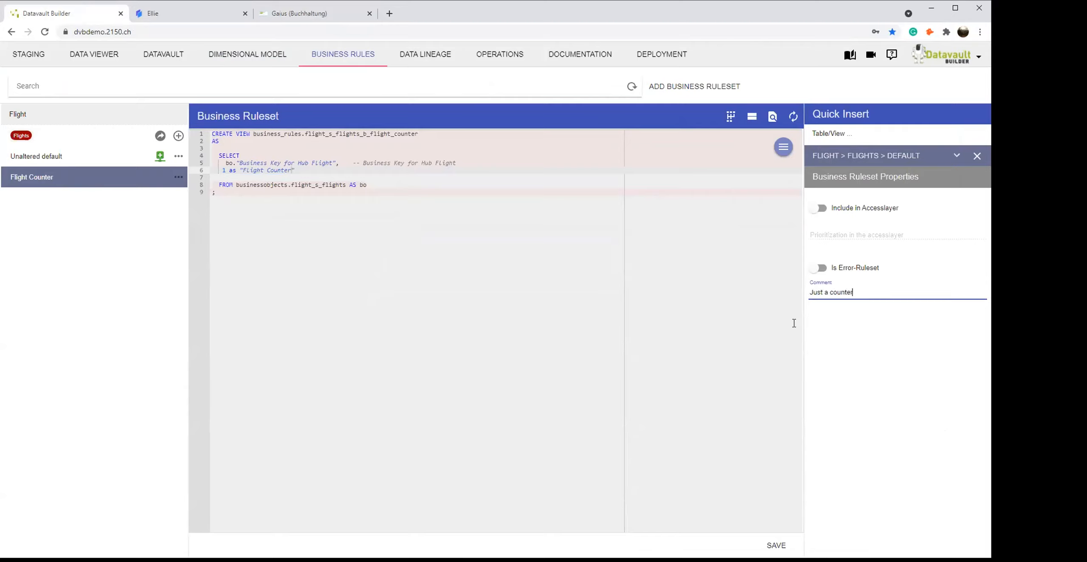
left_click(776, 545)
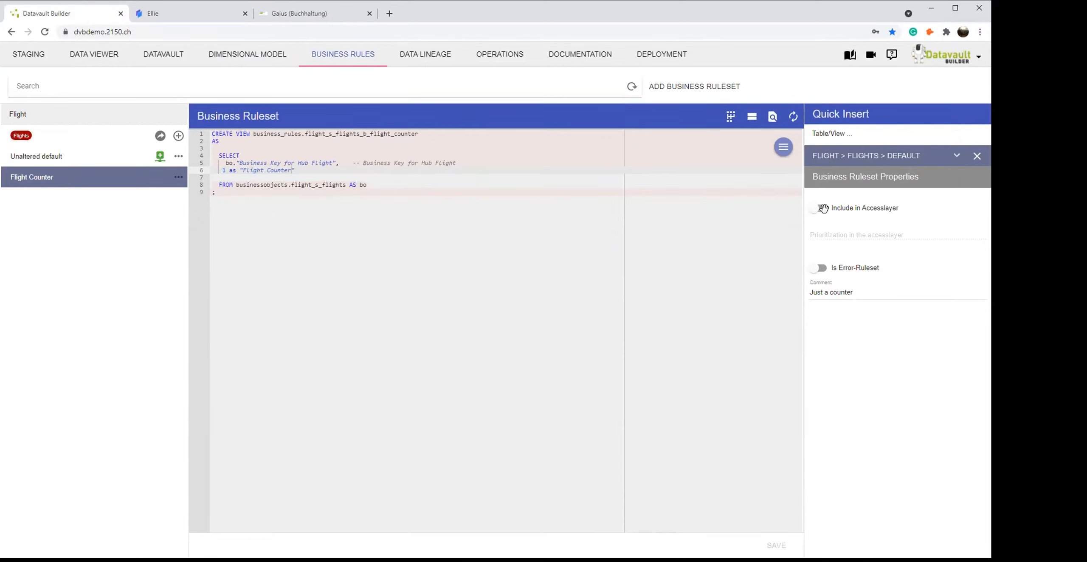
left_click(819, 208)
Switch to QlikView, reload the data, and chart the sum of Flight Counter by Carrier Code as a pie.
left_click(284, 15)
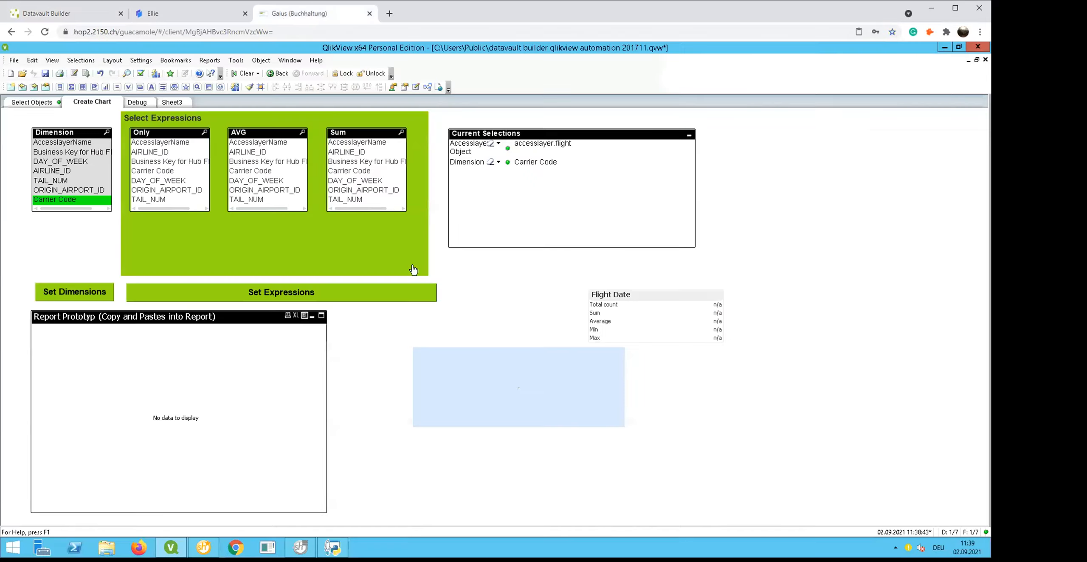
left_click(459, 405)
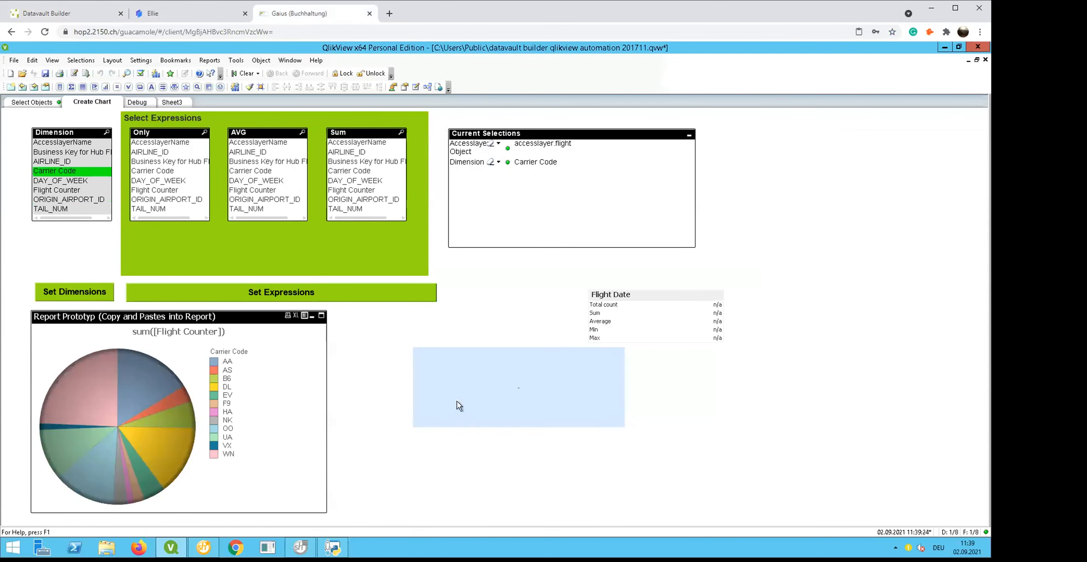
mouse_move(82, 383)
Switch back to Datavault Builder and view the data lineage filtered by the Flights source's ID.
left_click(91, 13)
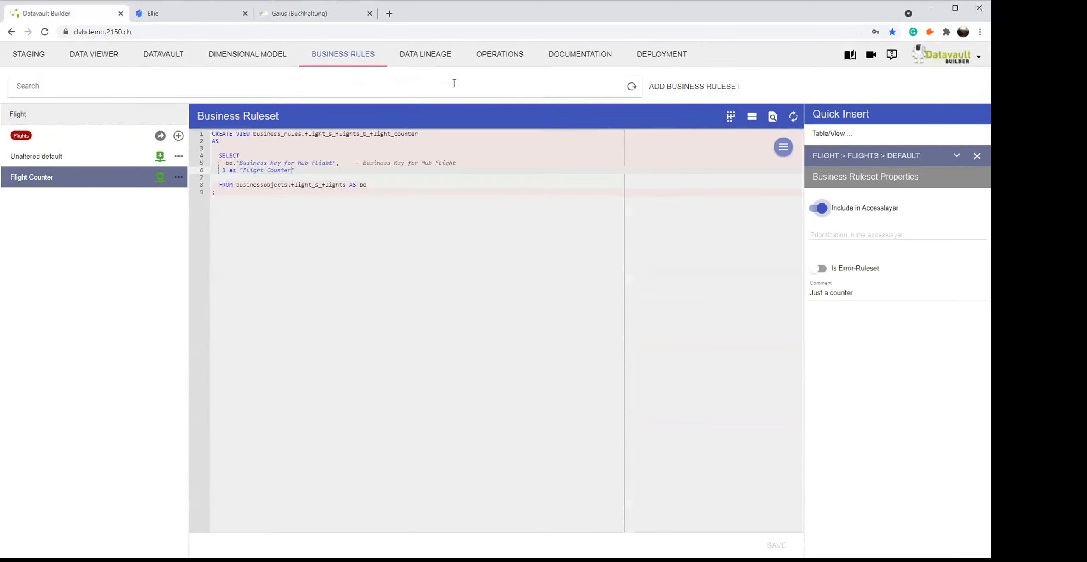
left_click(426, 58)
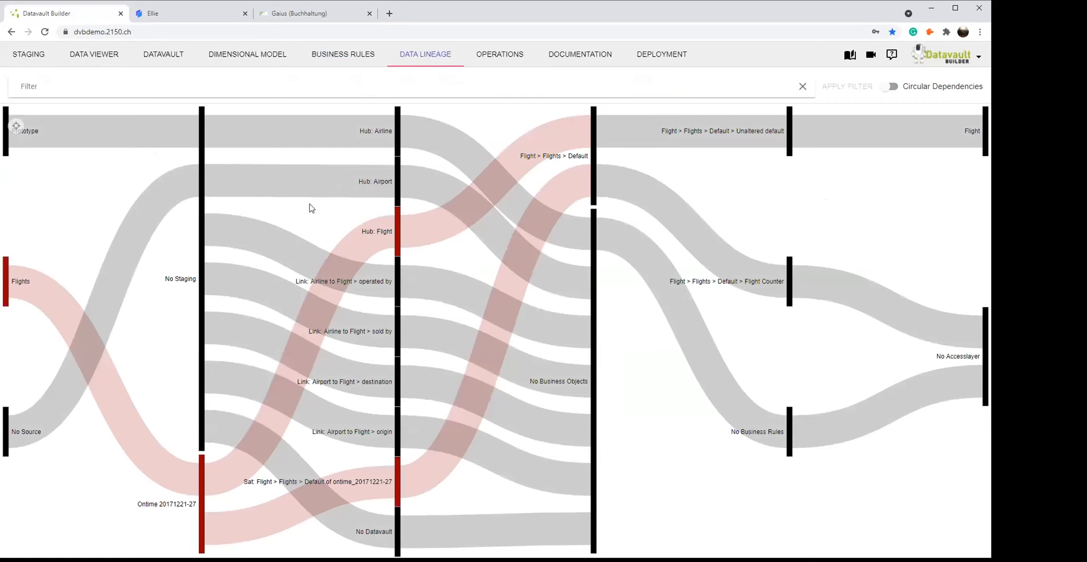
right_click(8, 297)
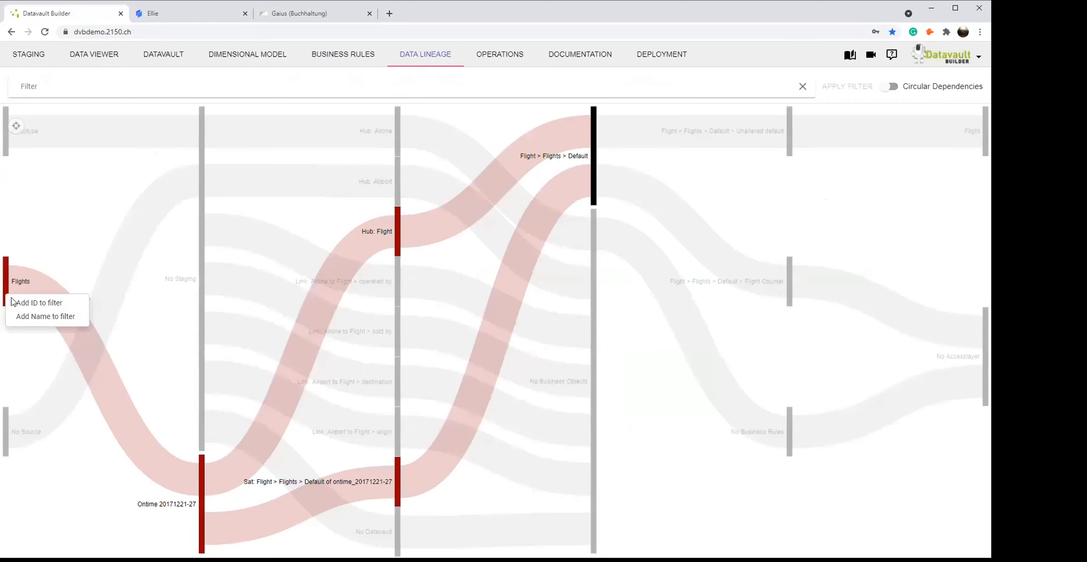
left_click(29, 305)
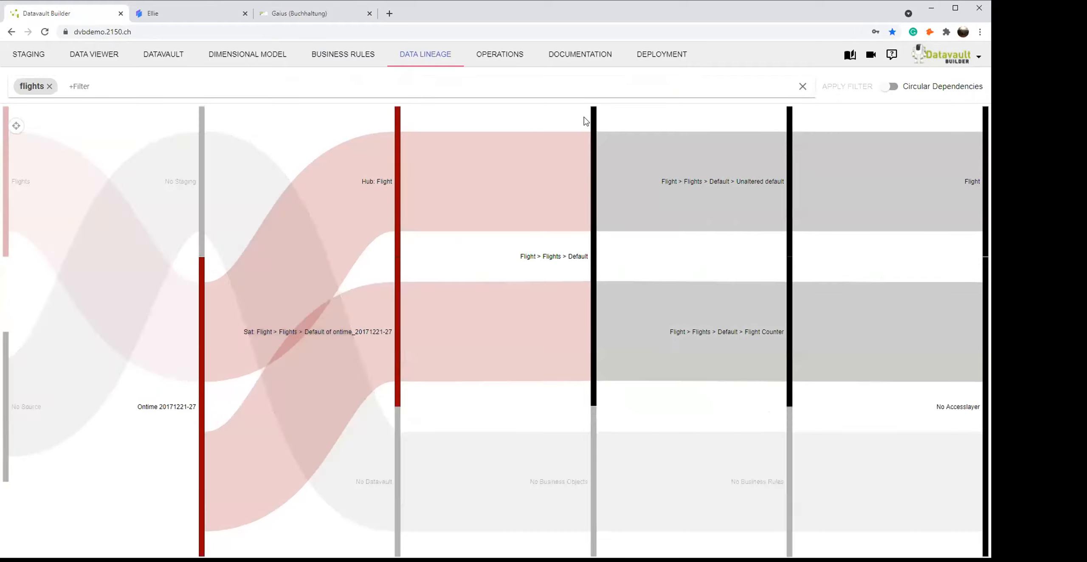
Open the Default job of the Flights system in the operations area and run it.
left_click(510, 55)
left_click(98, 81)
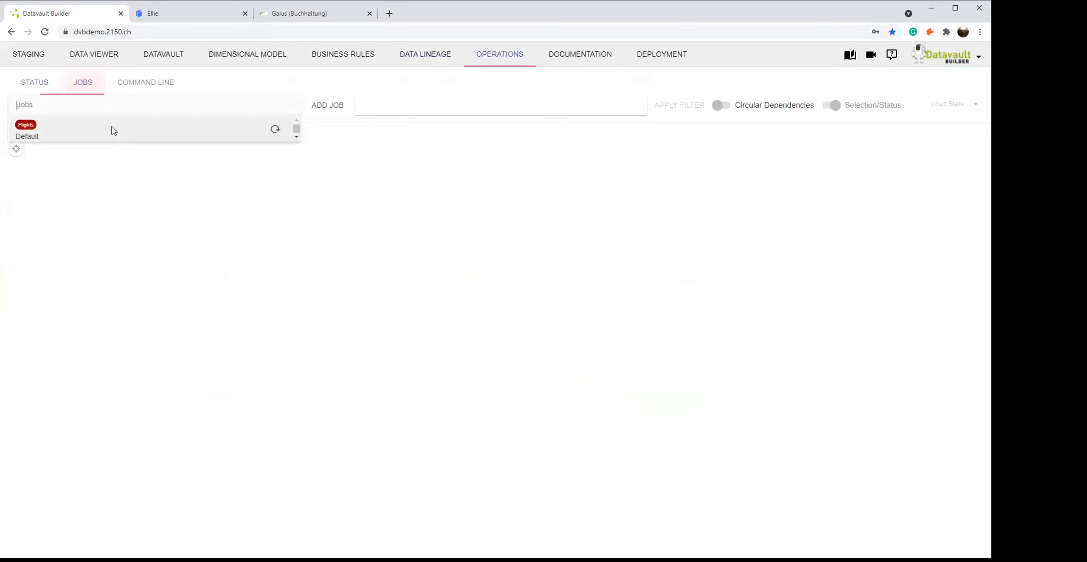
left_click(112, 131)
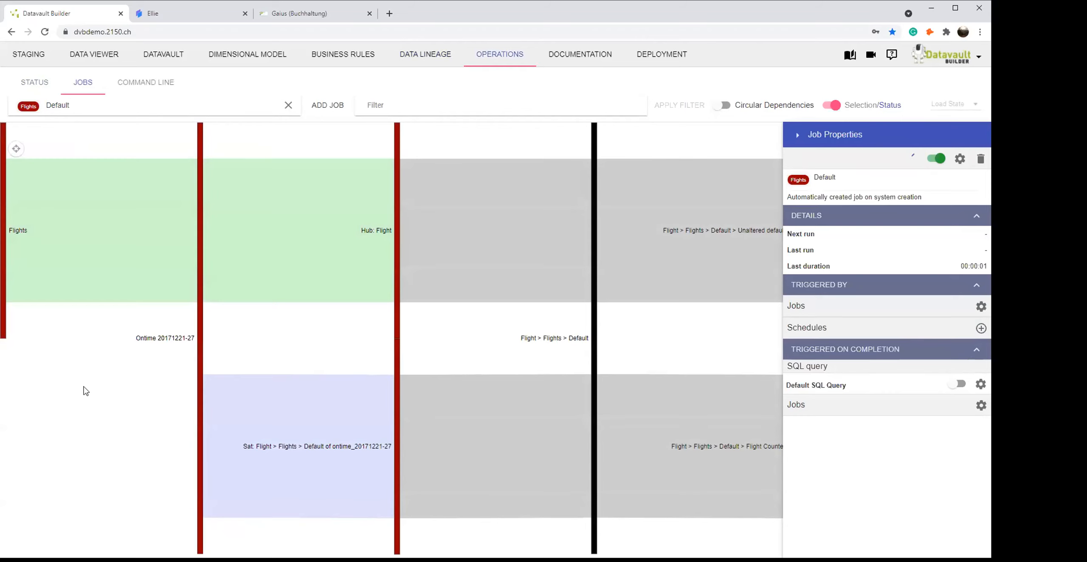
Open the generated documentation and look through its staging tables, hub list and hub detail diagrams.
left_click(565, 63)
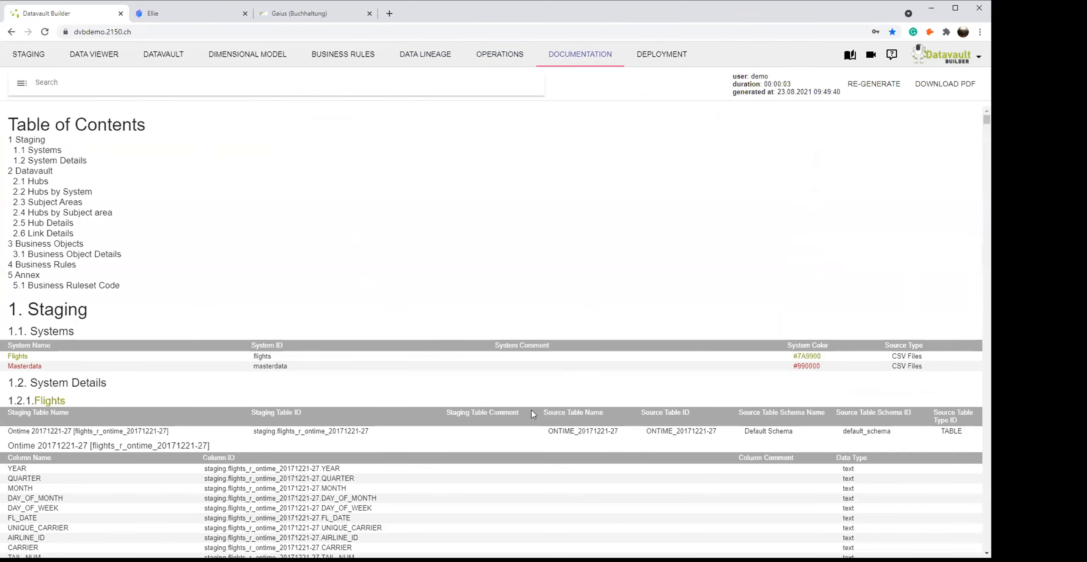
scroll(532, 414, "down", 10)
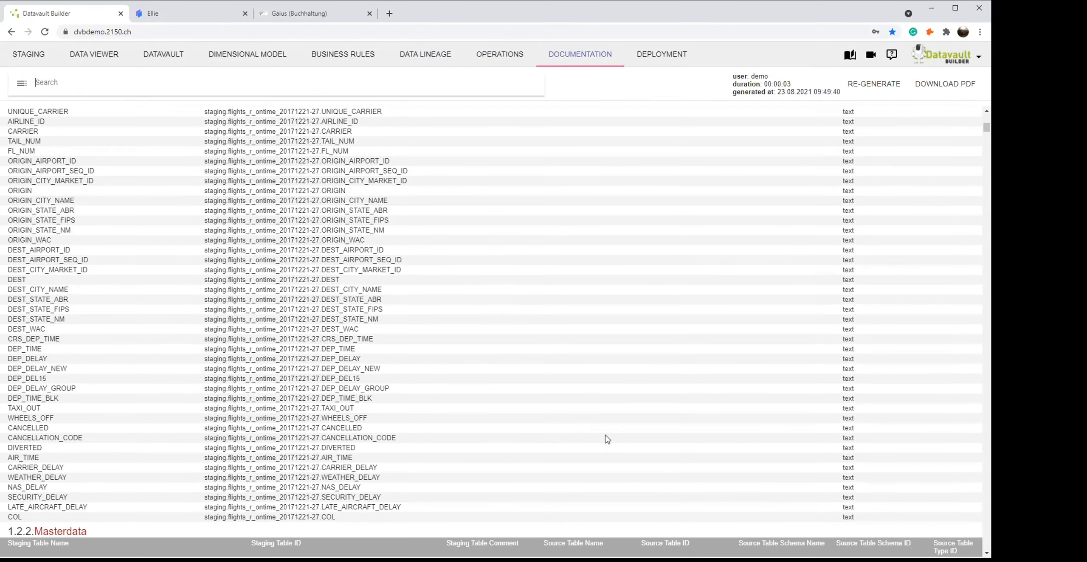
scroll(608, 440, "down", 12)
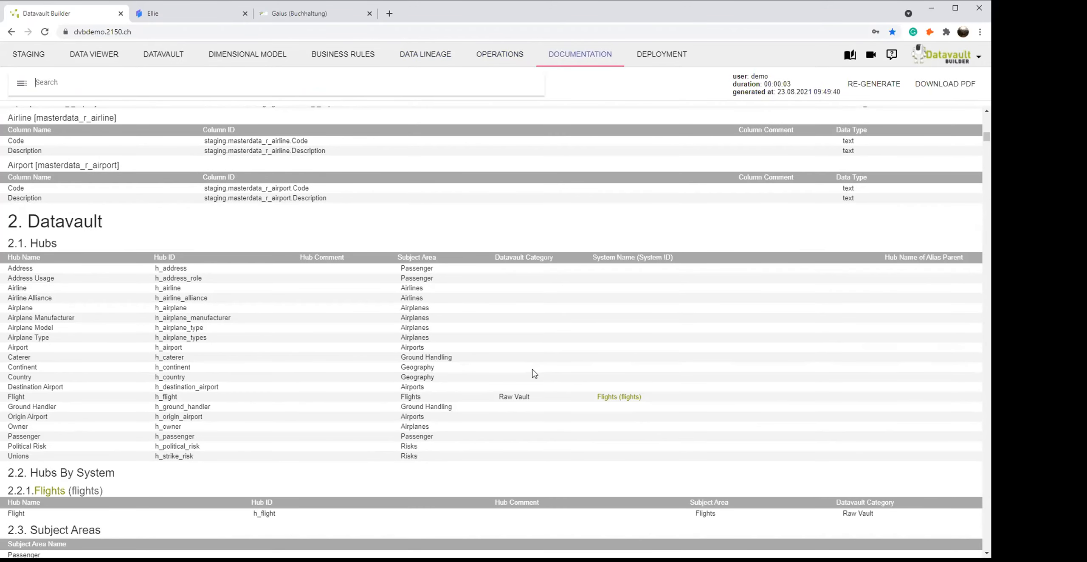
scroll(565, 362, "down", 15)
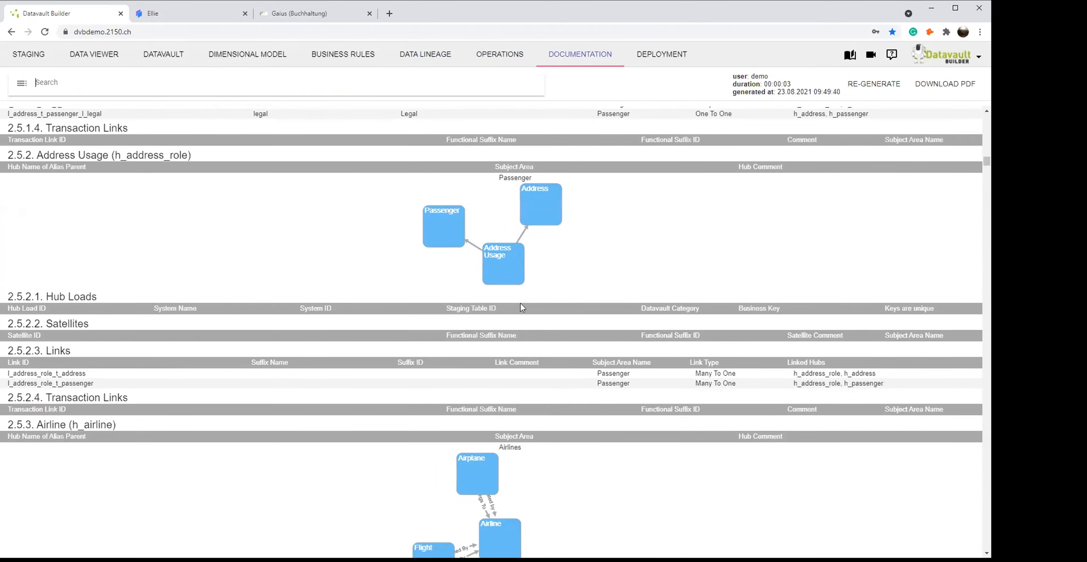
scroll(594, 389, "down", 3)
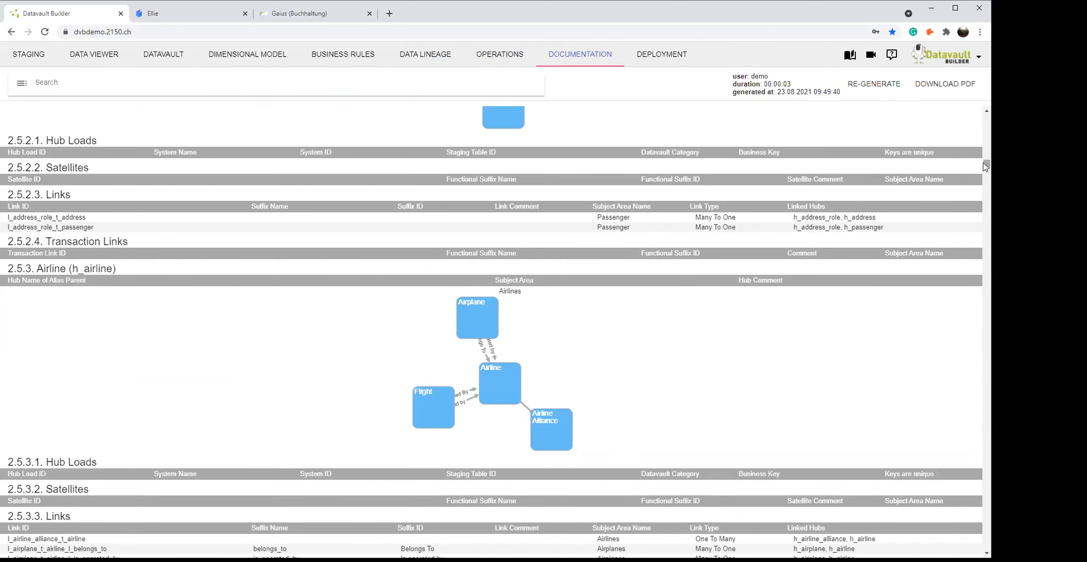
left_click_drag(986, 166, 986, 254)
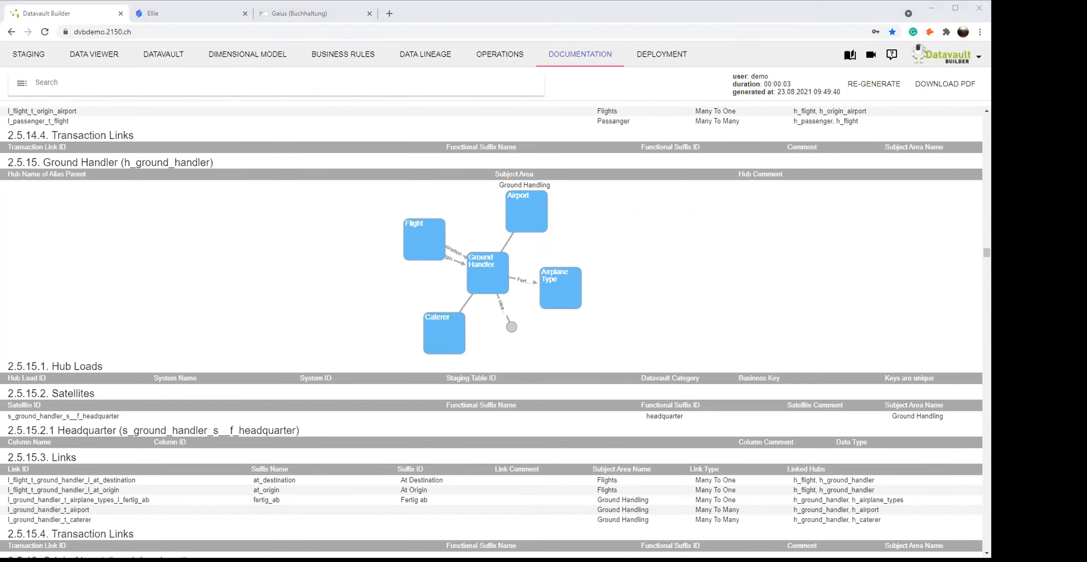
Switch to the database client, open the data of the hubs view in the dvb_core schema, and refresh it.
key("alt+Tab")
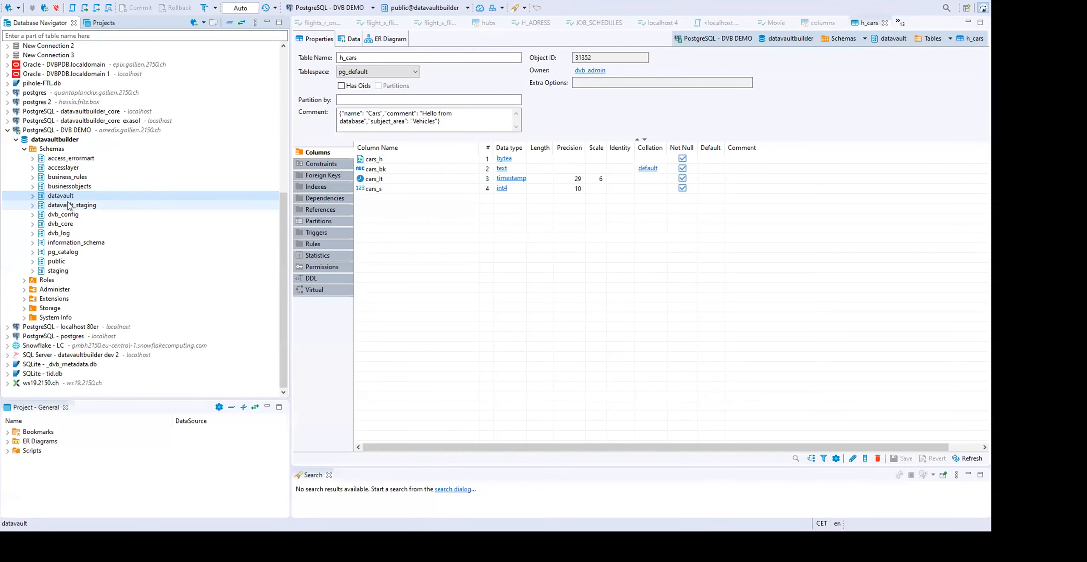
left_click(34, 224)
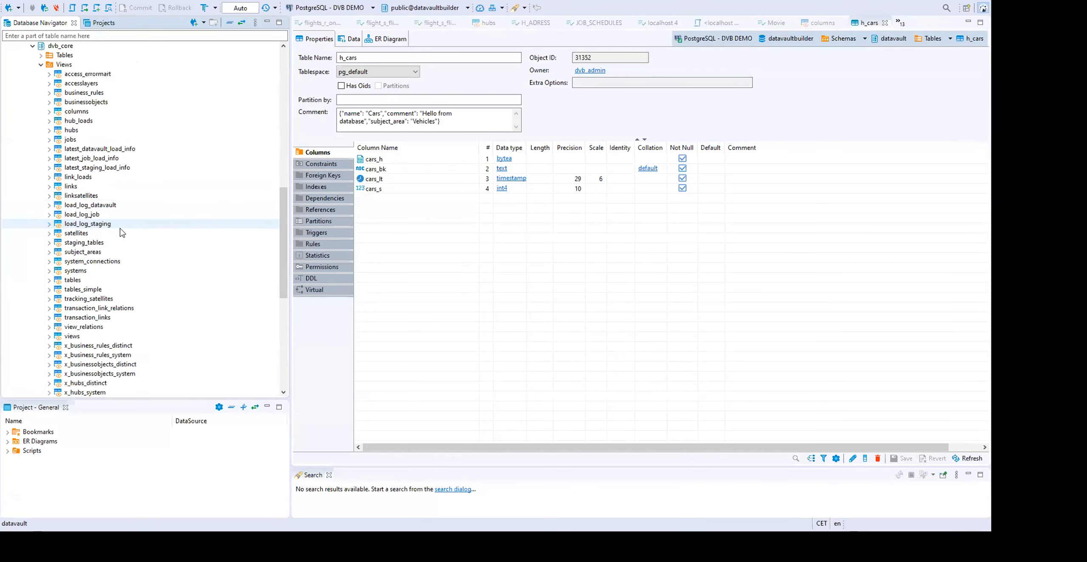
double_click(74, 132)
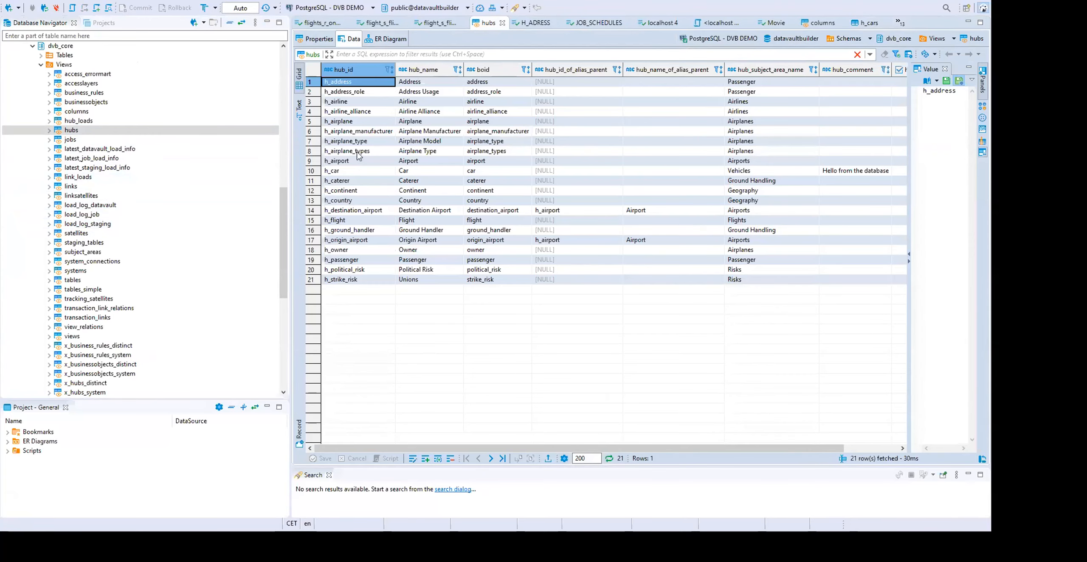
key("F5")
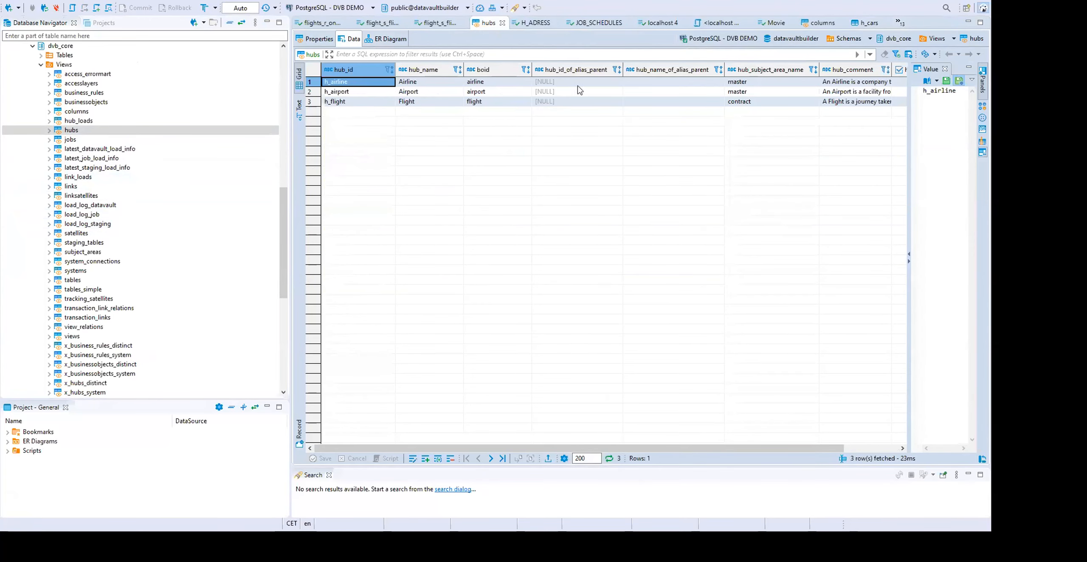
Examine the hub comment and prototype columns of the hubs view, including the Airline hub's full comment.
left_click_drag(739, 448, 811, 449)
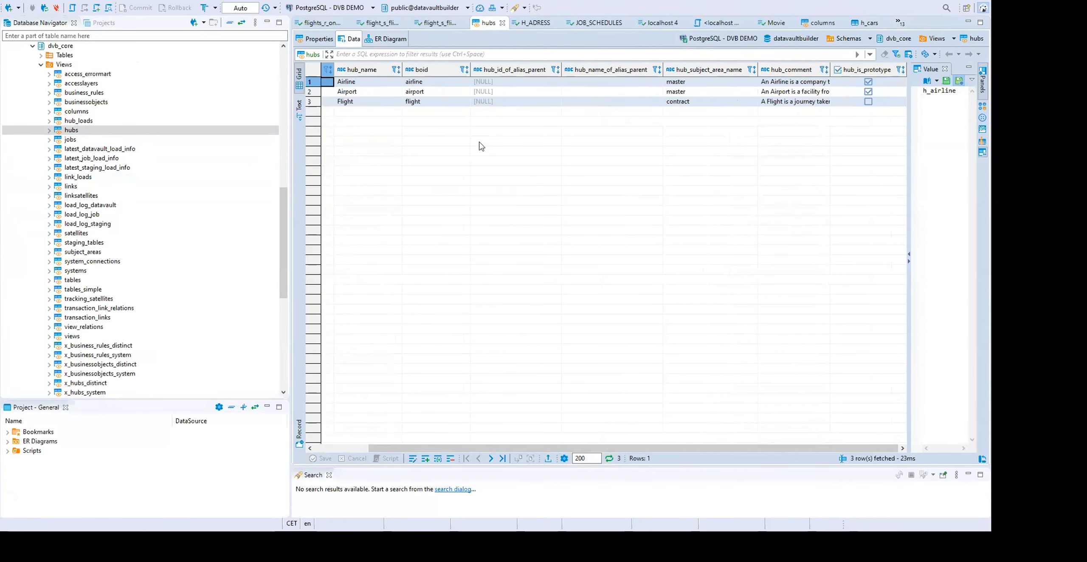
left_click(779, 84)
left_click(800, 82)
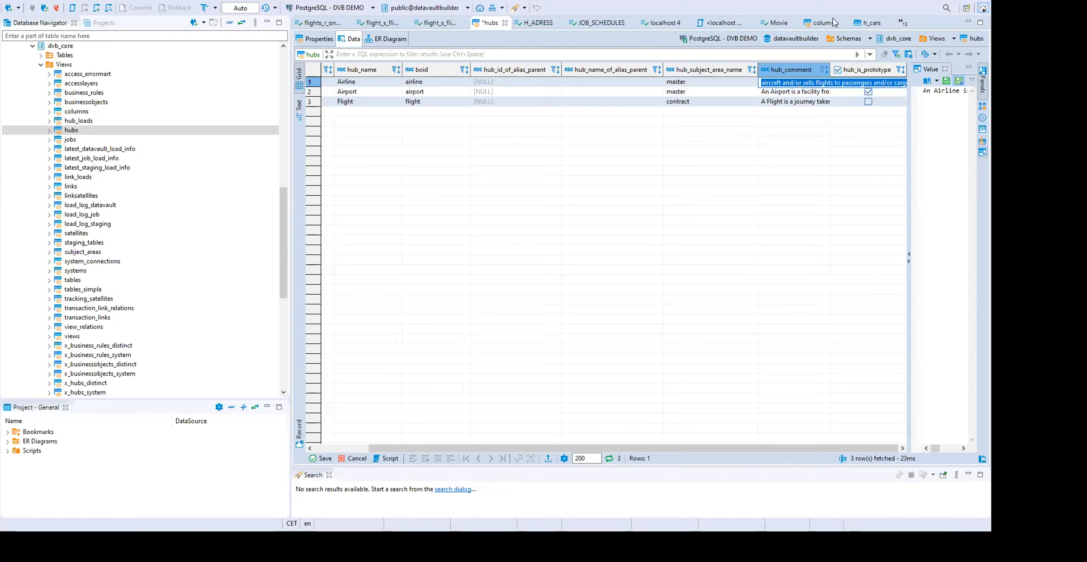
key("ctrl+s")
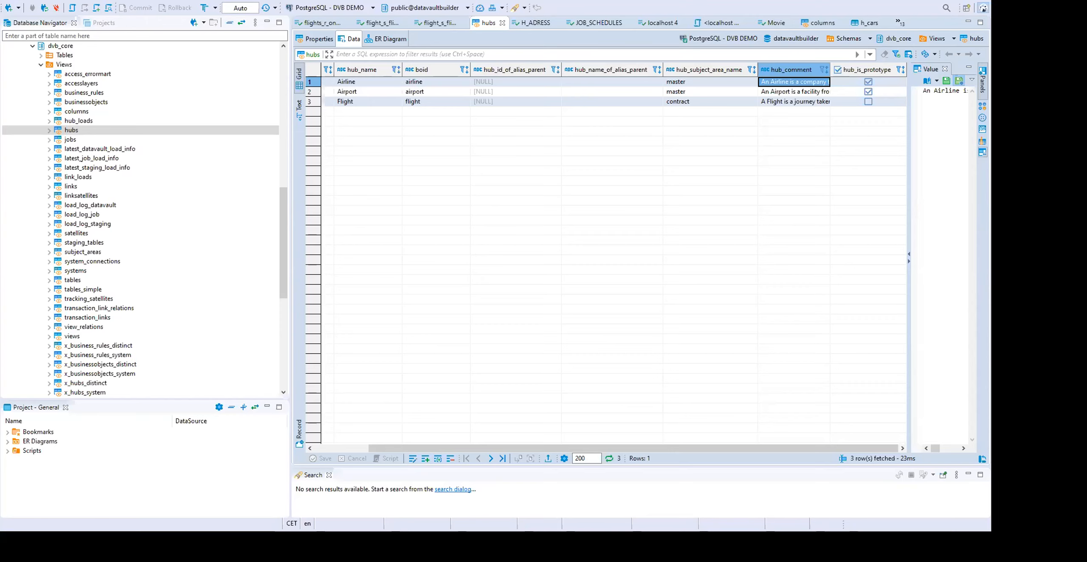
Switch back to the browser and inspect the headers of the initiateJob network request.
key("alt+Tab")
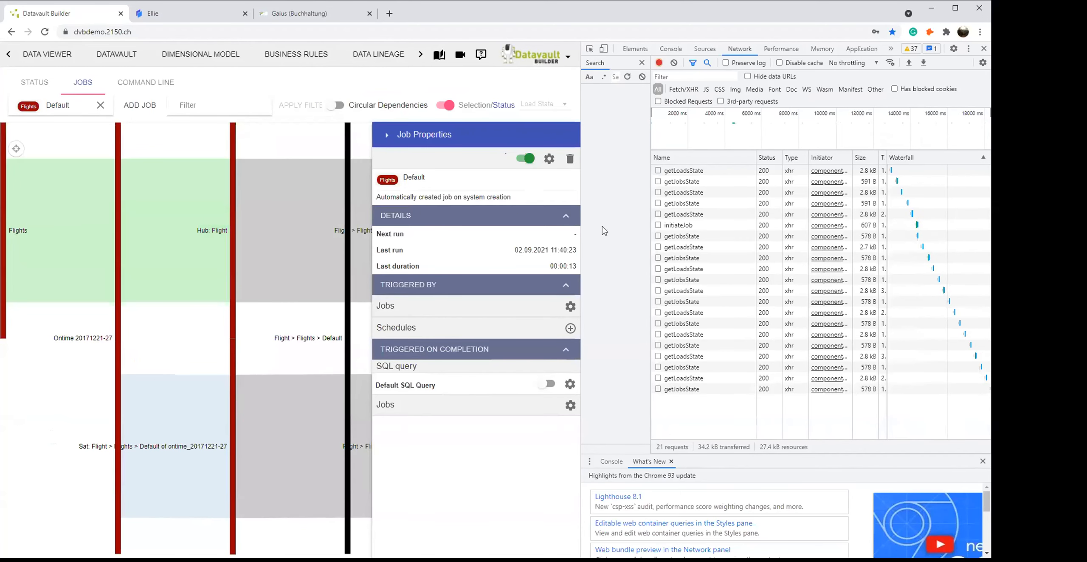
left_click(680, 225)
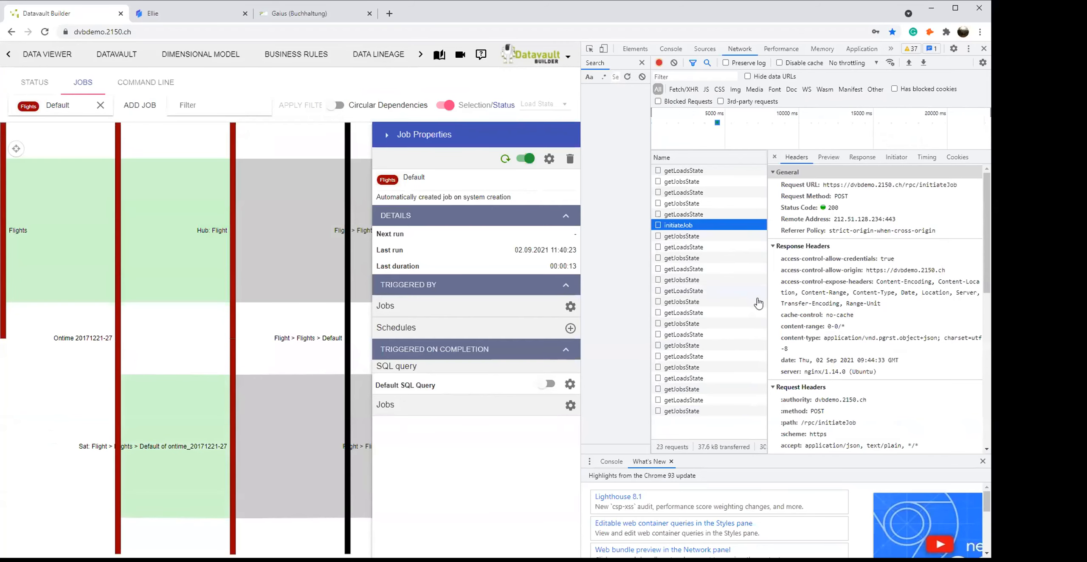
Examine the job_id in the initiateJob request payload, then close the developer tools.
scroll(883, 383, "down", 5)
left_click_drag(879, 445, 781, 433)
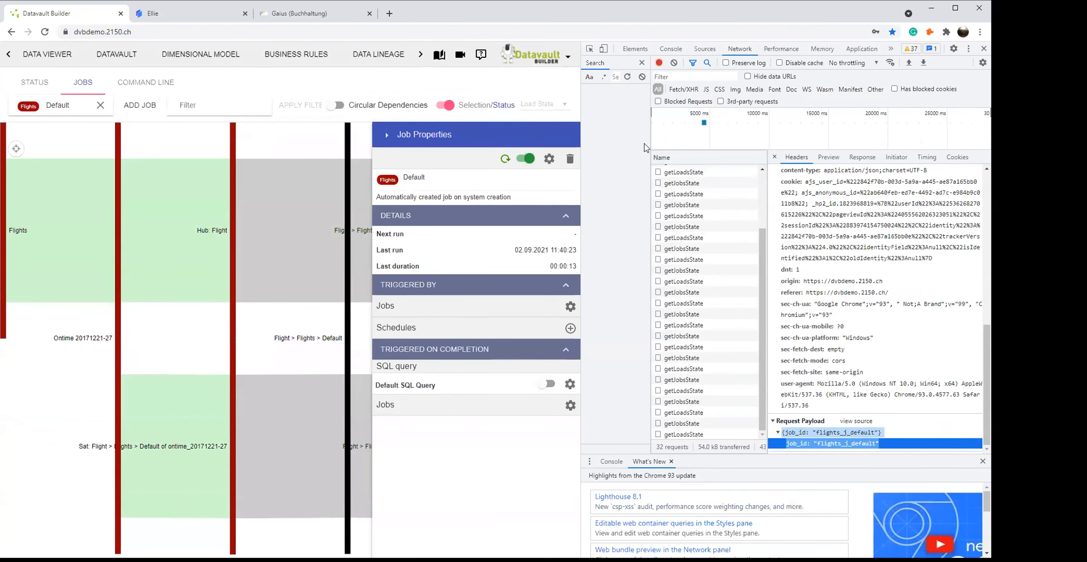
key("F12")
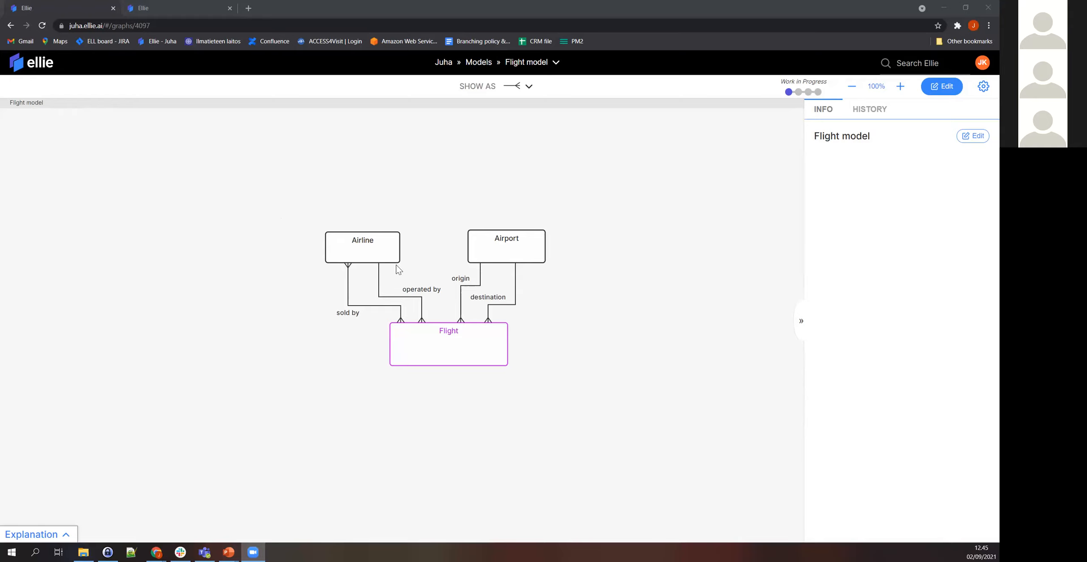
left_click(719, 224)
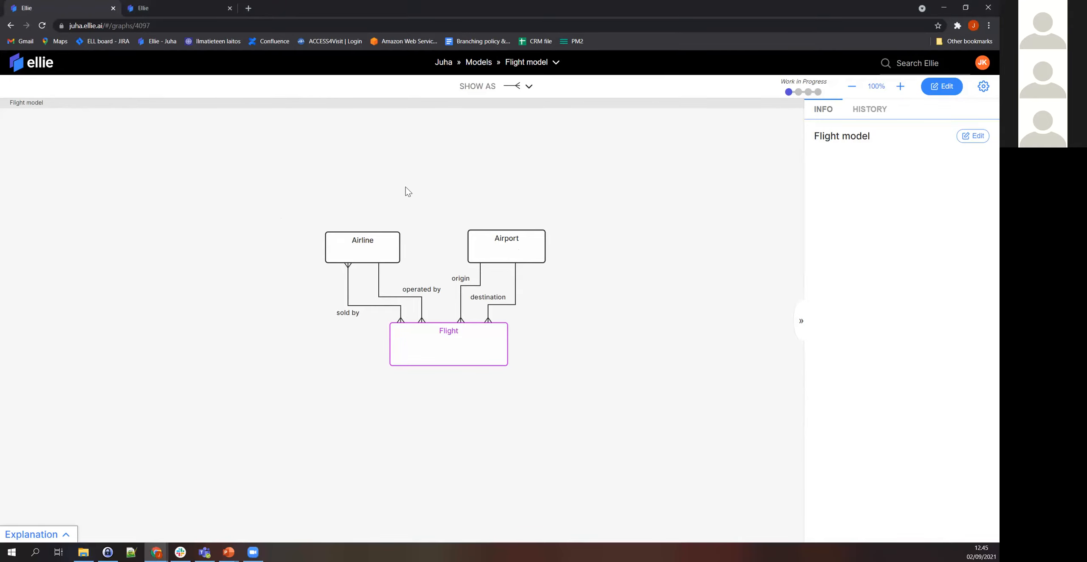
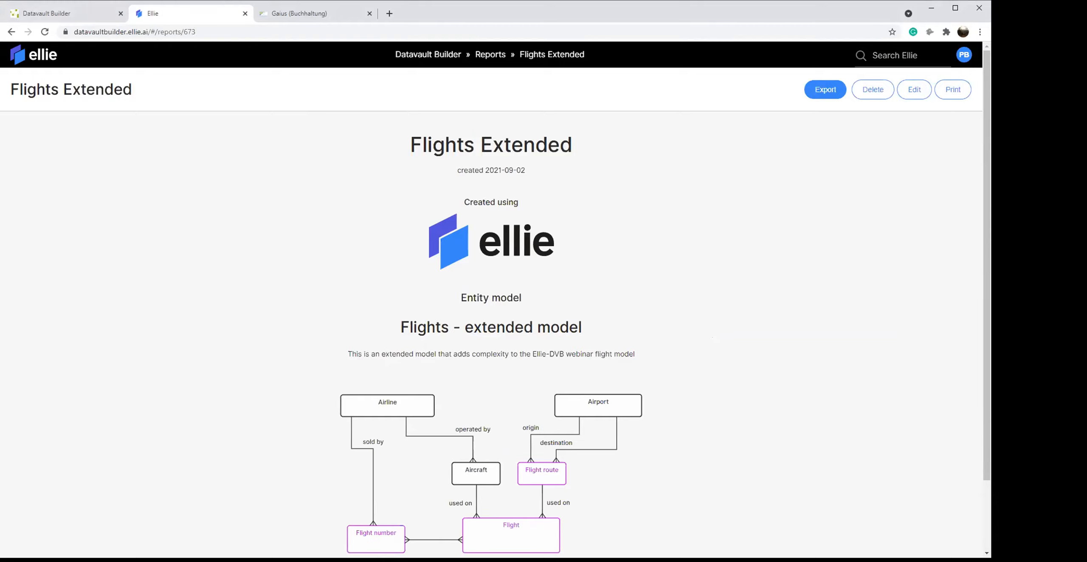
Open Datavault Builder's deployment module and connect the exported datavaultbuilder folder as the source, with the local environment as the target.
left_click(72, 17)
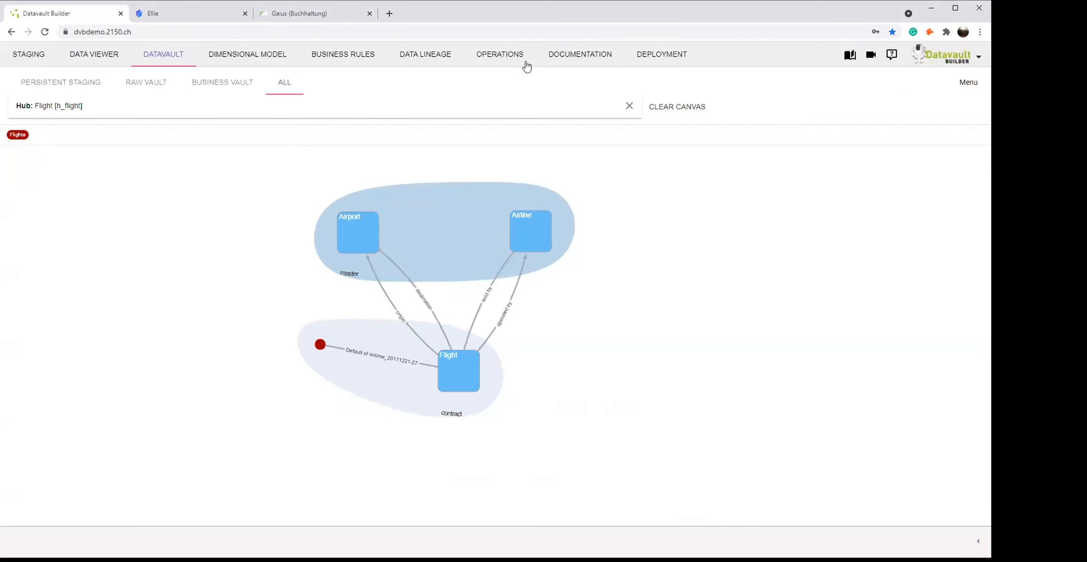
left_click(654, 56)
left_click(66, 85)
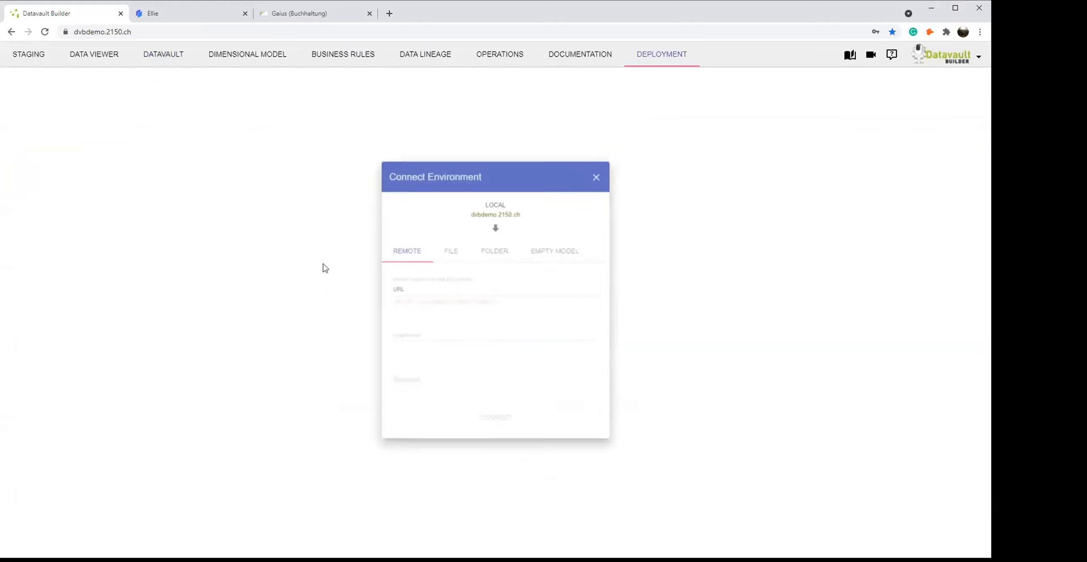
left_click(495, 223)
left_click(495, 256)
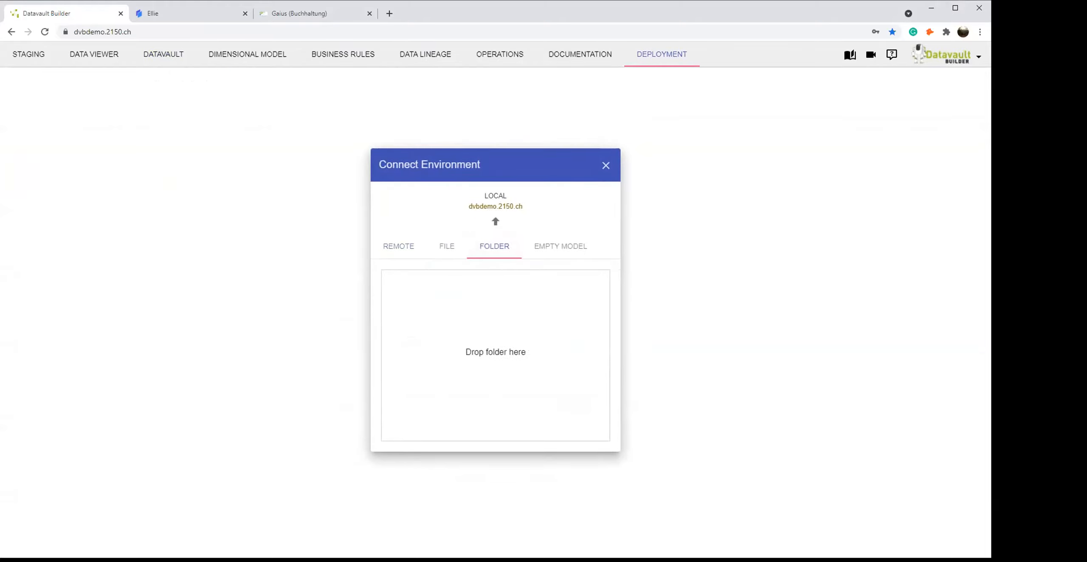
key("alt+Tab")
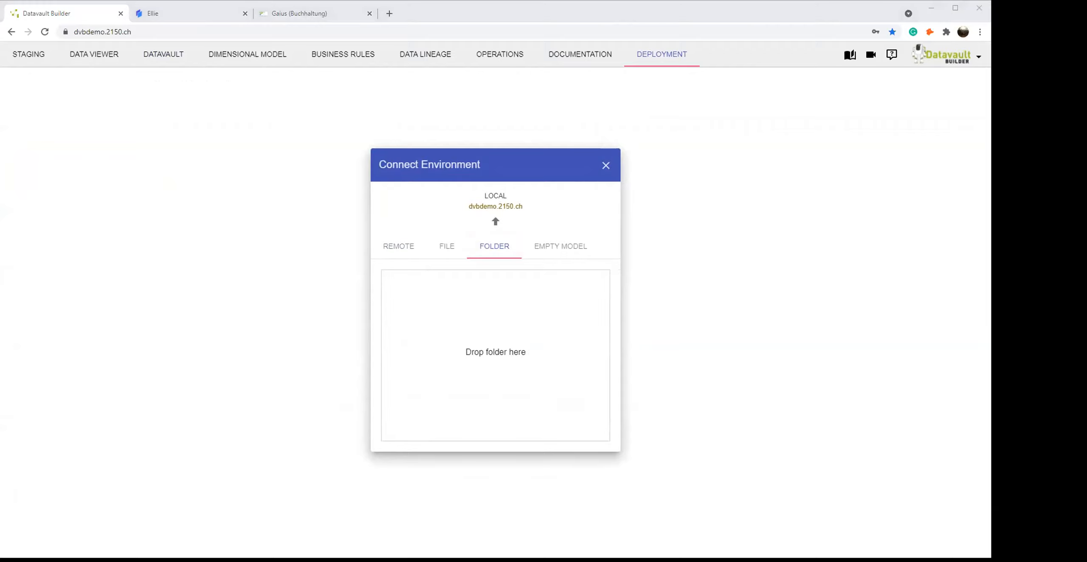
left_click_drag(377, 365, 447, 376)
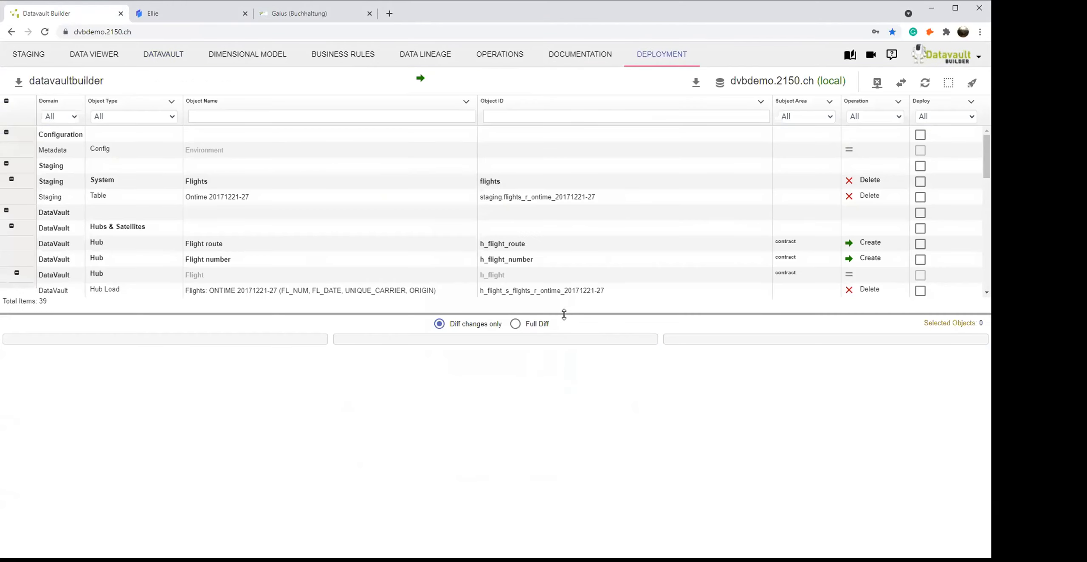
left_click_drag(608, 313, 599, 478)
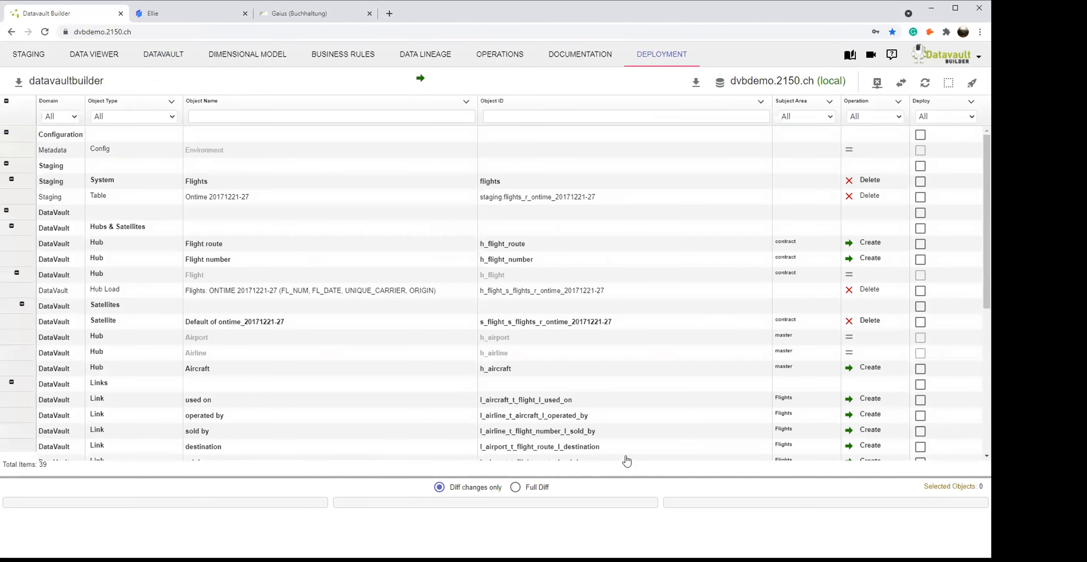
scroll(748, 335, "down", 2)
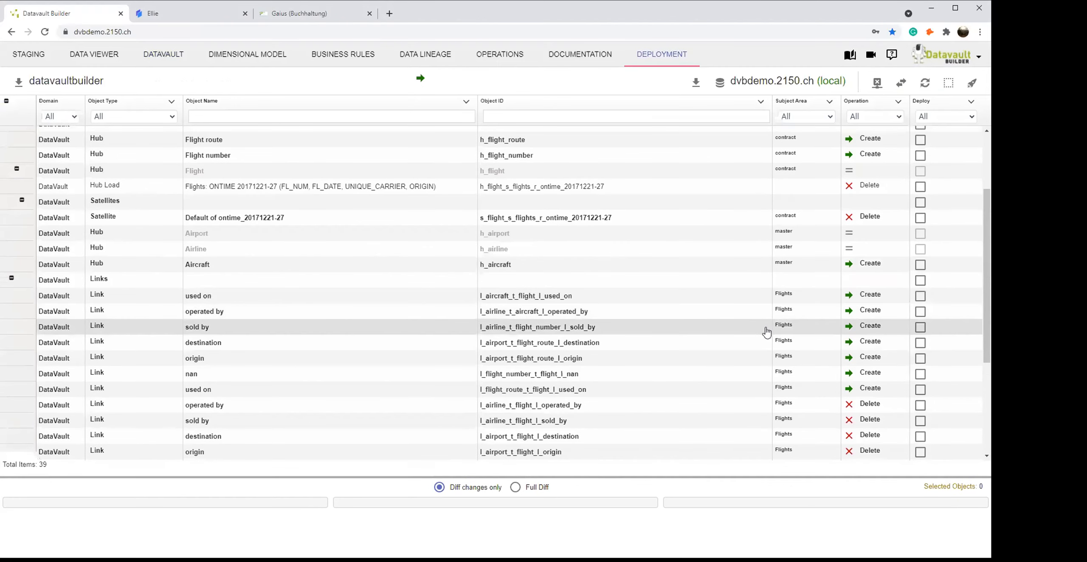
scroll(764, 319, "up", 1)
left_click(696, 198)
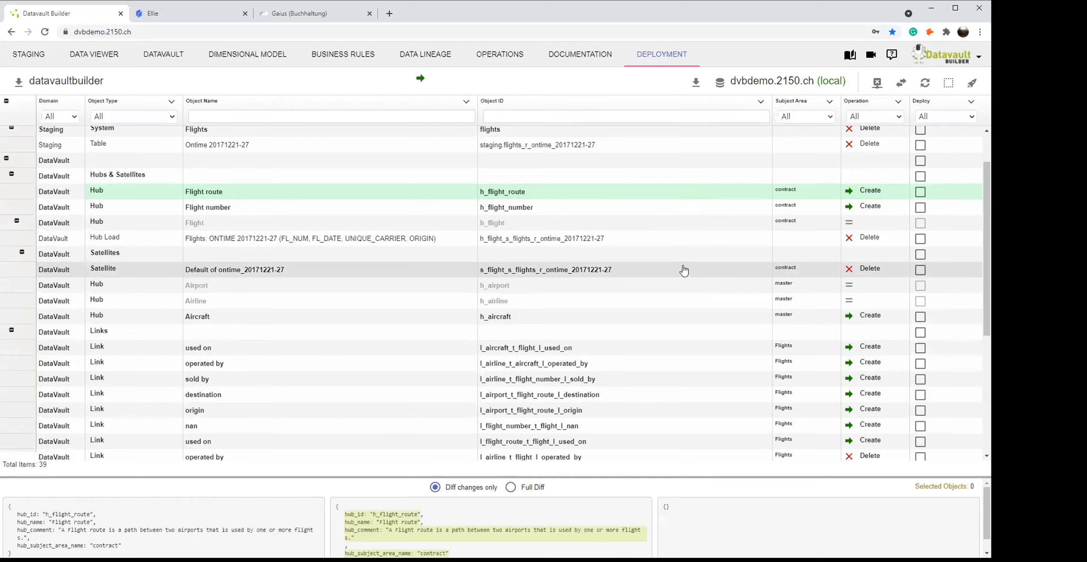
left_click(684, 271)
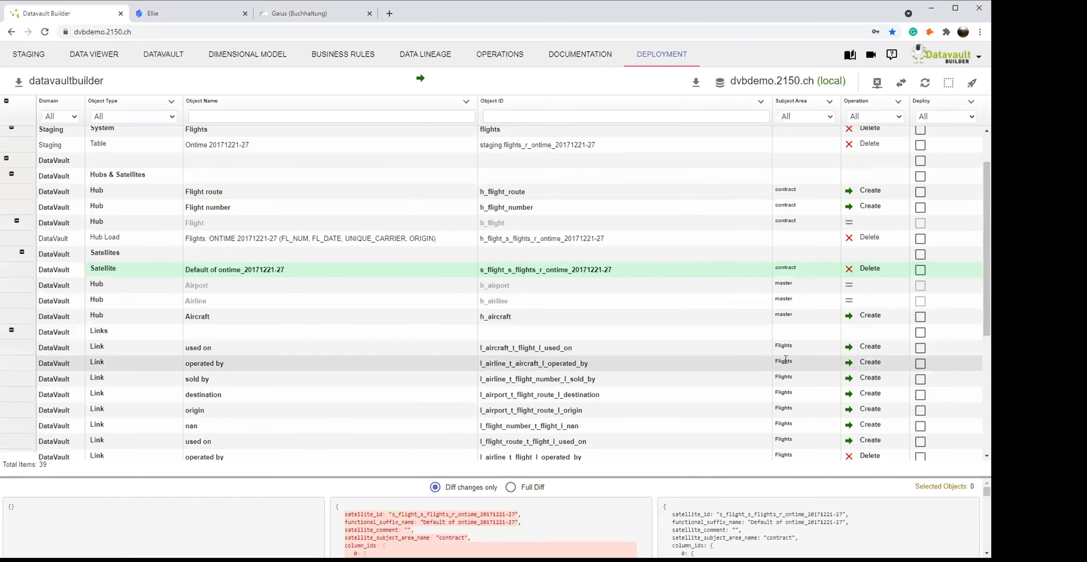
Inspect the differences of the operated by, sold by, destination and origin links marked for deletion, and review the whole object list.
scroll(666, 323, "down", 3)
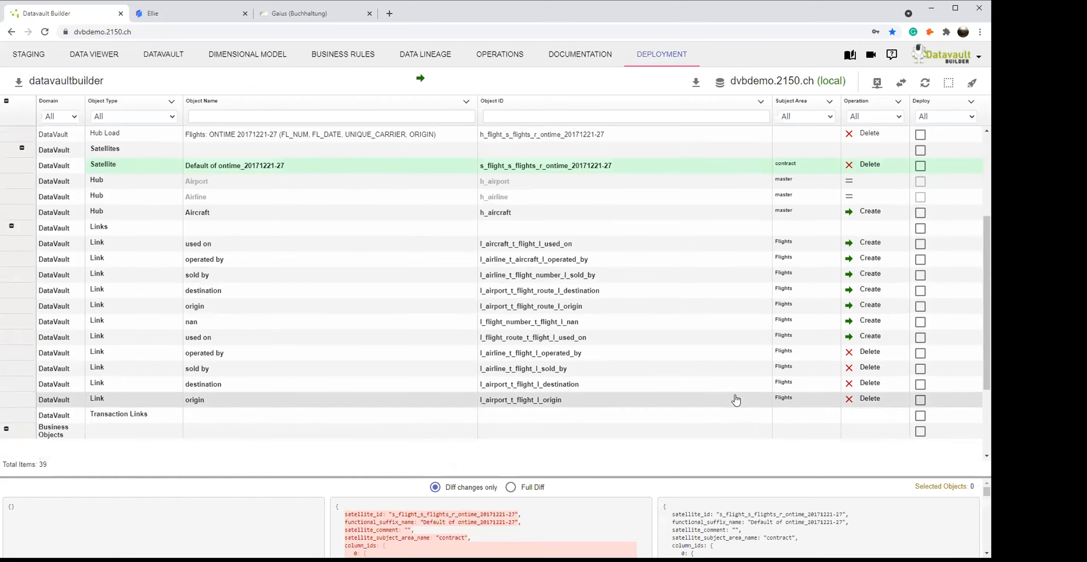
left_click(579, 357)
left_click(546, 370)
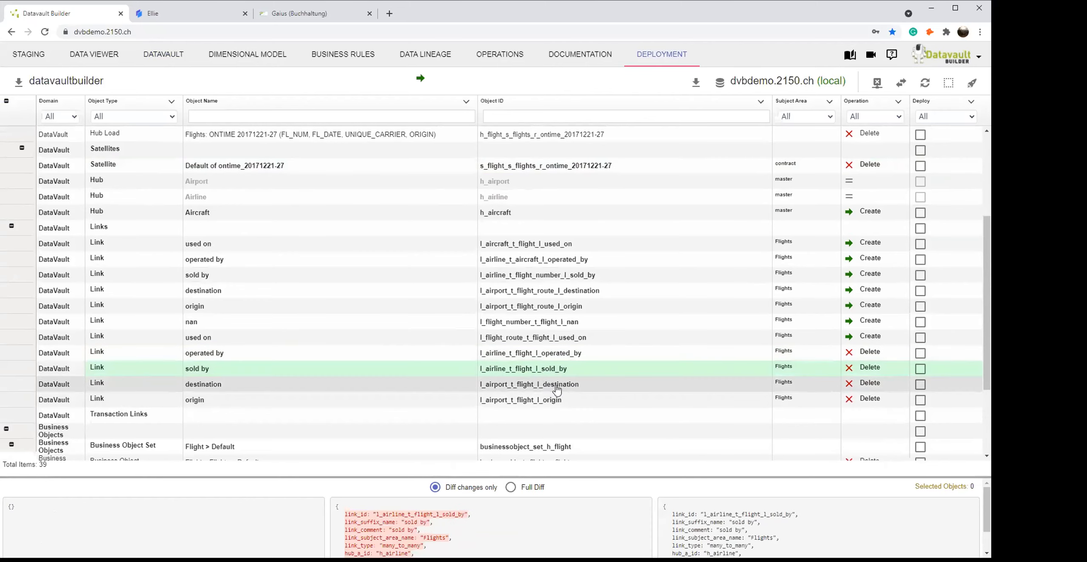
left_click(555, 386)
left_click(563, 402)
scroll(594, 385, "up", 5)
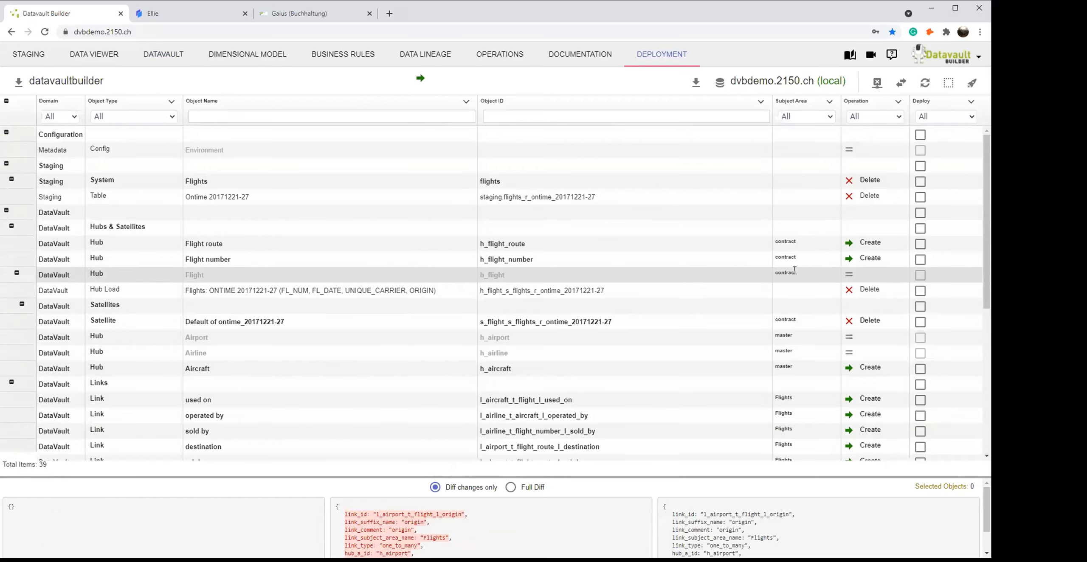
scroll(637, 322, "down", 3)
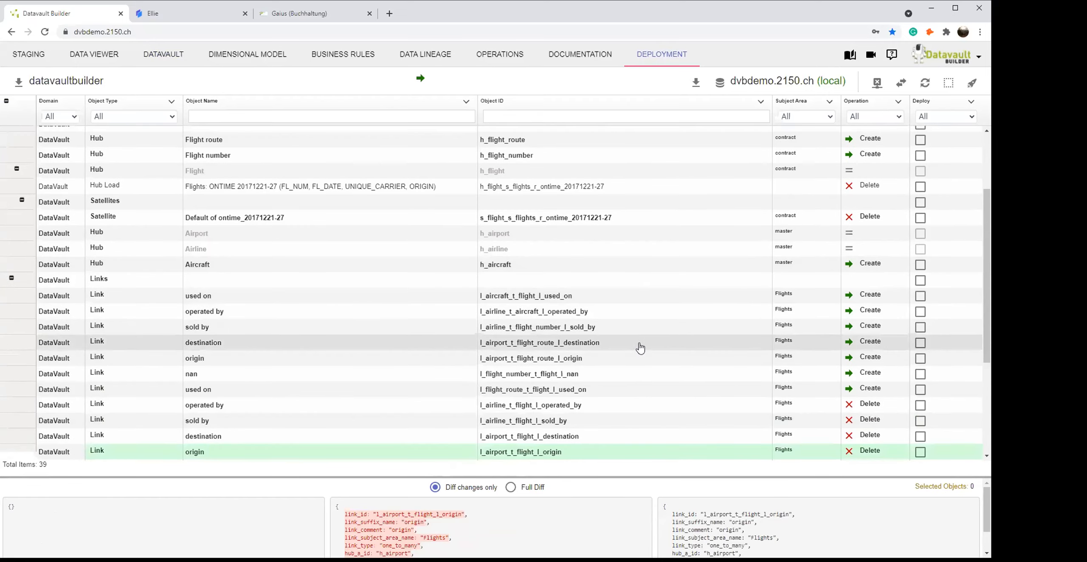
scroll(700, 336, "up", 3)
left_click(949, 84)
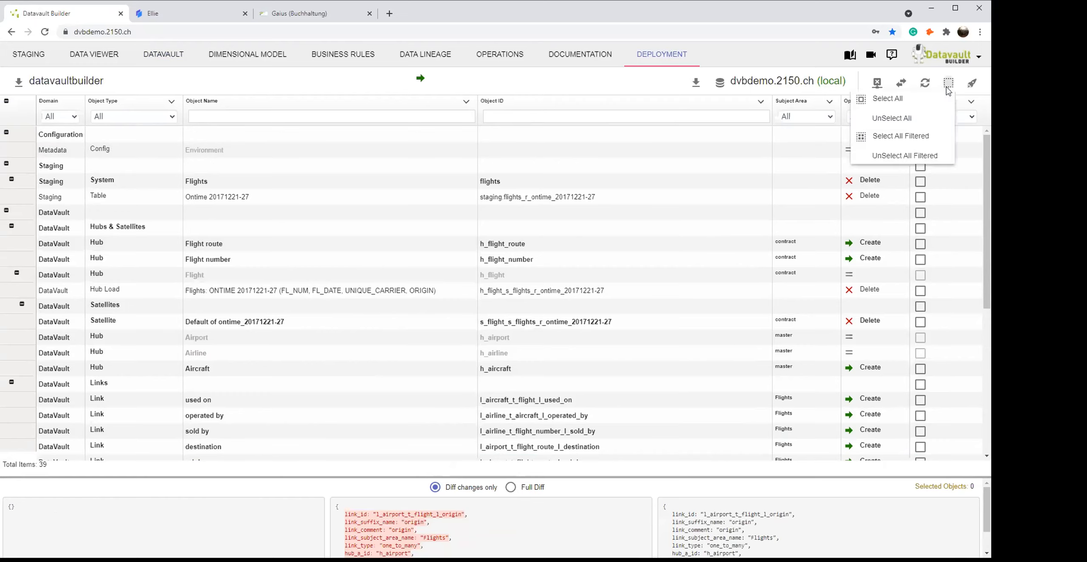
left_click(916, 99)
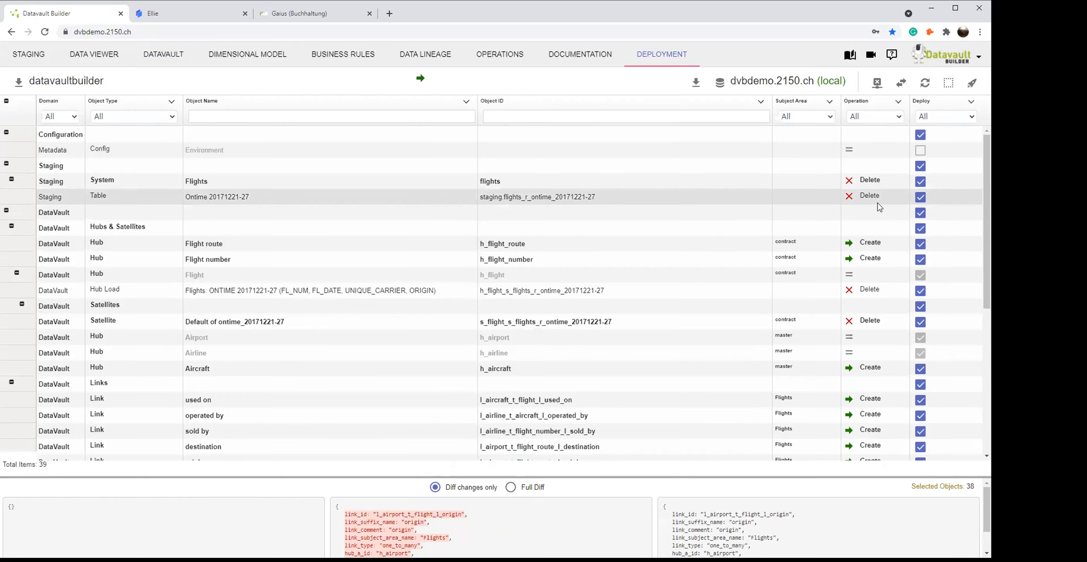
left_click(920, 197)
left_click(922, 181)
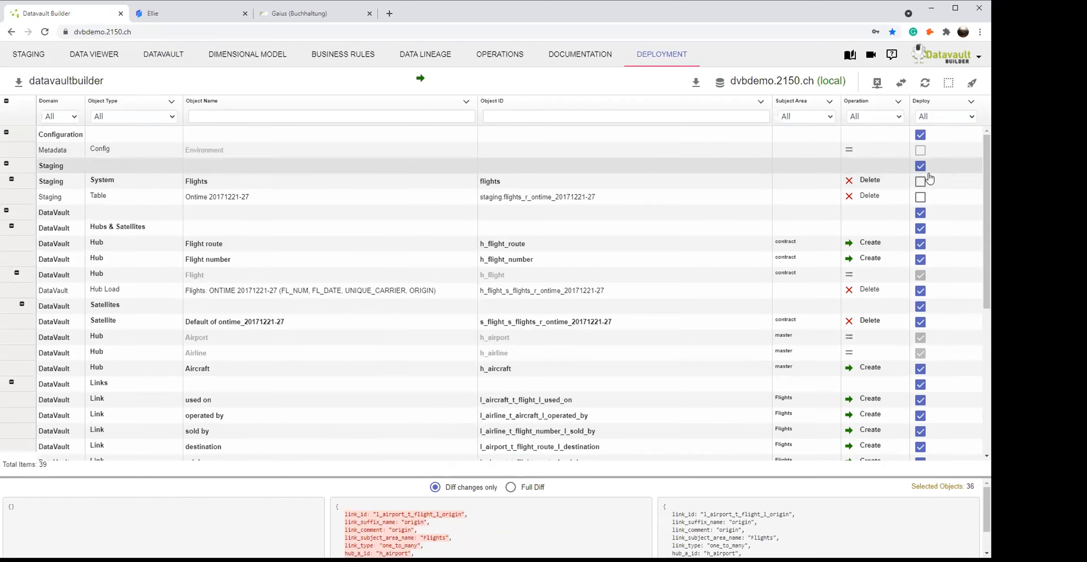
left_click(920, 166)
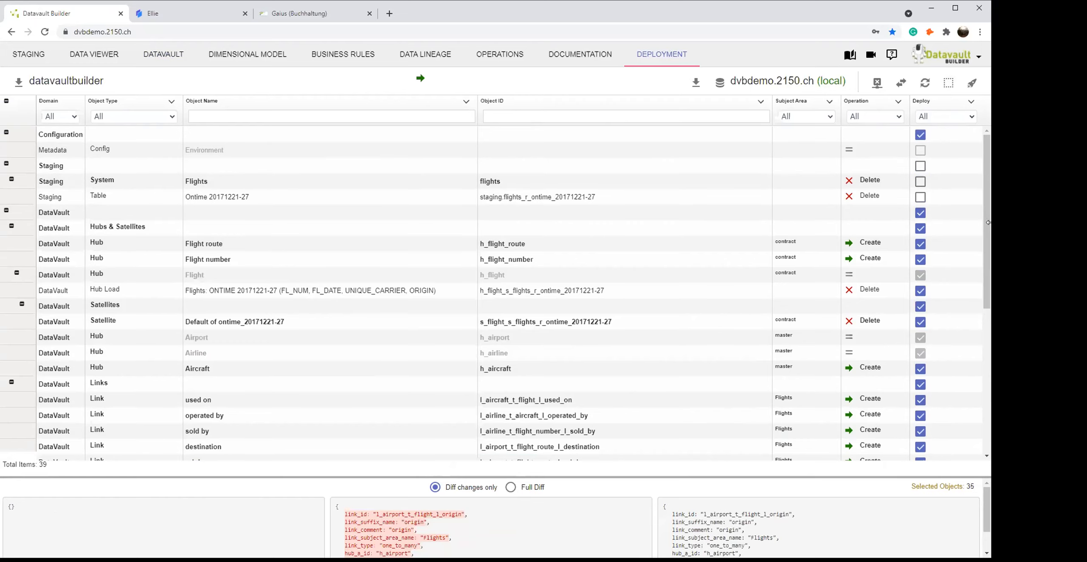
left_click(922, 292)
left_click(921, 322)
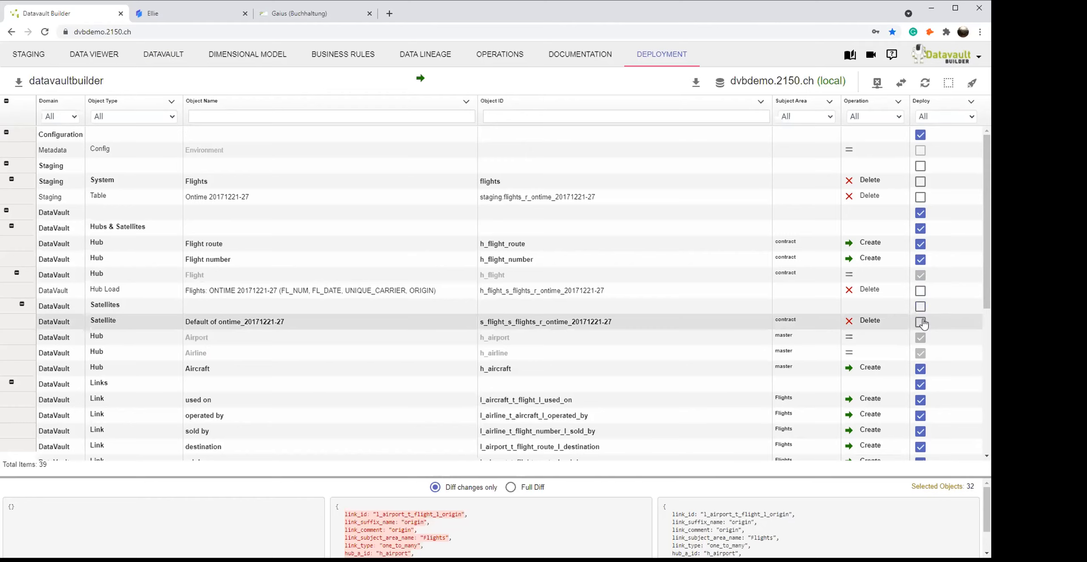
left_click(948, 83)
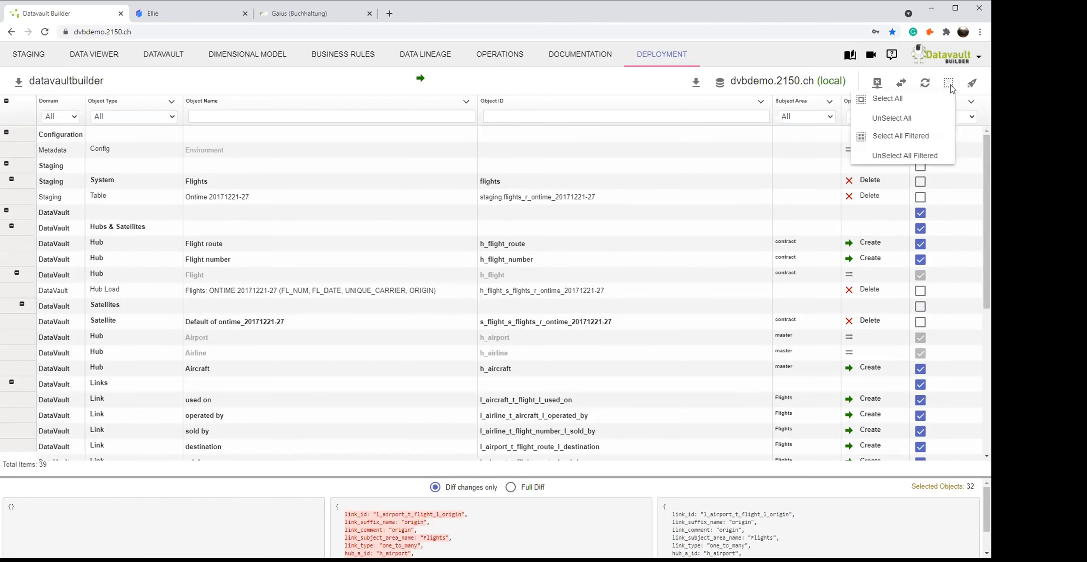
left_click(909, 120)
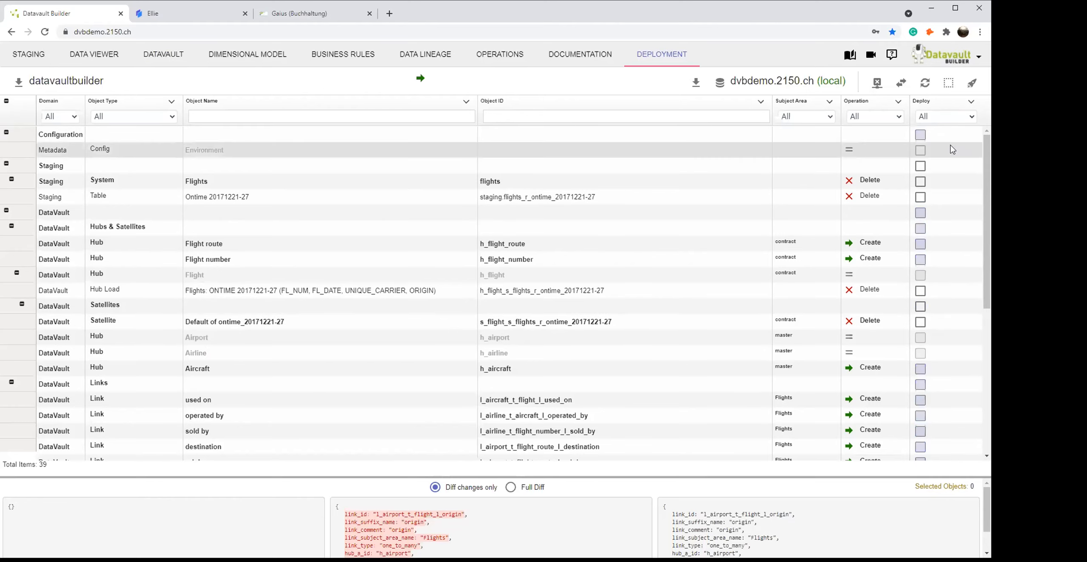
left_click(870, 119)
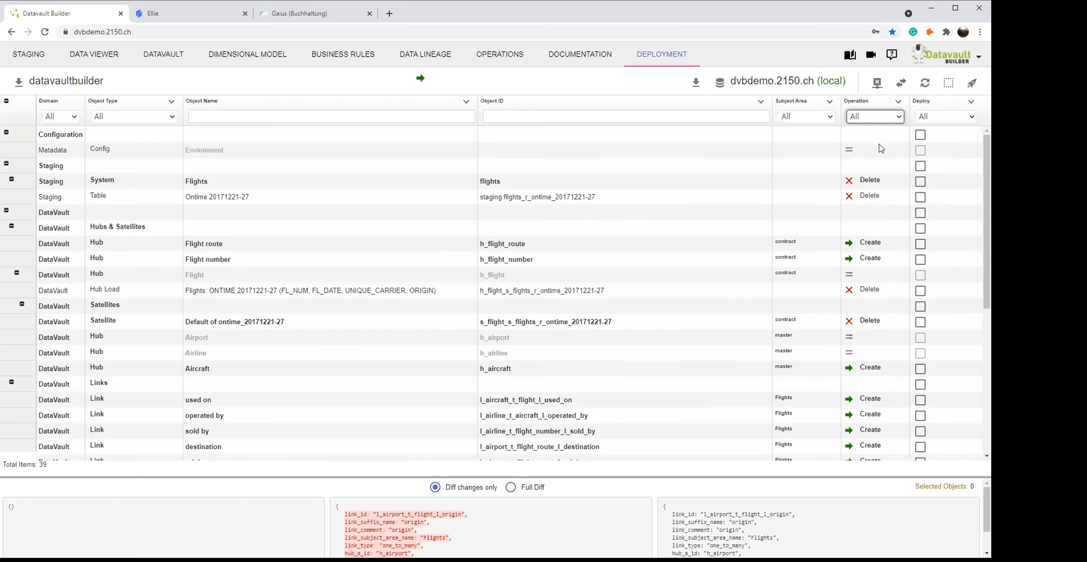
left_click(884, 147)
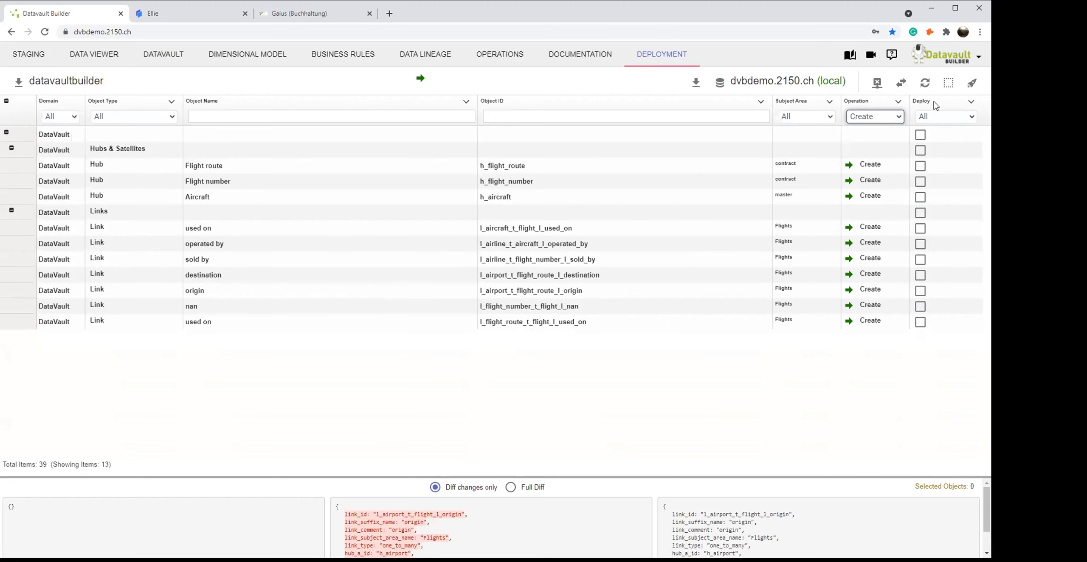
left_click(949, 84)
left_click(939, 105)
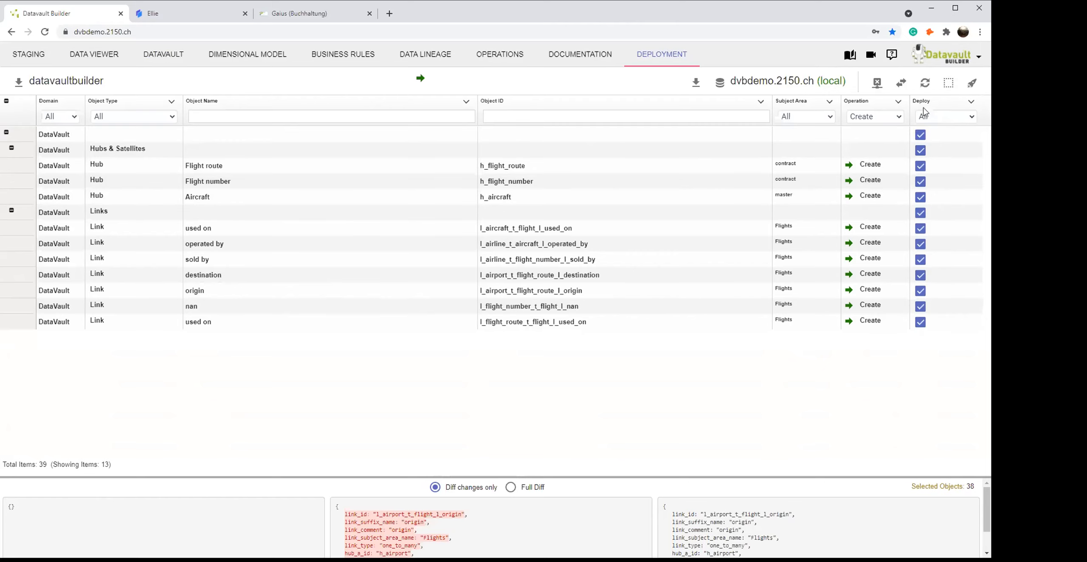
left_click(898, 121)
left_click(891, 133)
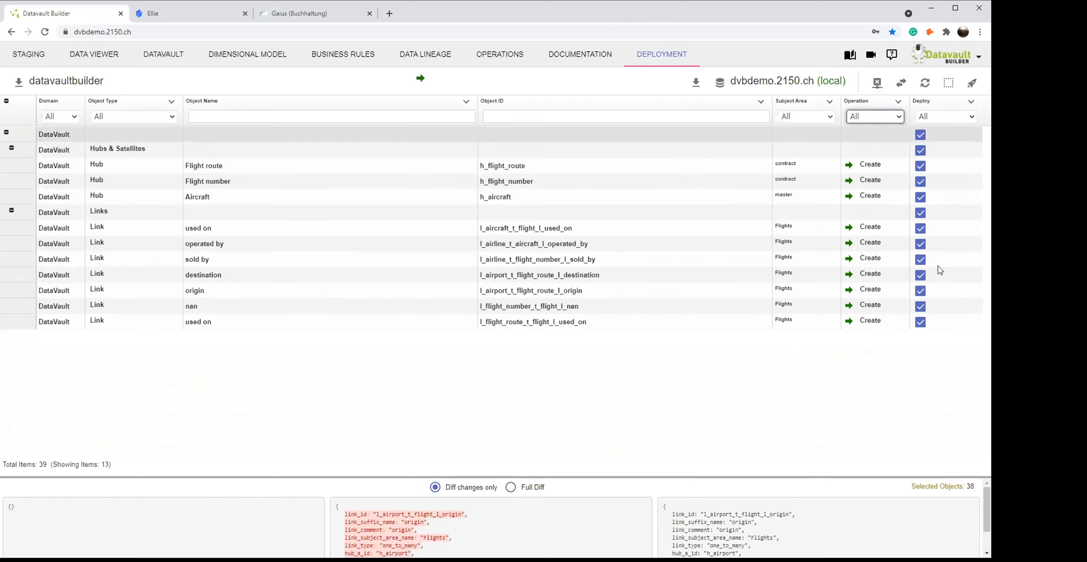
scroll(943, 323, "down", 3)
scroll(946, 326, "down", 2)
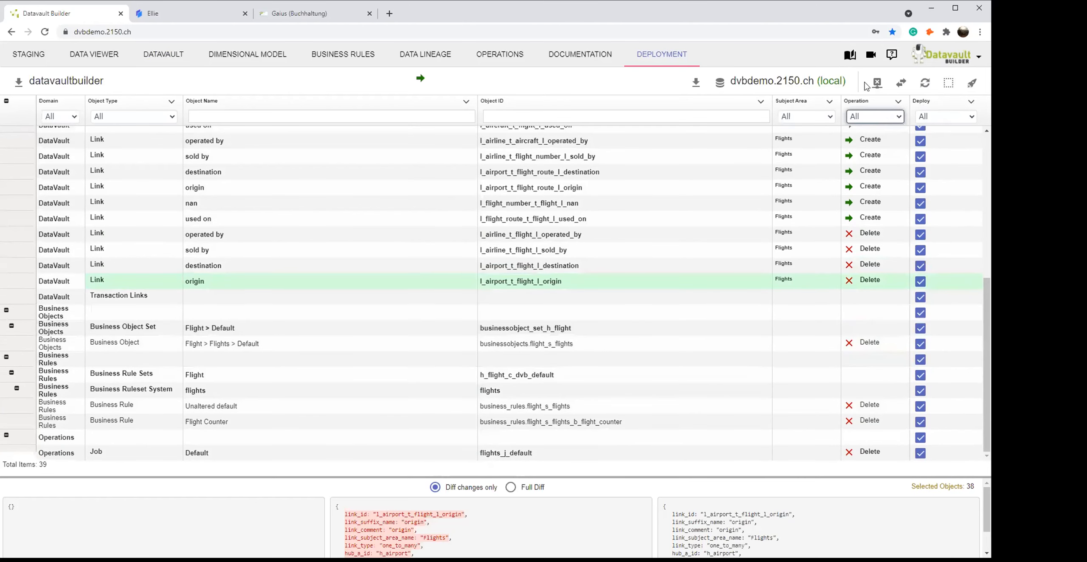
left_click(948, 83)
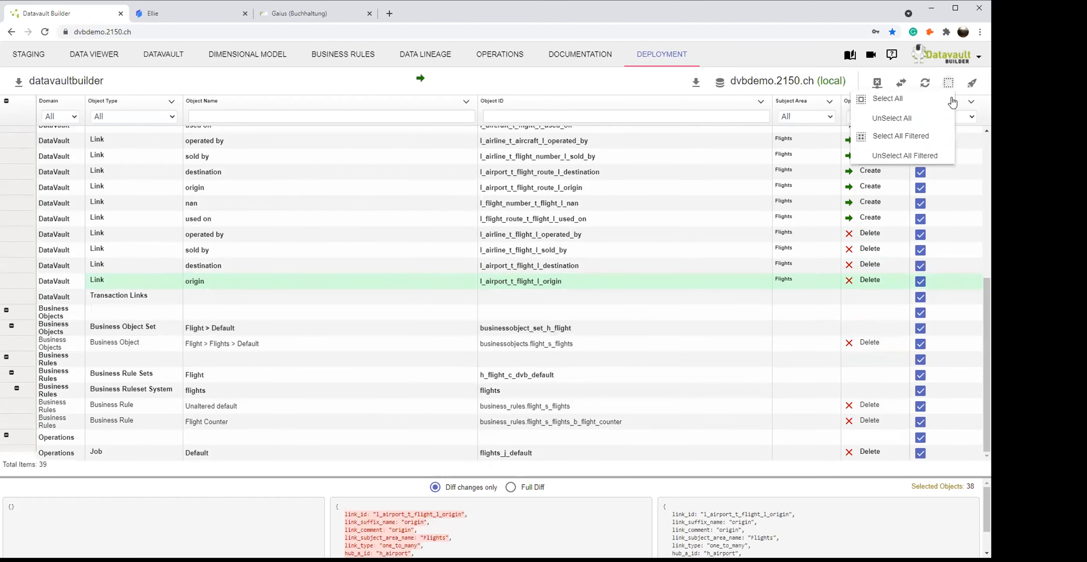
left_click(920, 119)
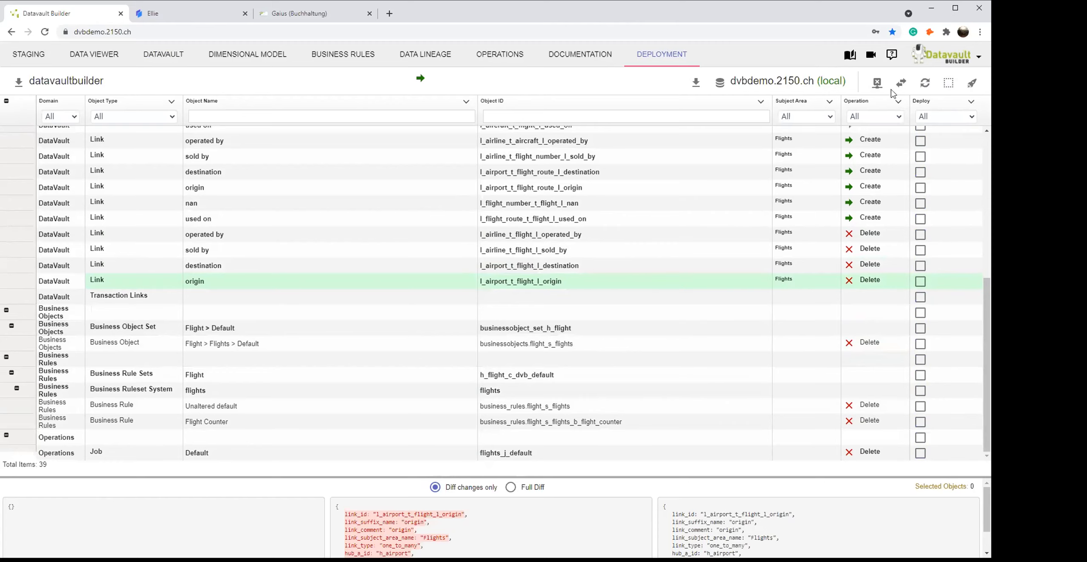
Filter the comparison to Create operations and select all filtered objects for deployment.
left_click(900, 117)
left_click(905, 129)
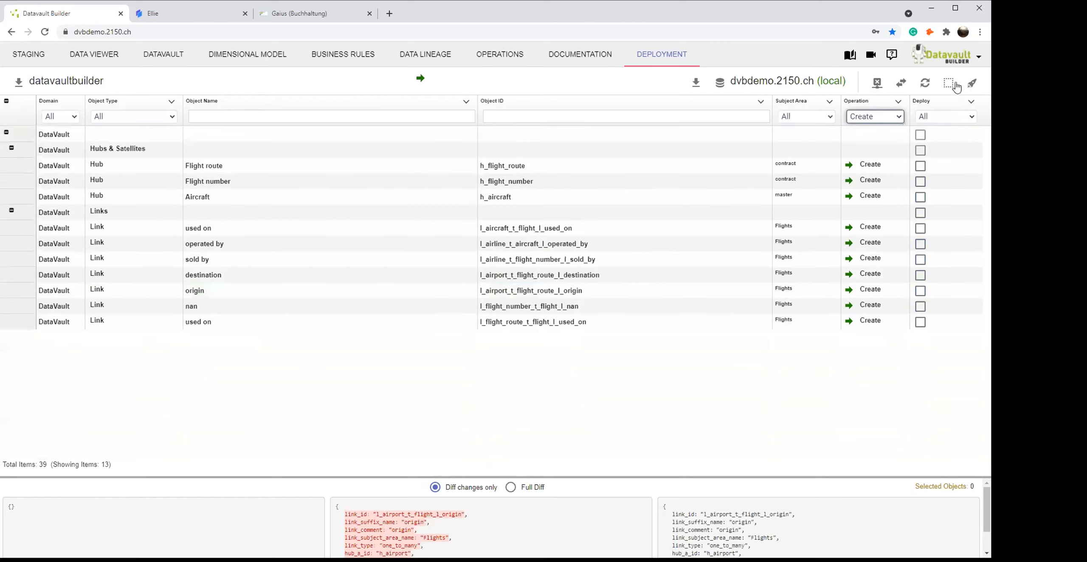
left_click(951, 83)
left_click(920, 137)
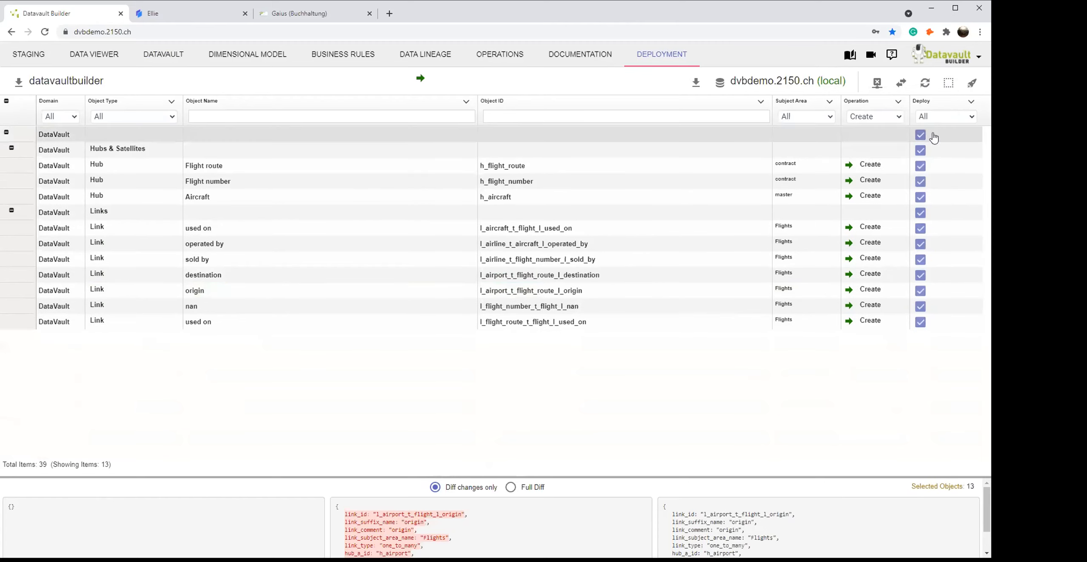
Show all operations again, add the operated by, sold by, destination and origin links marked Delete to the selection, and deploy directly against the target environment.
left_click(885, 121)
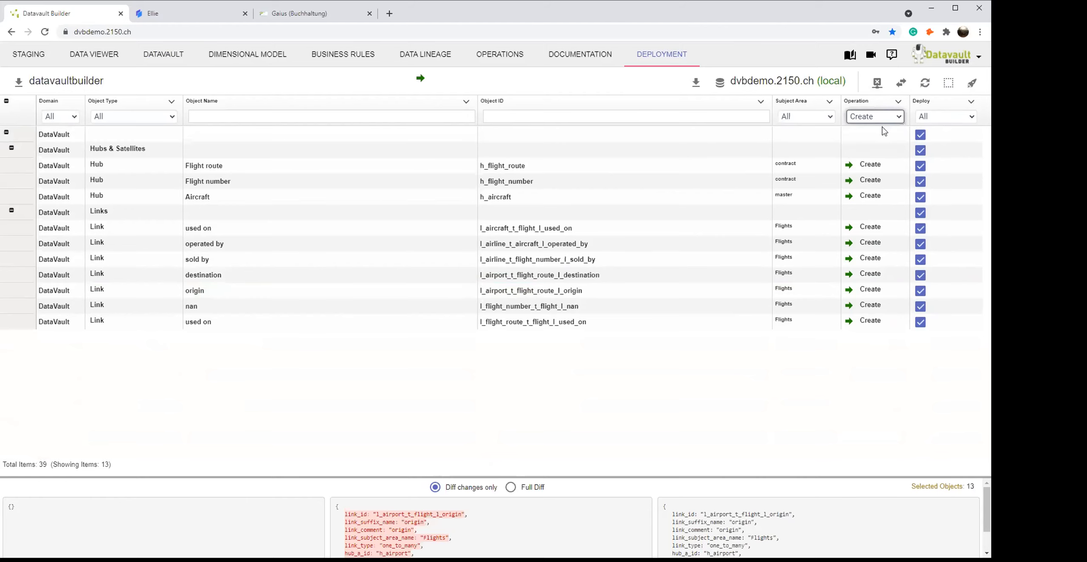
left_click(884, 129)
scroll(938, 265, "down", 4)
left_click(920, 301)
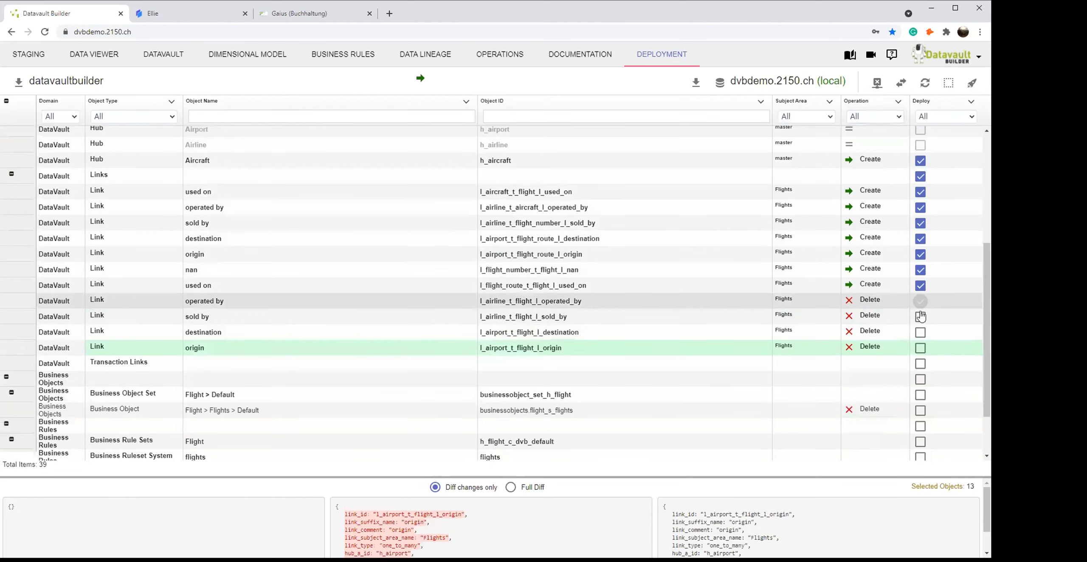
left_click(920, 317)
left_click(920, 333)
left_click(920, 349)
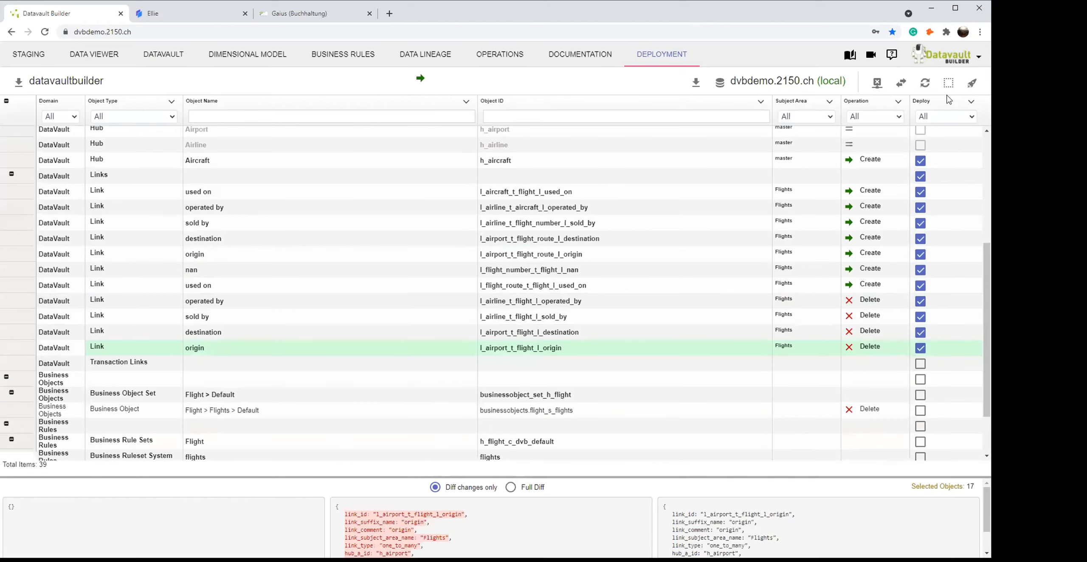
left_click(972, 83)
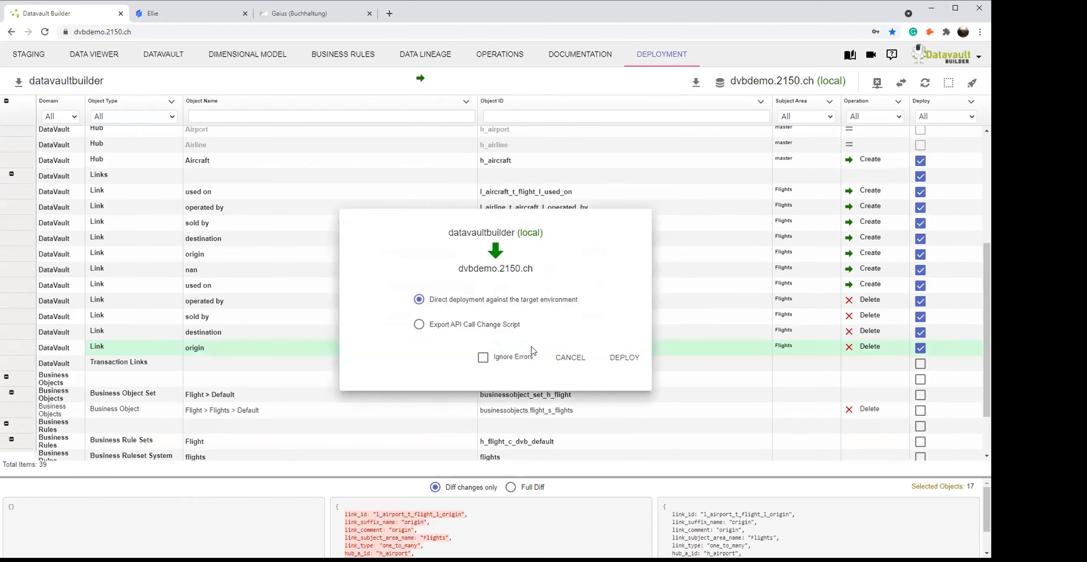
left_click(624, 359)
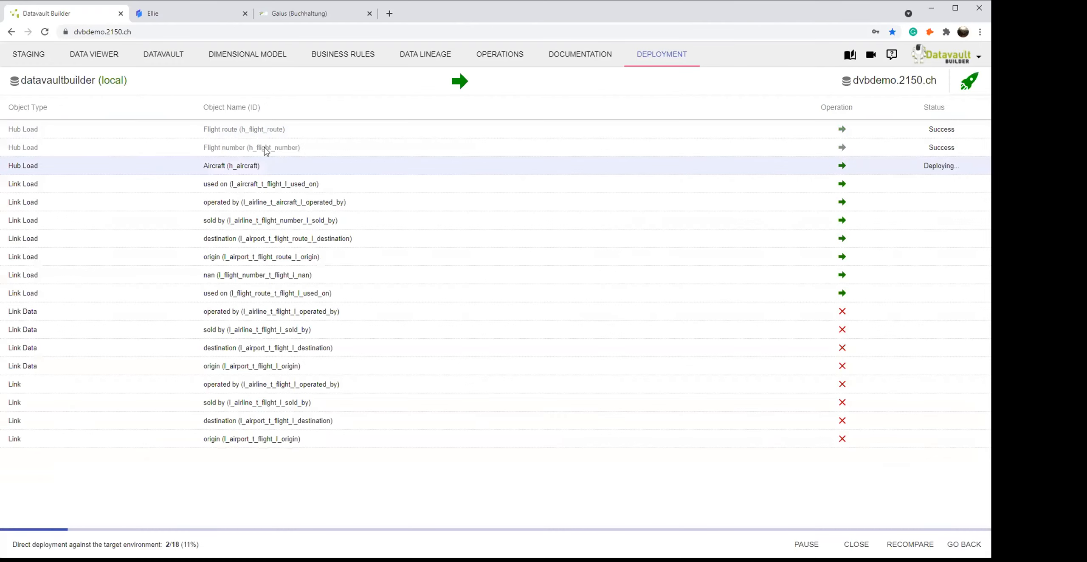
Open the Datavault model view, dismiss the deployment summary, clear the canvas and load the Flight hub again.
left_click(169, 57)
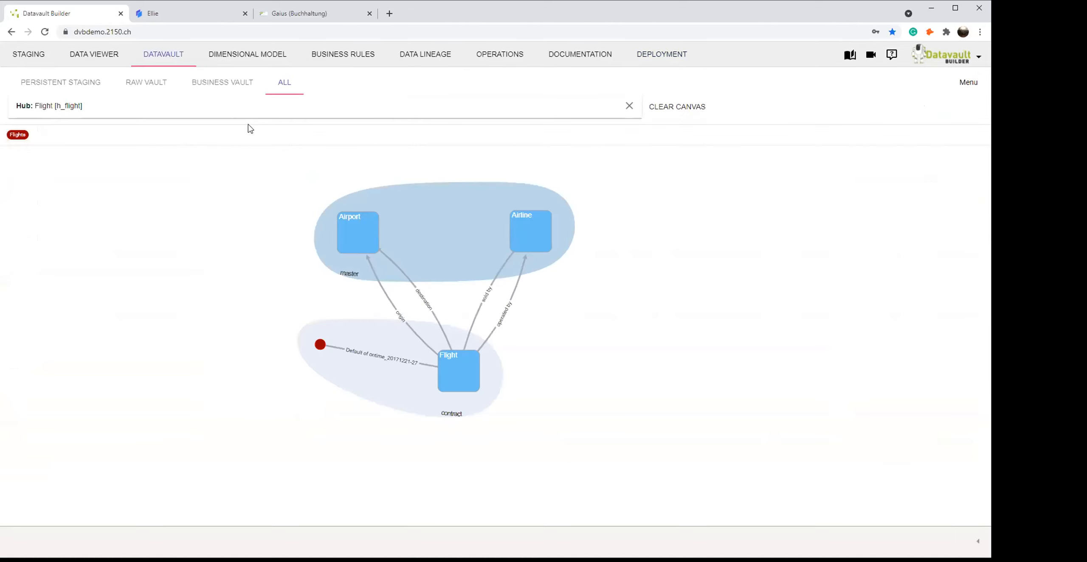
left_click(272, 105)
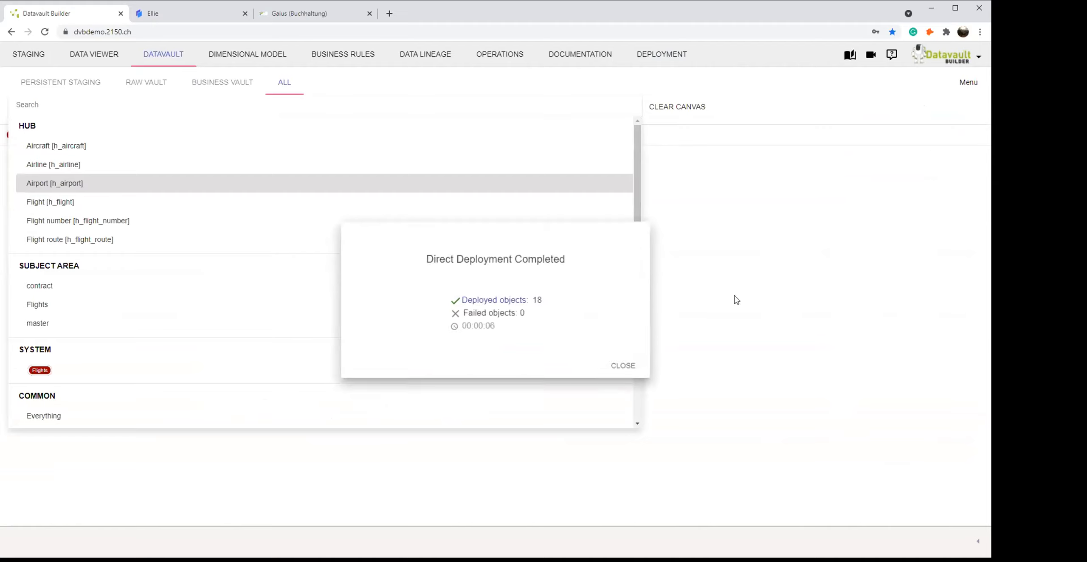
left_click(625, 366)
left_click(692, 107)
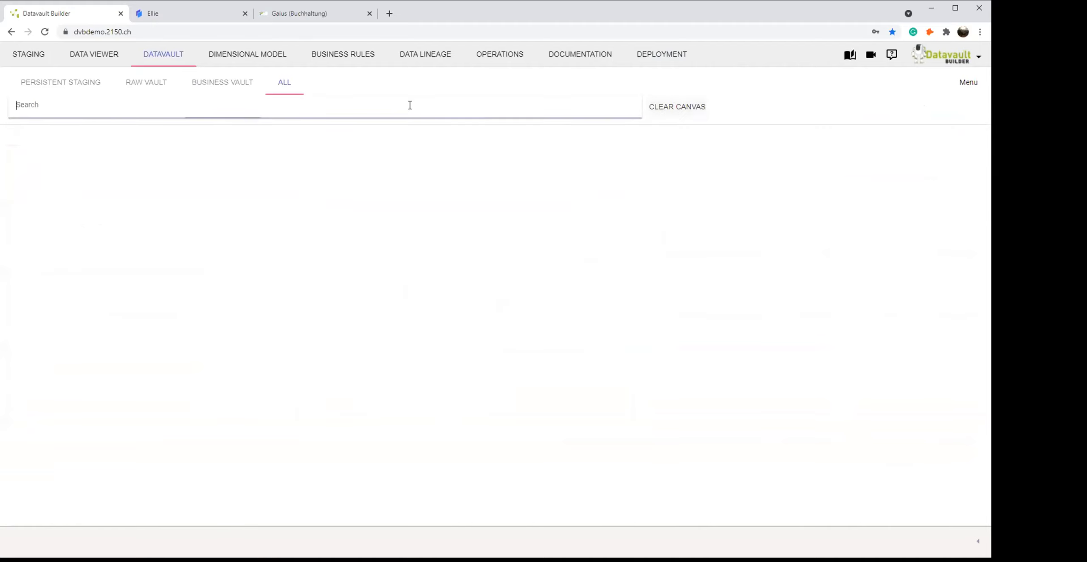
left_click(409, 105)
left_click(101, 203)
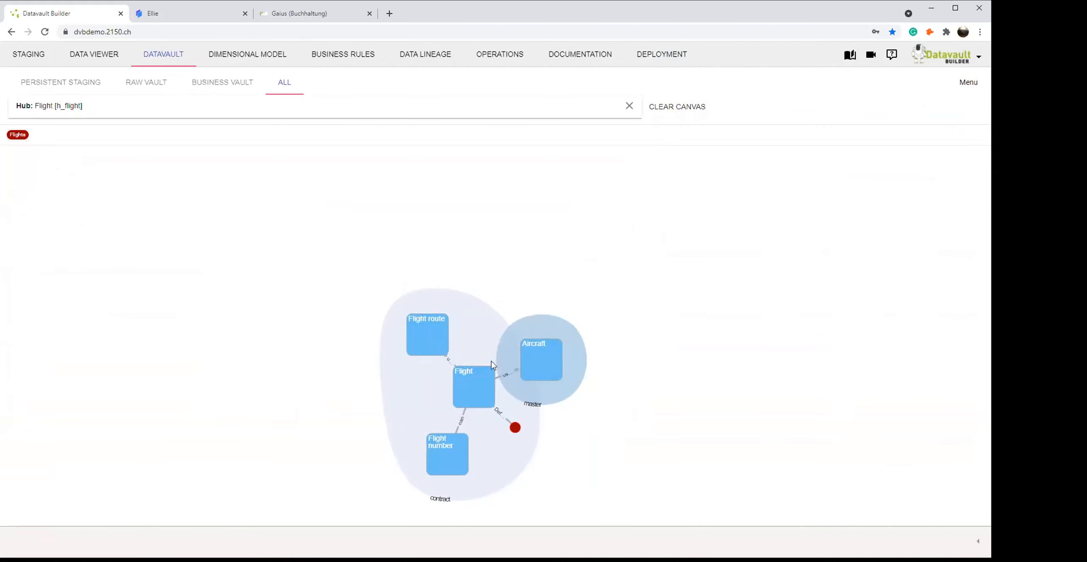
Spread out the hubs around Flight on the canvas and expand Flight route to show its links to Airport.
left_click_drag(483, 390, 497, 414)
left_click_drag(428, 459, 340, 410)
left_click_drag(565, 413, 417, 347)
left_click_drag(526, 463, 700, 232)
double_click(568, 331)
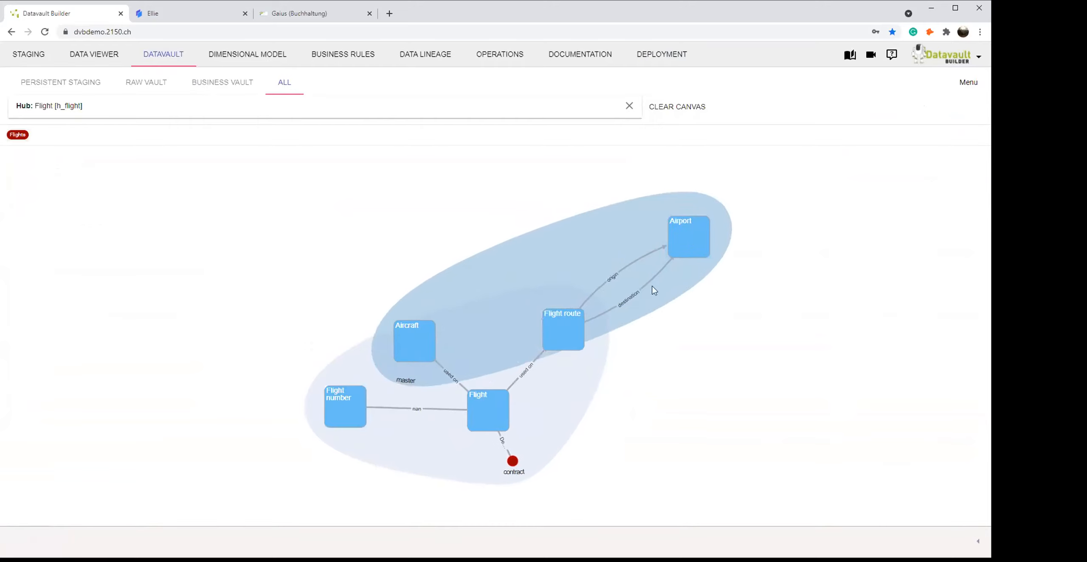
left_click_drag(422, 349, 351, 251)
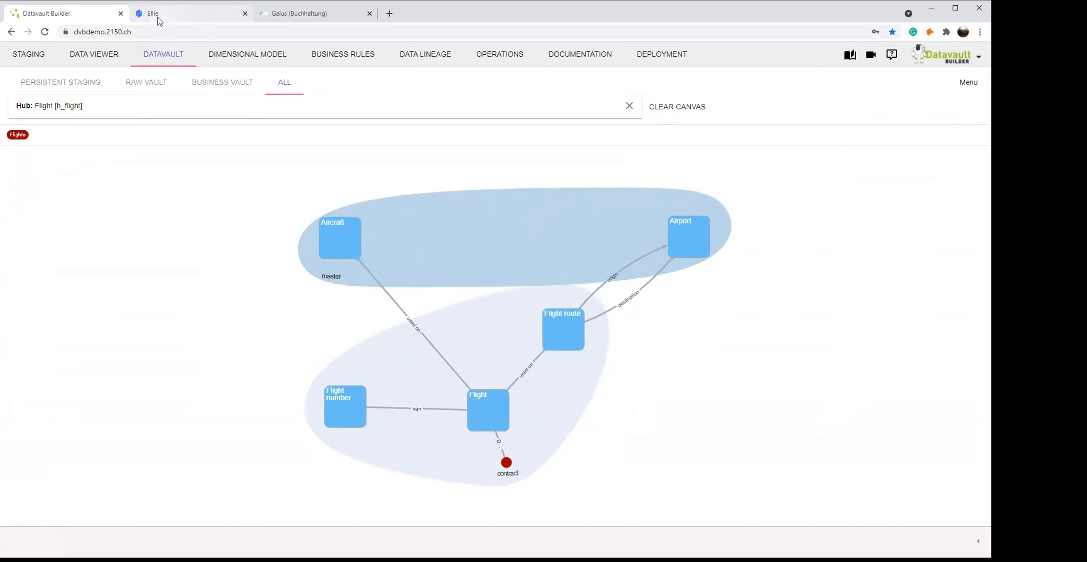
Switch to Ellie, examine the Flights - basic model for comparison, and return to Datavault Builder.
left_click(187, 13)
left_click(6, 48)
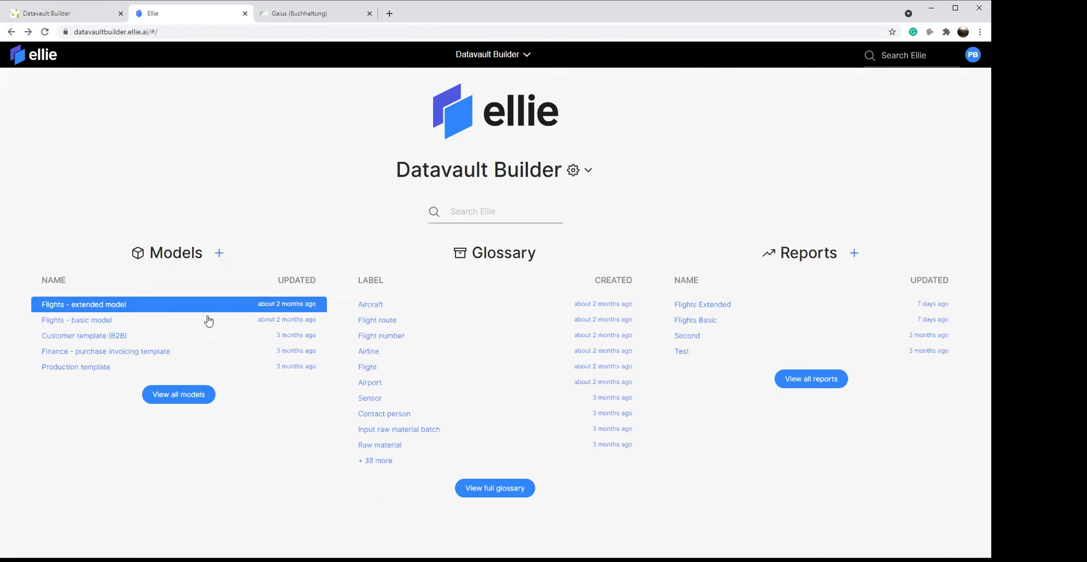
left_click(133, 321)
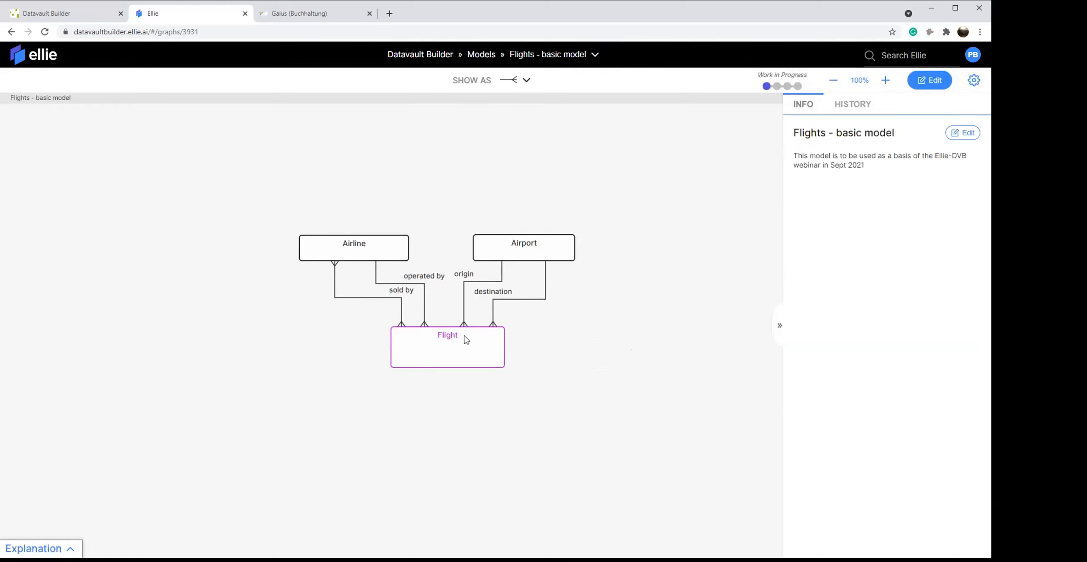
left_click(61, 18)
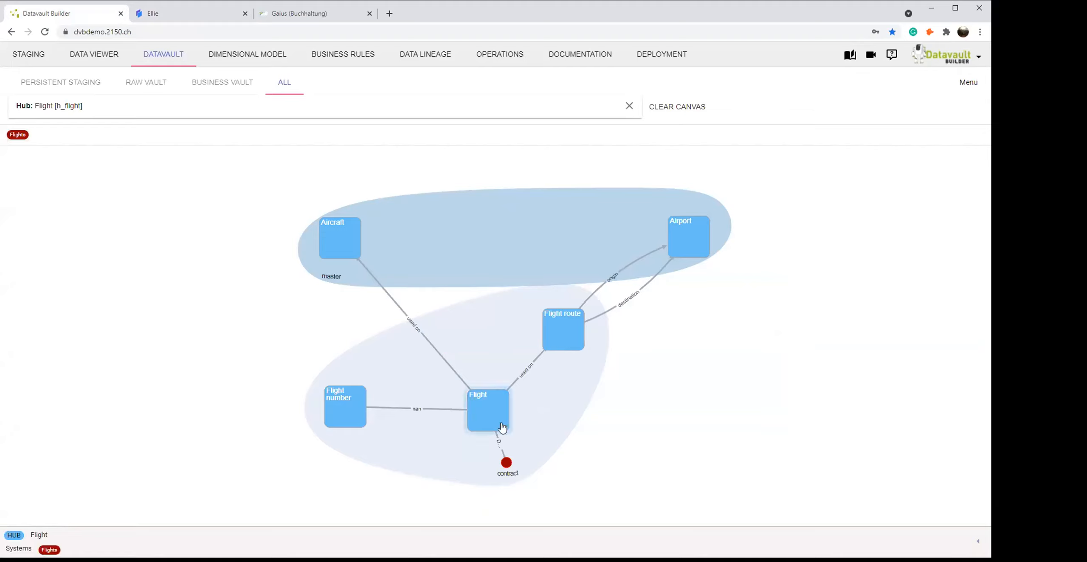
Run the Default job of the Flights system and go back to the Datavault model view.
left_click(474, 62)
left_click(129, 106)
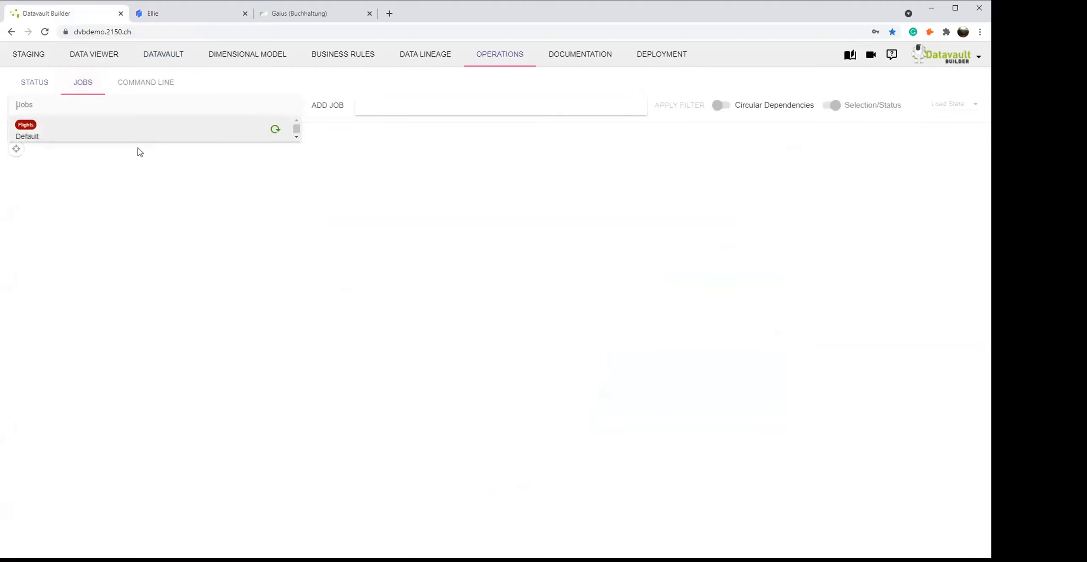
left_click(135, 136)
left_click(916, 160)
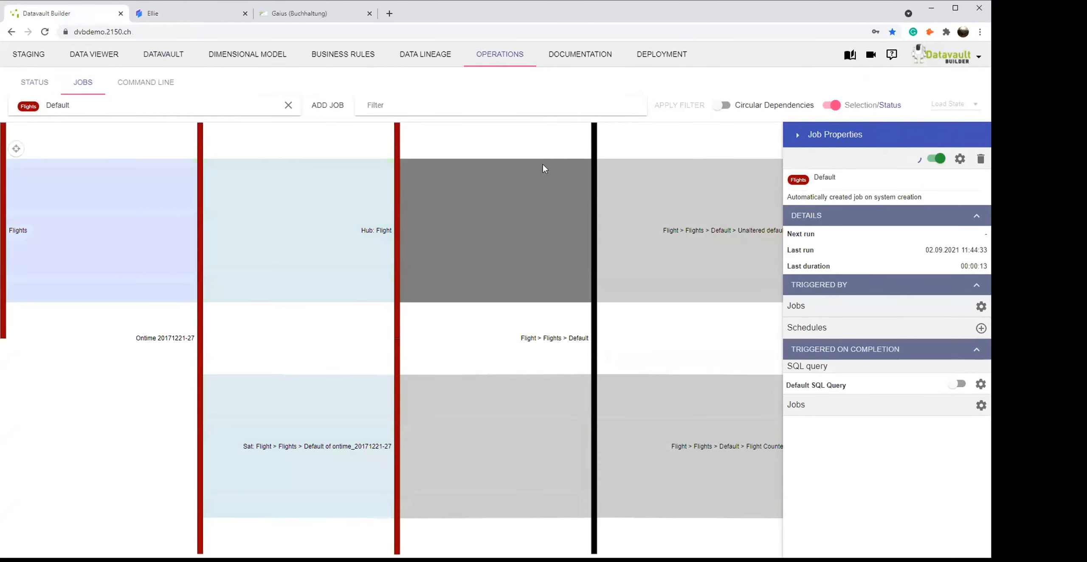
left_click(172, 60)
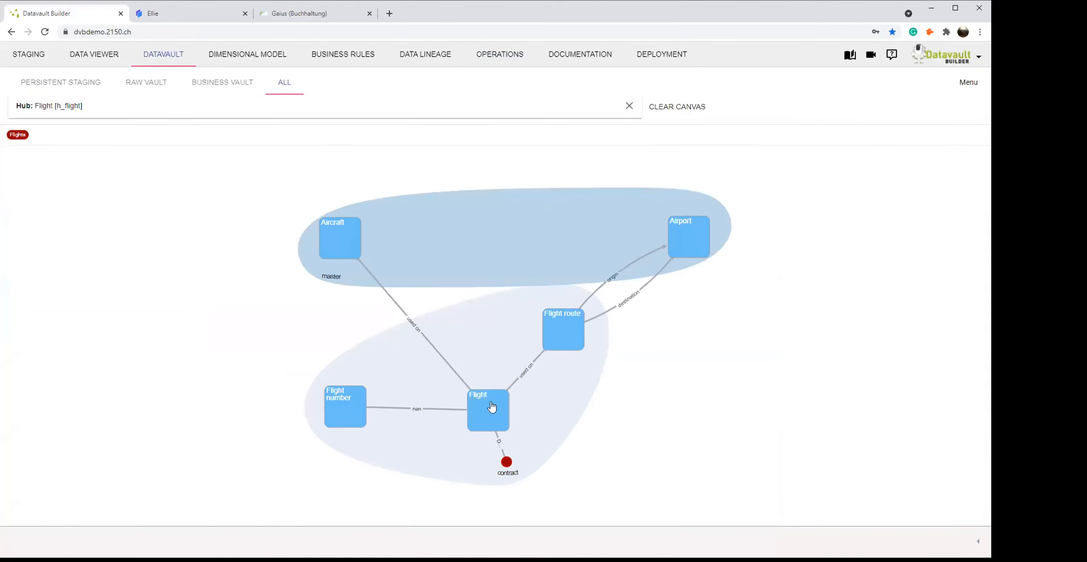
right_click(574, 338)
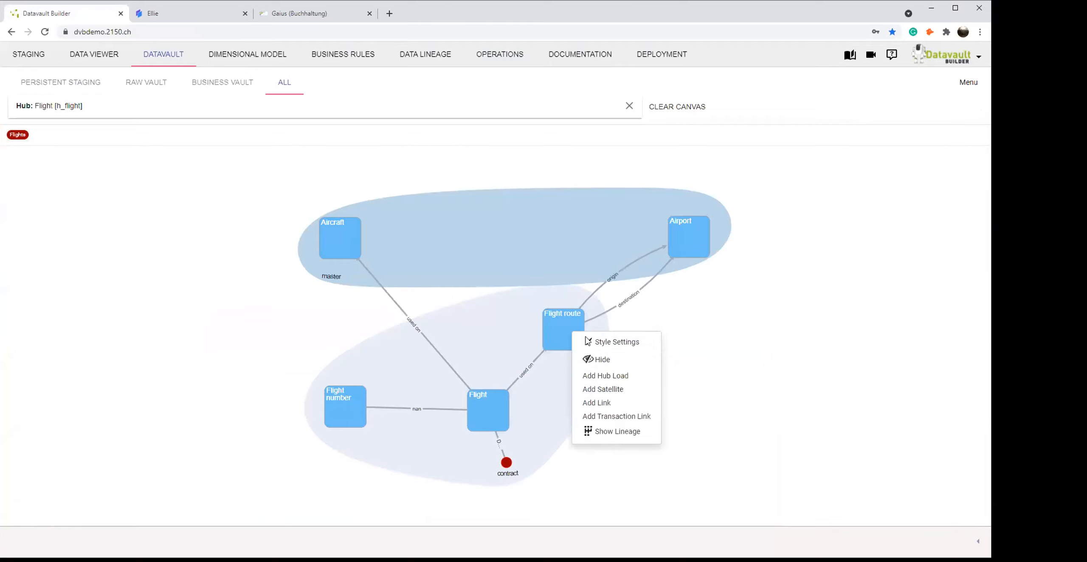
left_click(620, 376)
left_click(395, 224)
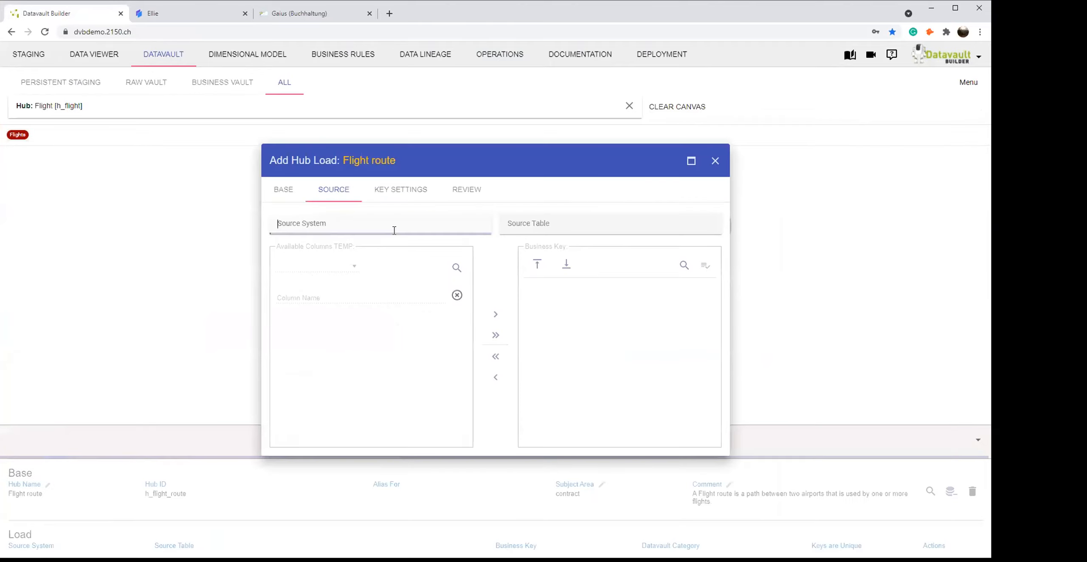
left_click(388, 246)
left_click(534, 224)
left_click(520, 240)
left_click(351, 293)
type("m")
key("BackSpace")
type("num")
double_click(328, 346)
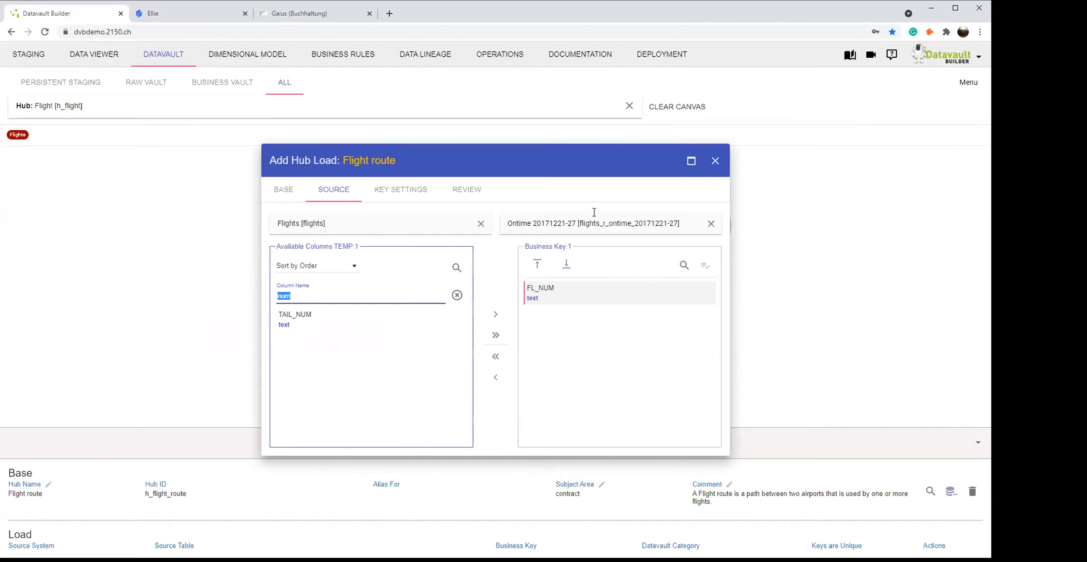
left_click(715, 161)
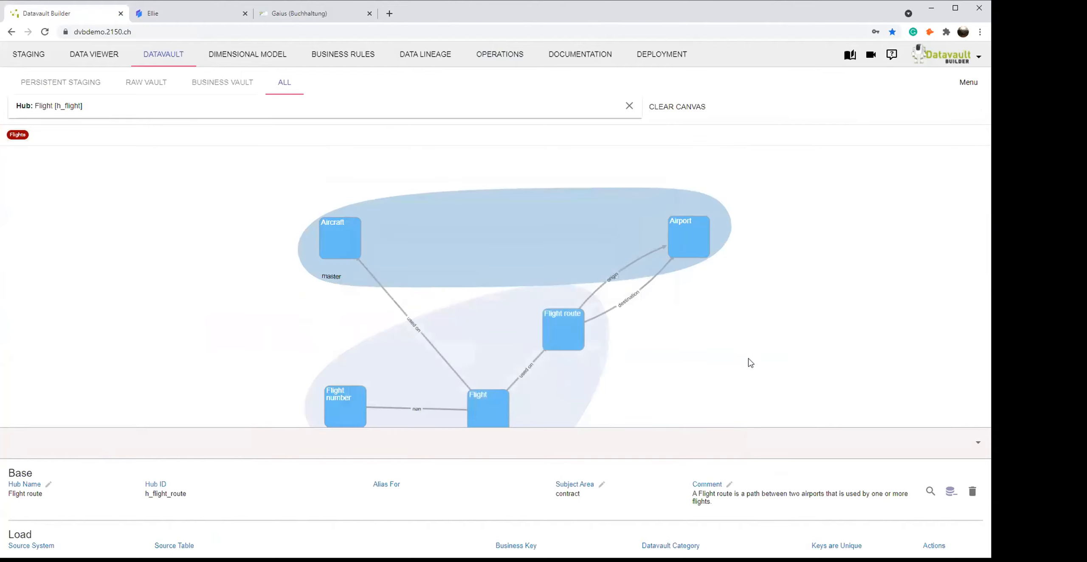